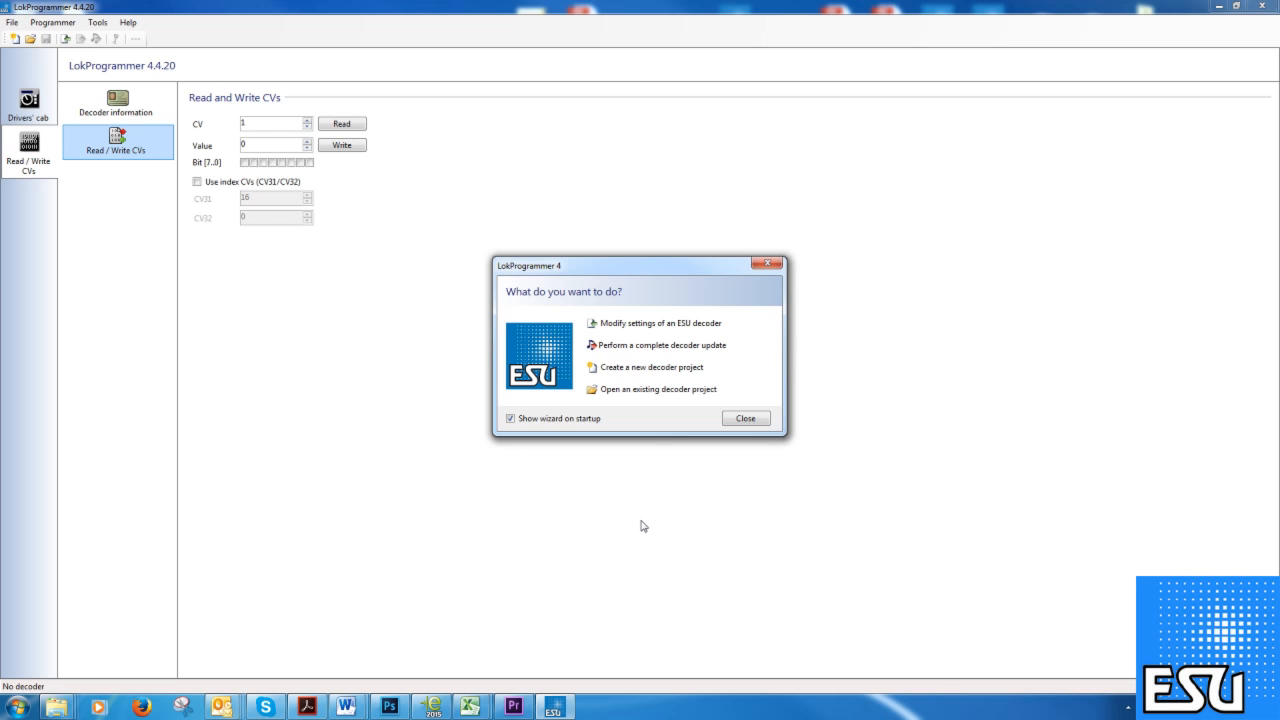
Move the startup wizard aside, close it, and open the Help menu.
left_click_drag(674, 268, 653, 247)
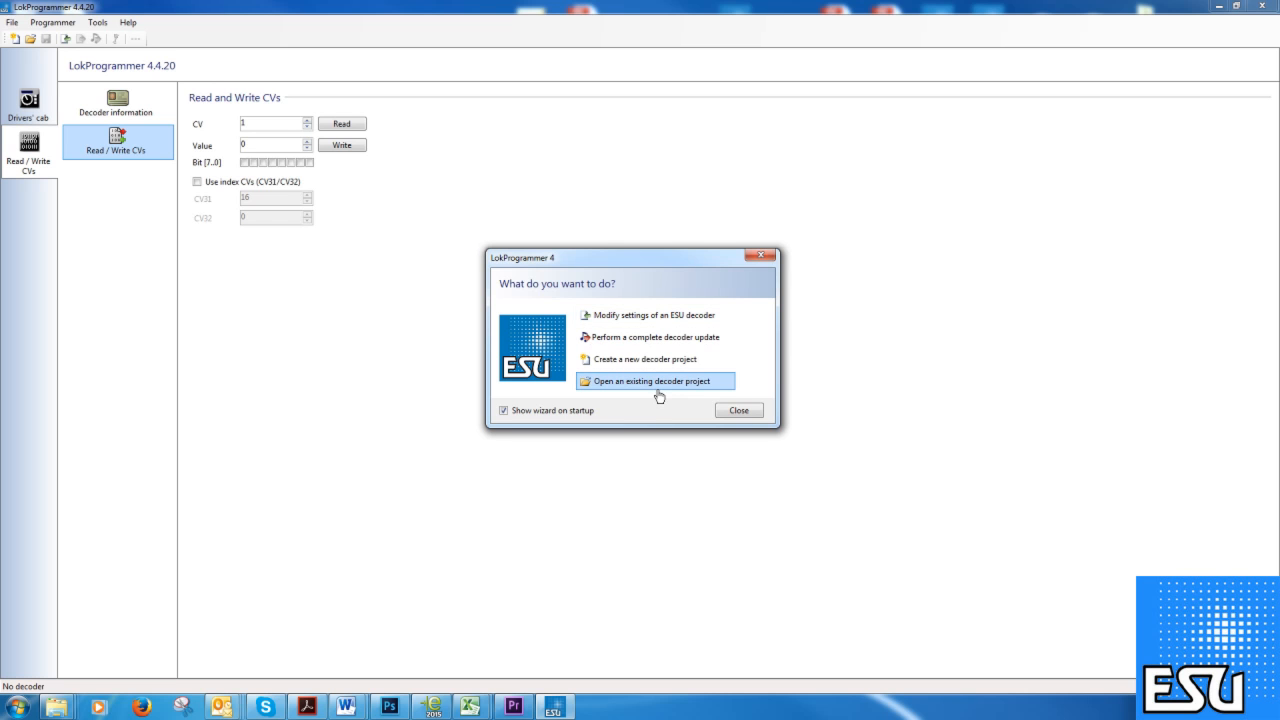
left_click_drag(628, 259, 638, 267)
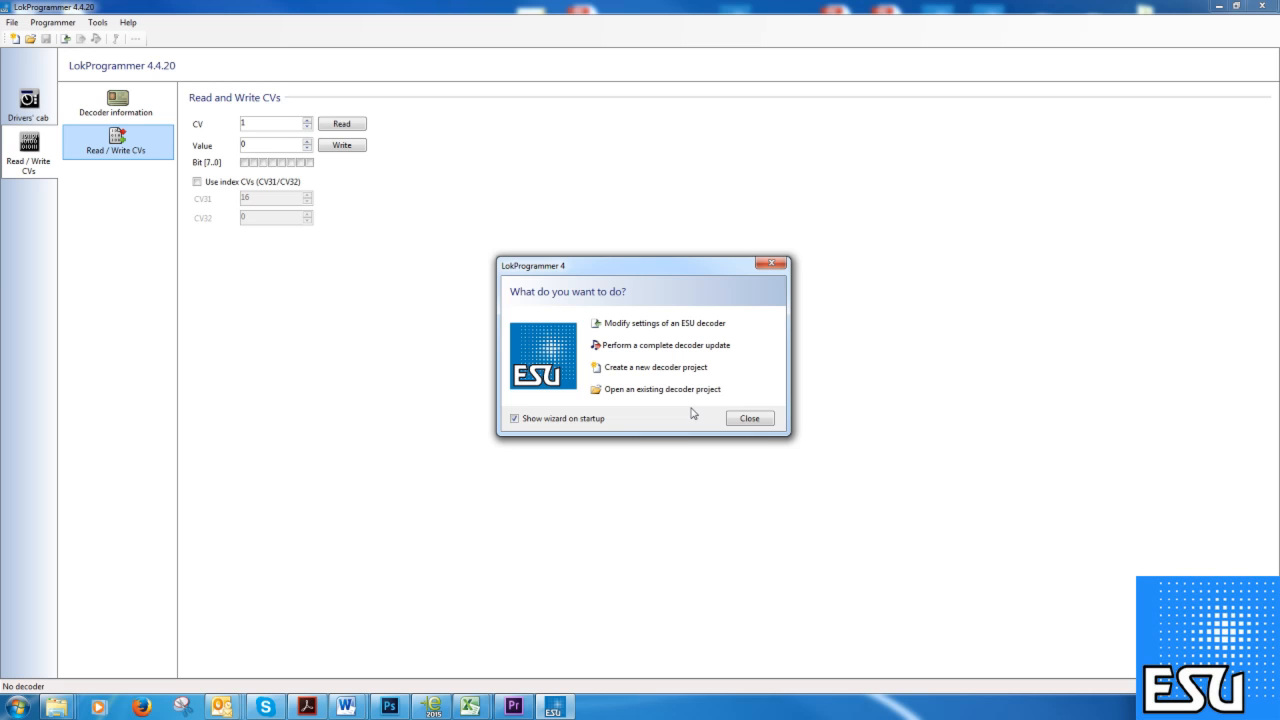
left_click(750, 418)
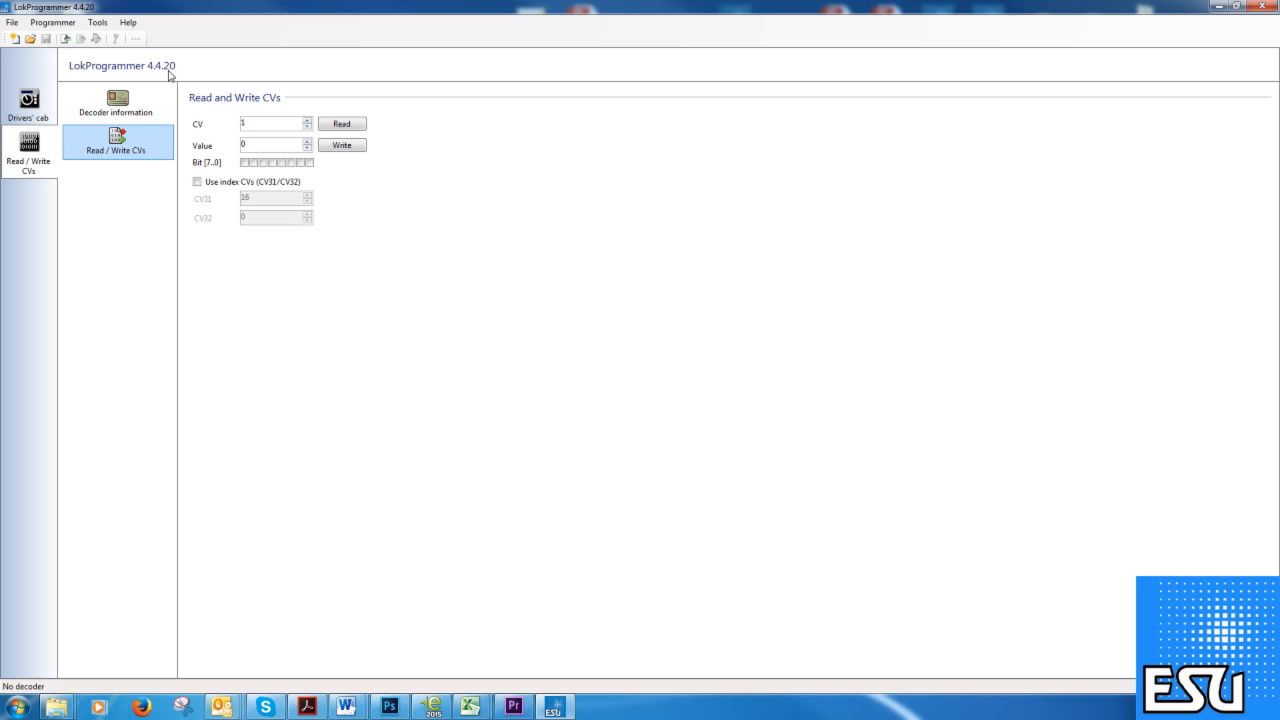
left_click(127, 23)
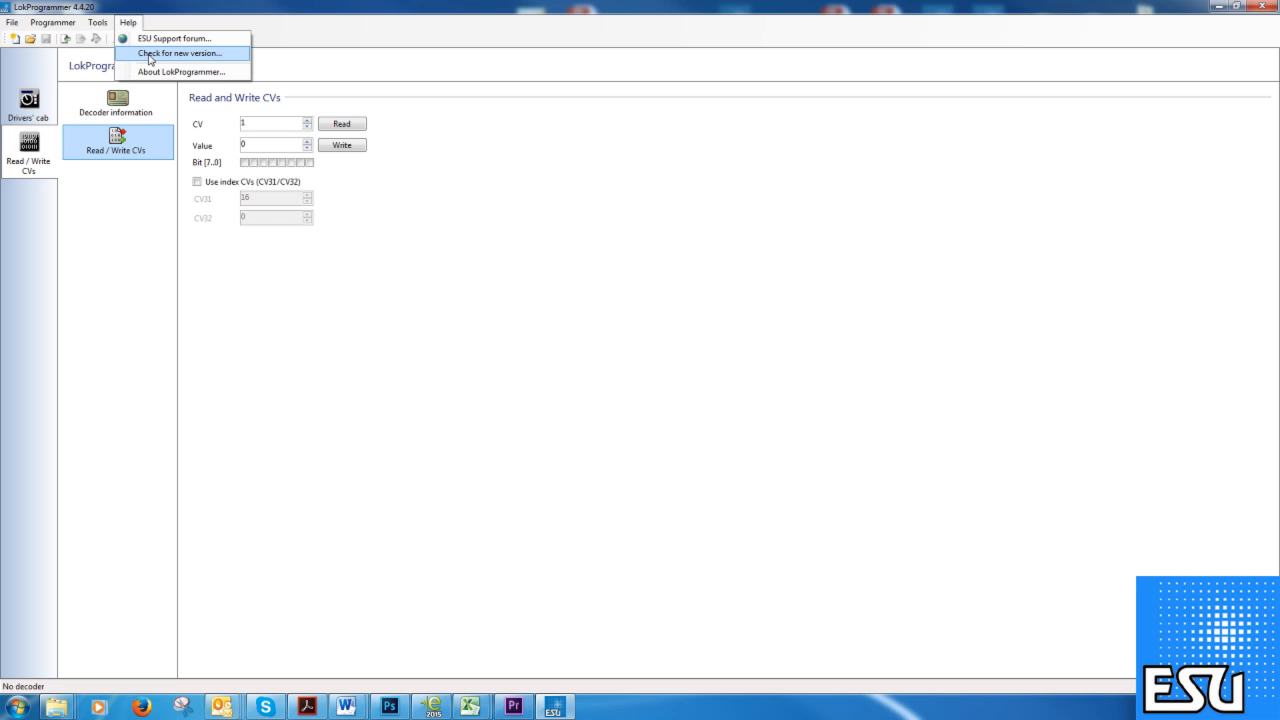
Run Help > Check for new version and close the 'No new version available.' message.
left_click(149, 54)
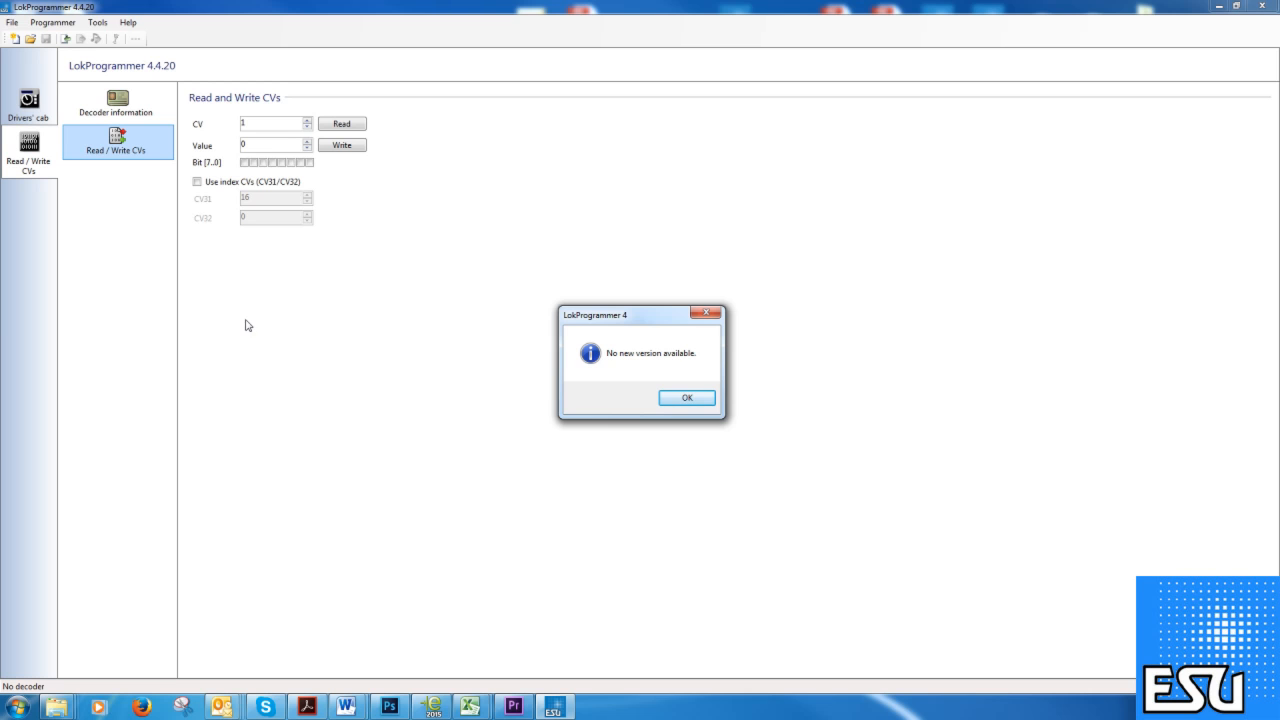
left_click(705, 316)
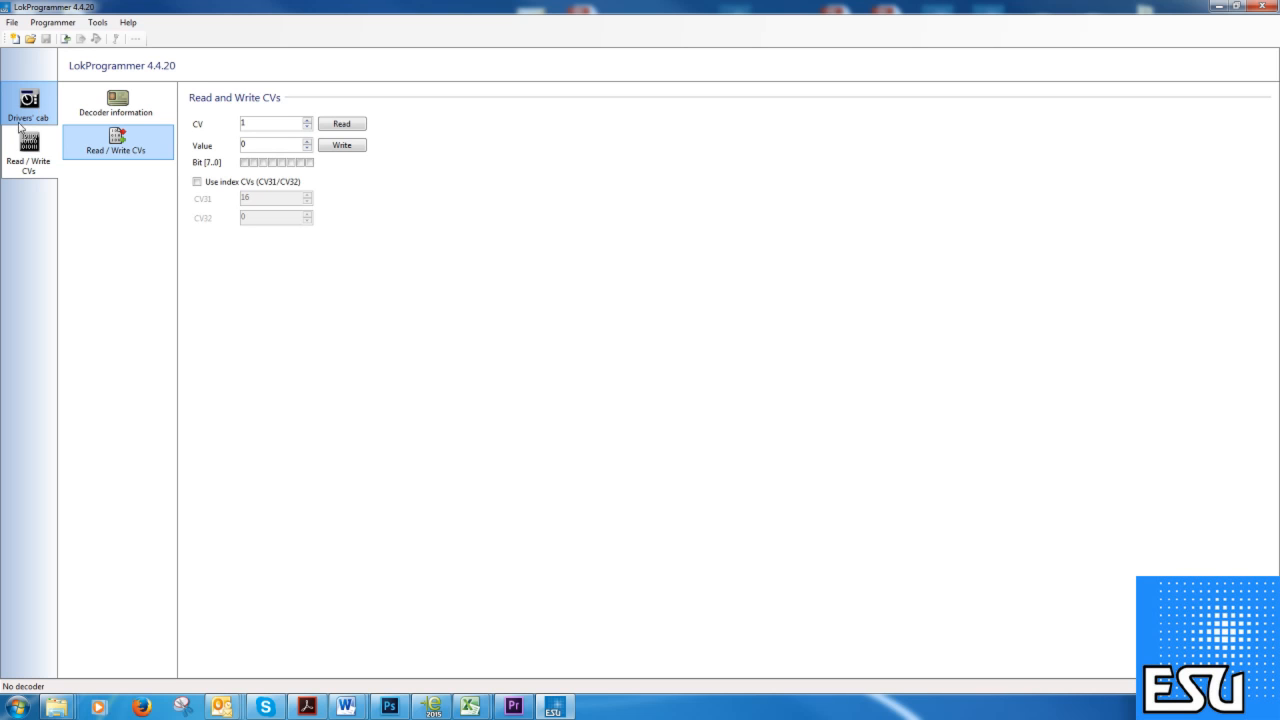
left_click(30, 172)
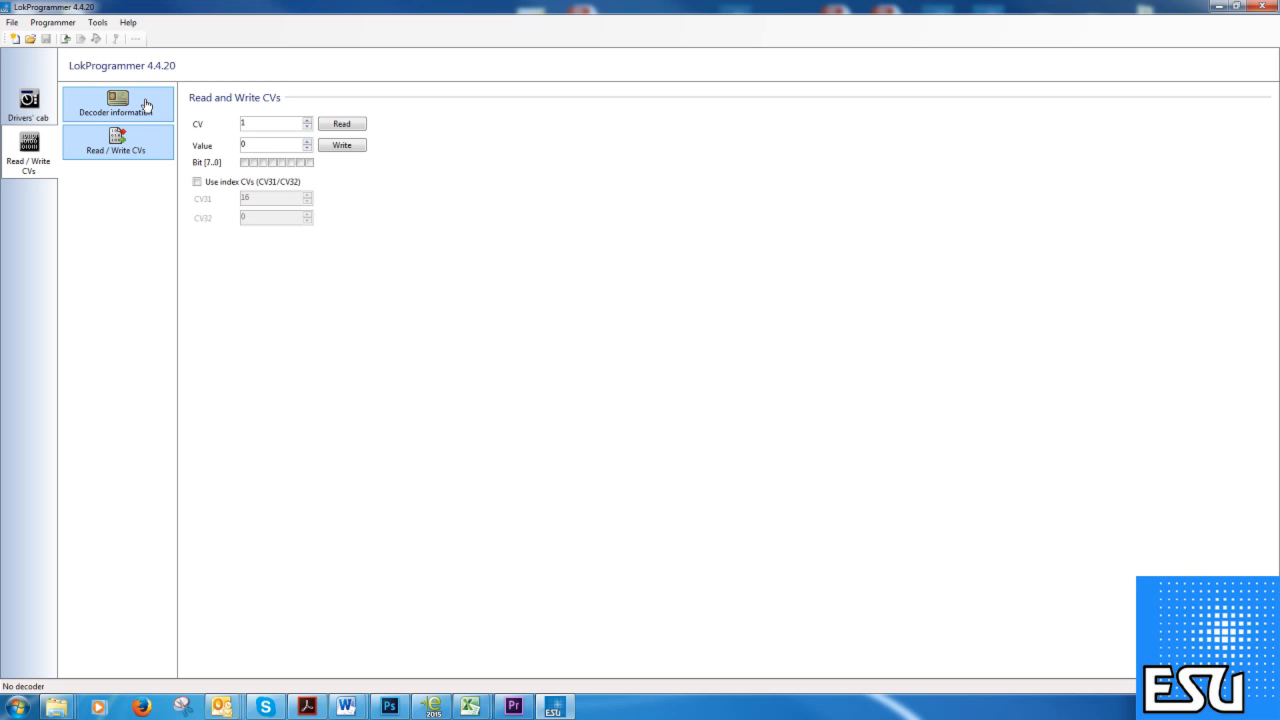
Show the Decoder information page, where every field reads Not available.
left_click(146, 105)
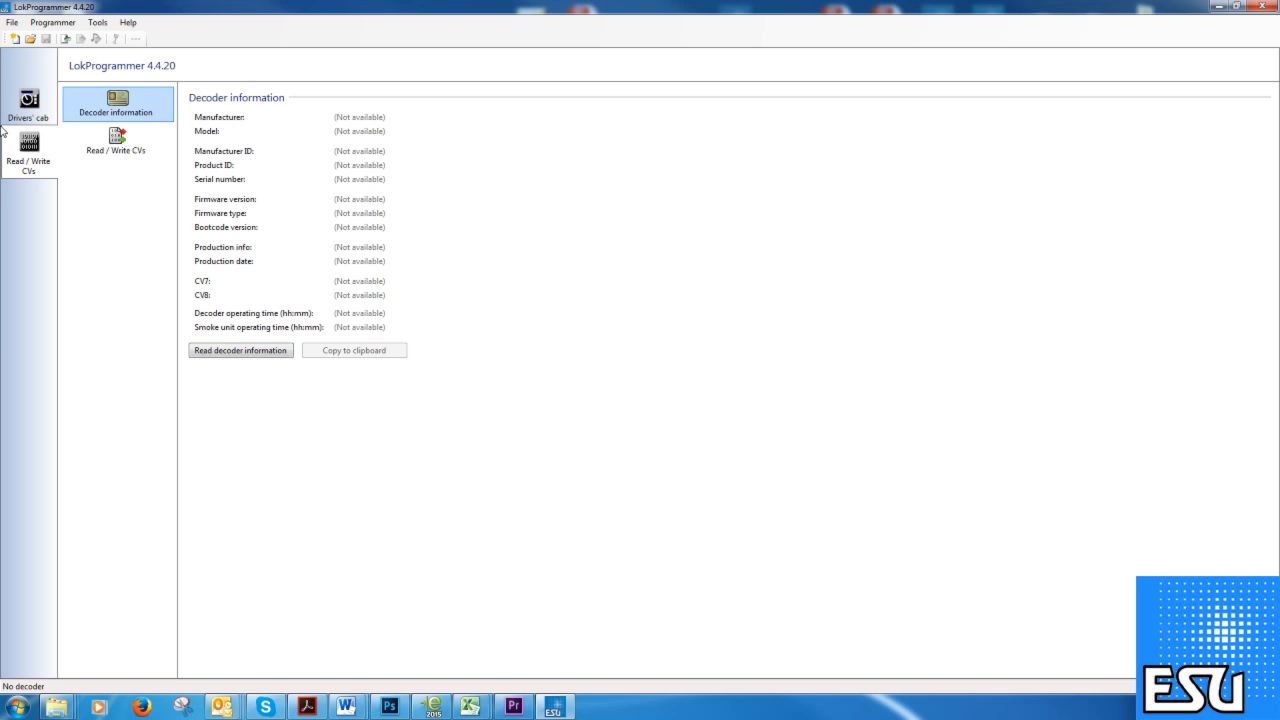
Go to the virtual drivers' cab, toggle the Light function, and list the protocol choices.
left_click(29, 108)
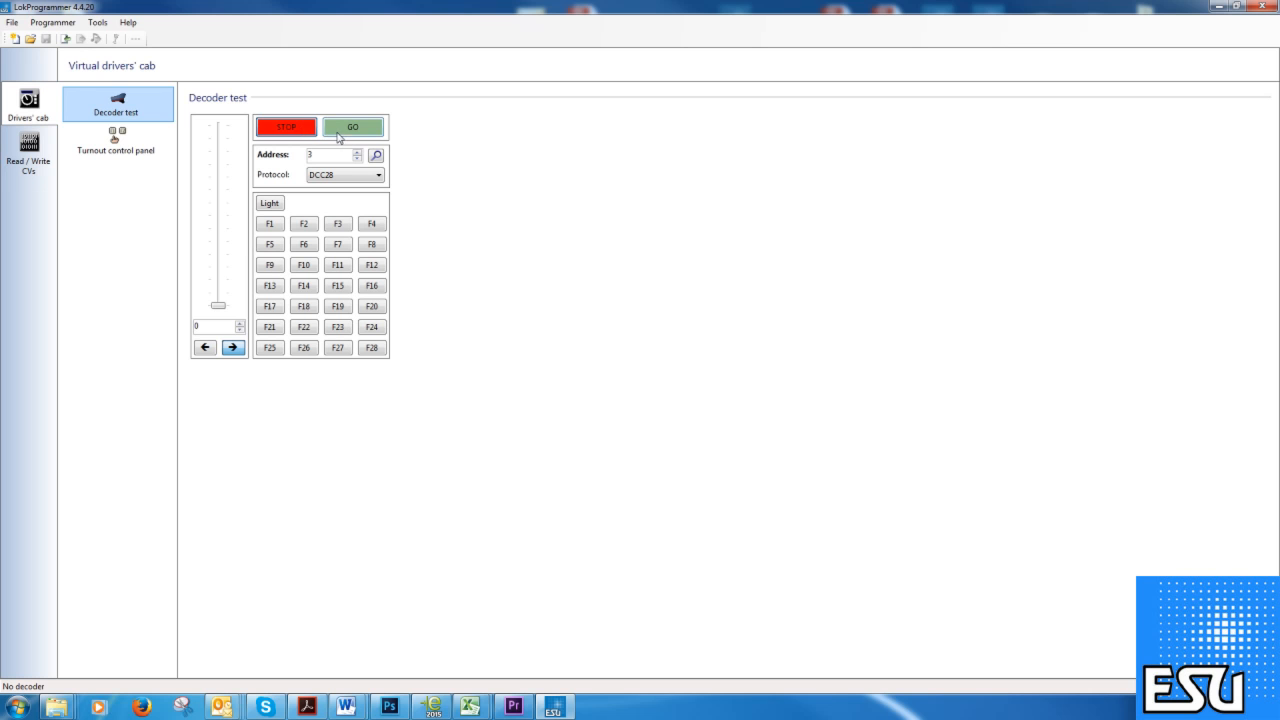
left_click(280, 204)
left_click(377, 177)
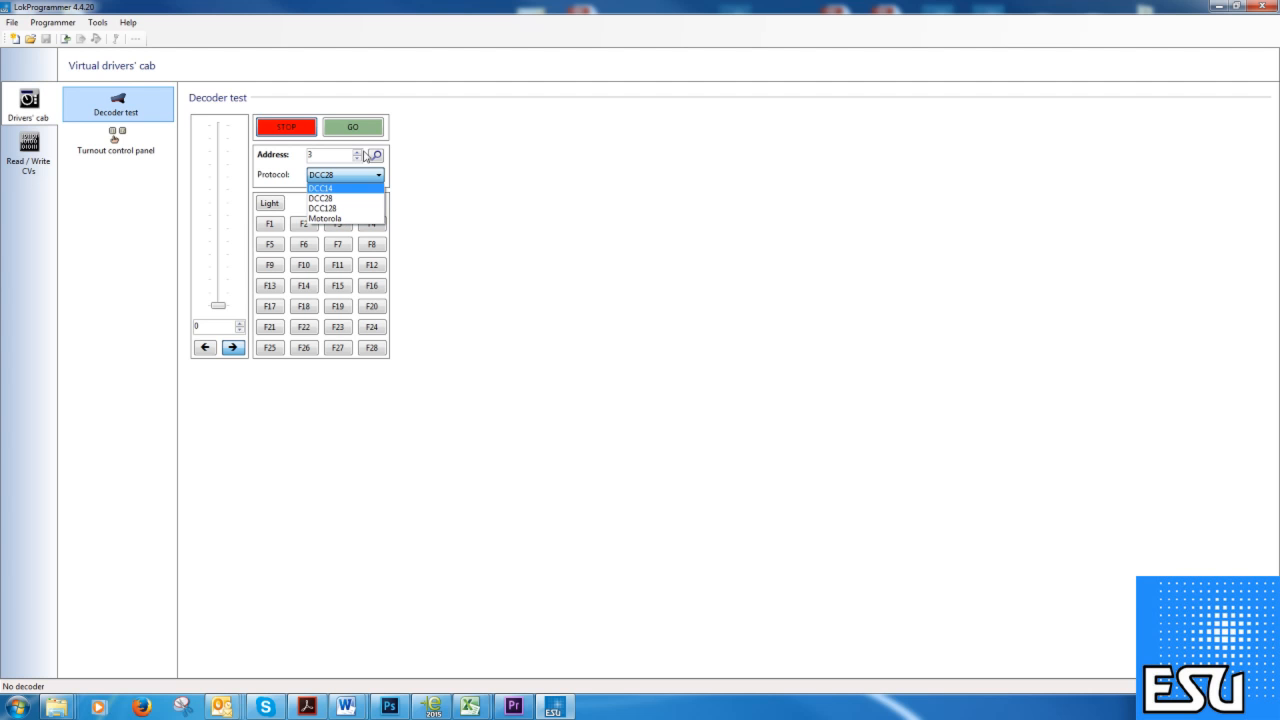
Keep protocol DCC28, raise the speed two steps and back to 0, then drag the throttle.
left_click(322, 156)
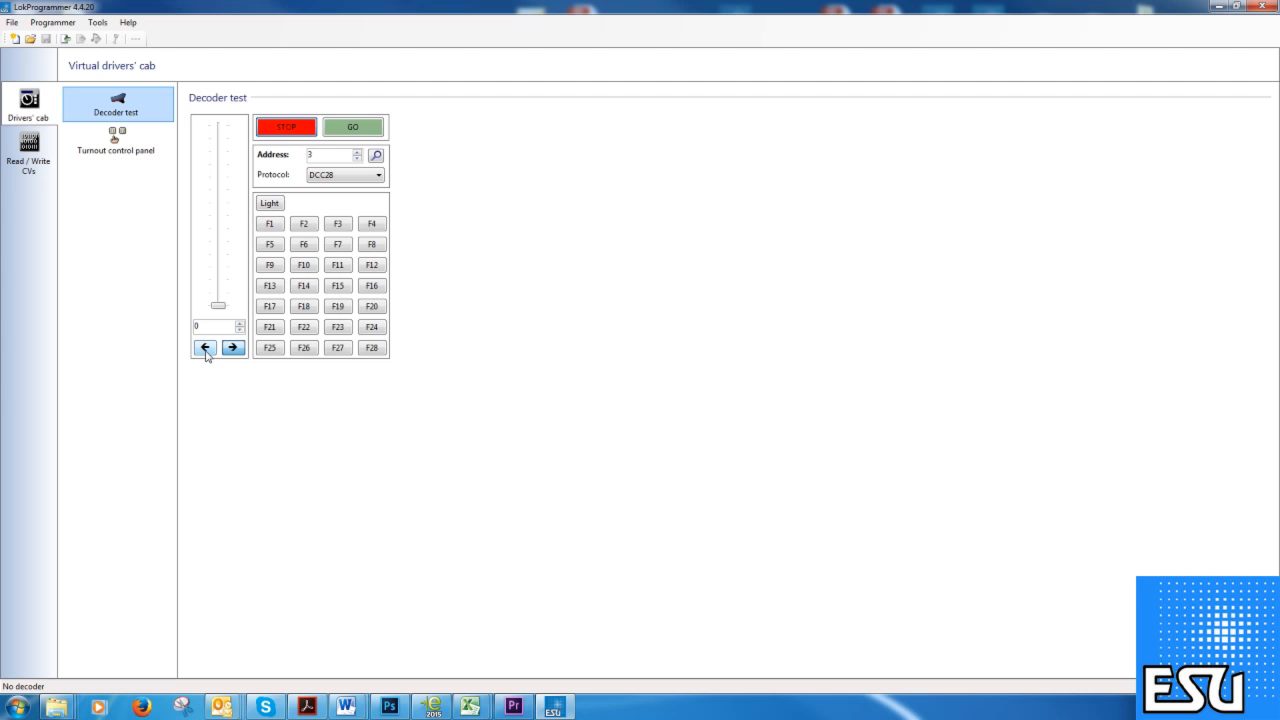
left_click(240, 324)
left_click(240, 324)
left_click(240, 330)
left_click(240, 330)
left_click(240, 330)
mouse_move(218, 305)
left_mouse_down()
mouse_move(216, 247)
mouse_move(220, 306)
left_mouse_up()
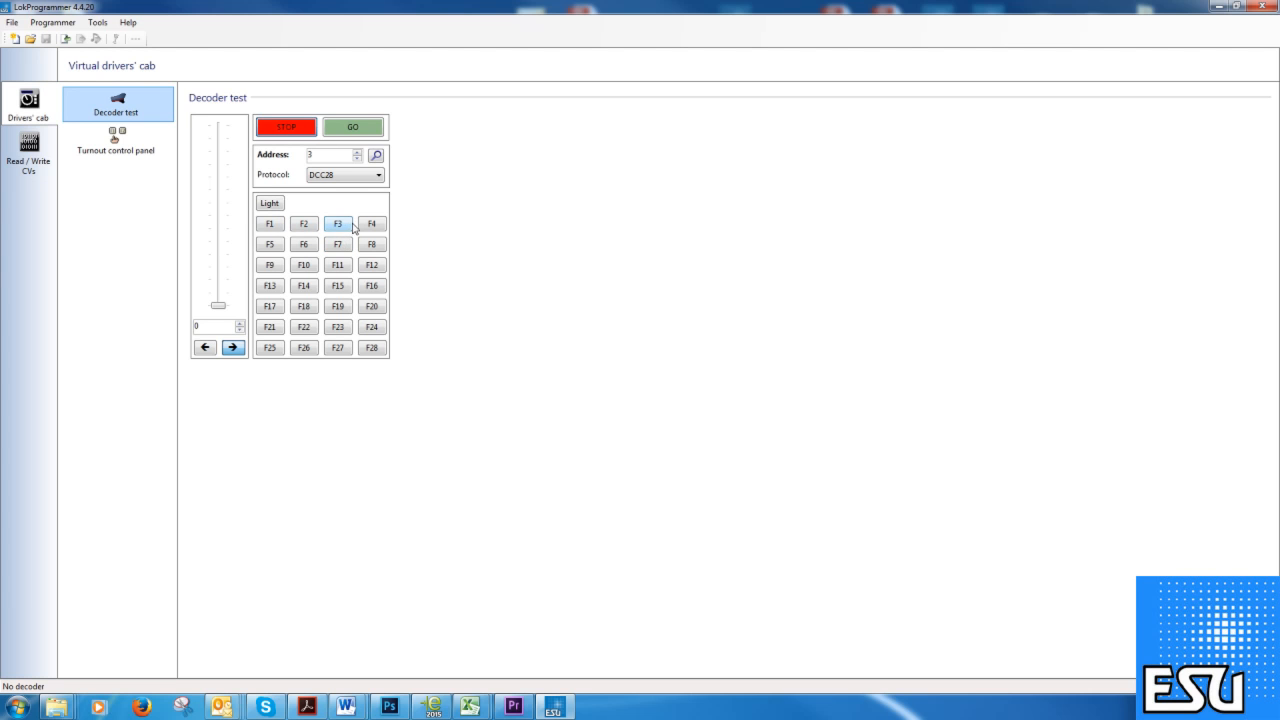
left_click(138, 148)
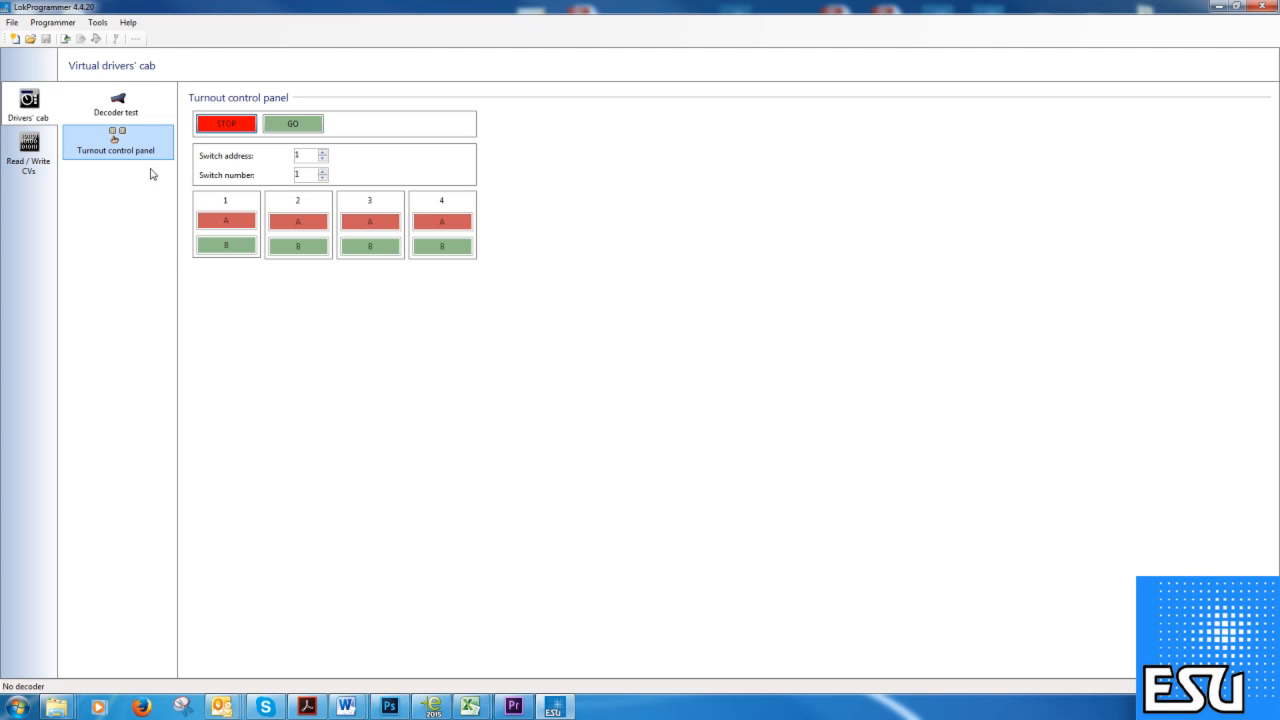
left_click(29, 150)
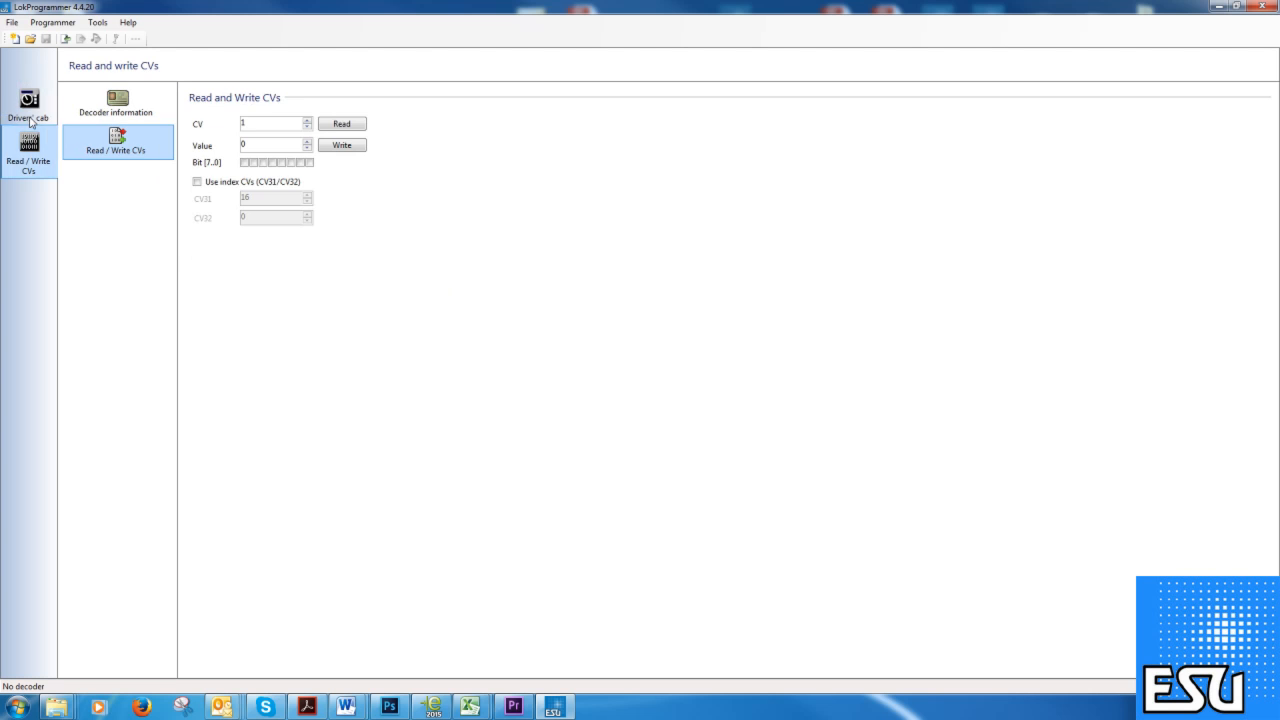
left_click(28, 104)
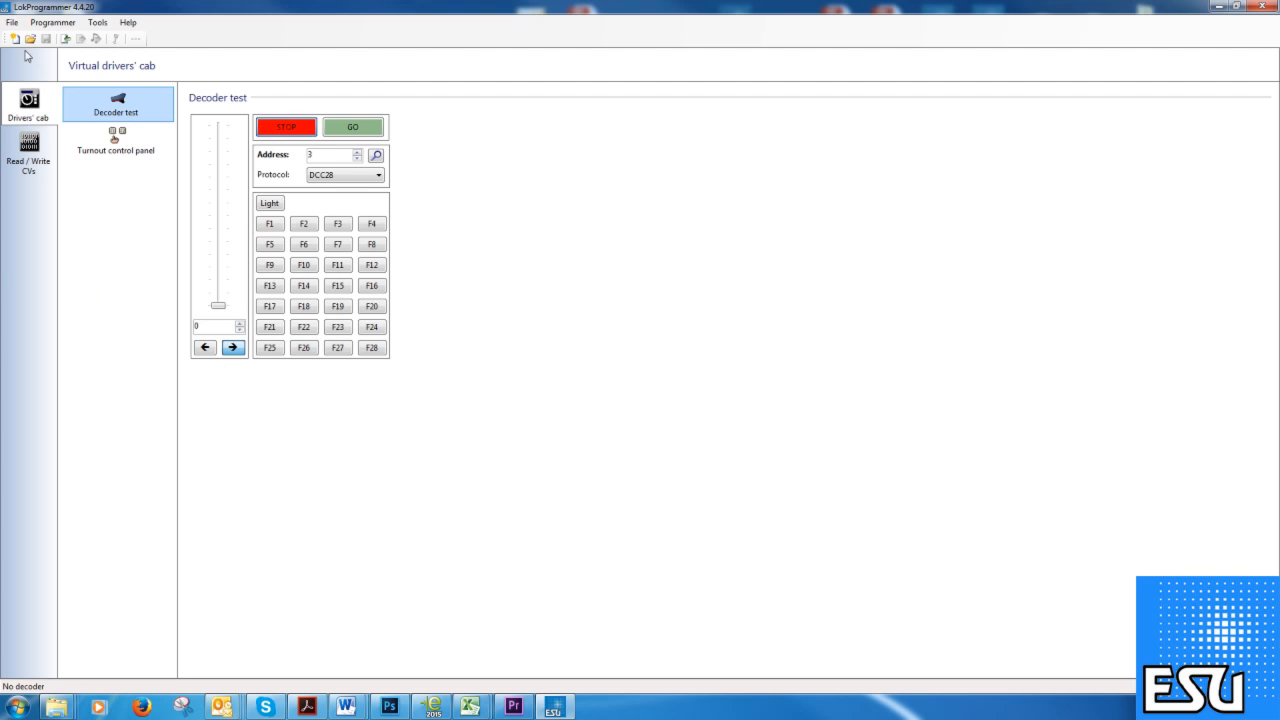
Load recent project 73426-LSSelect-Diesel-EMD-16-645E3_GP38-2-V8-R4.esux from the File menu.
left_click(14, 22)
left_click(14, 22)
left_click(16, 22)
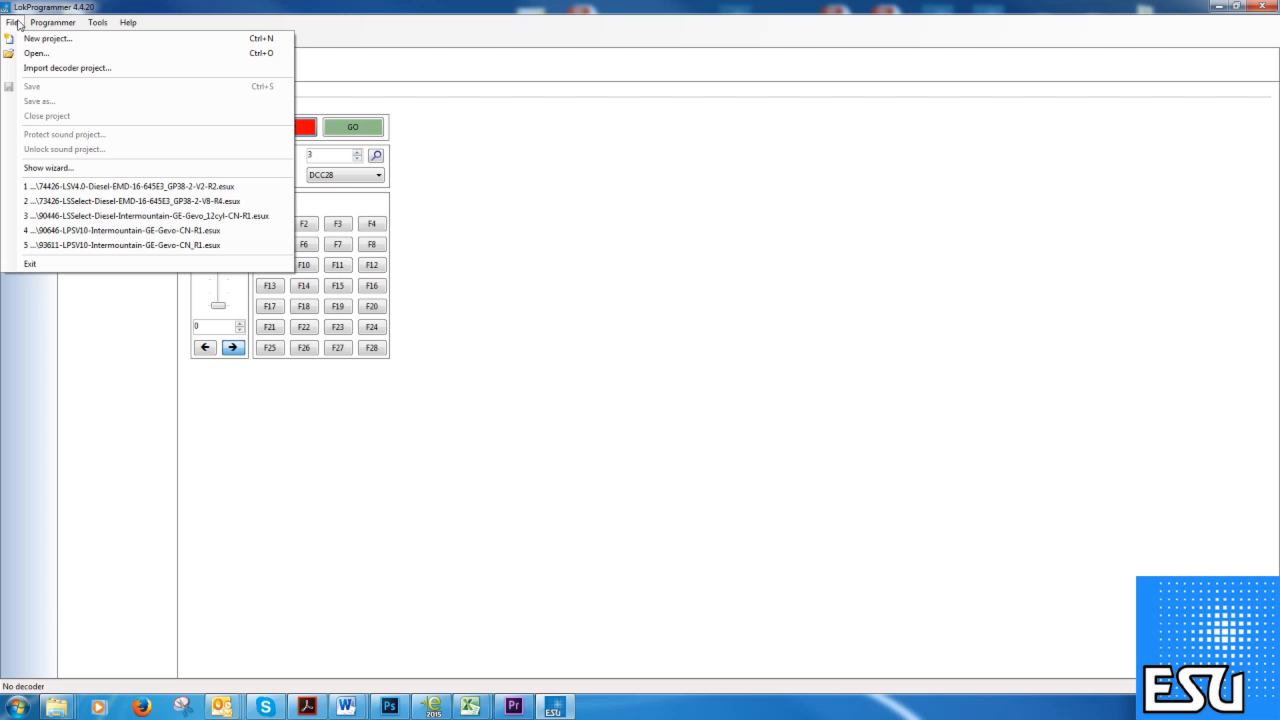
left_click(109, 204)
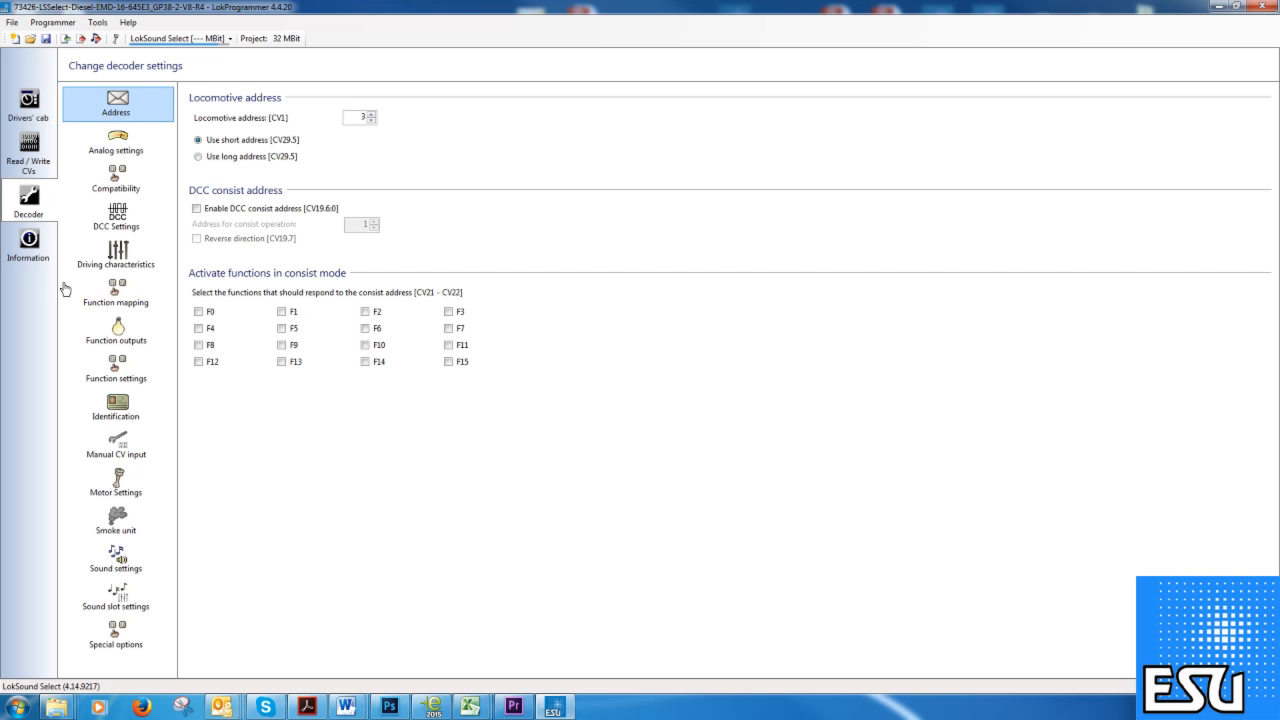
Browse Drivers' cab, Read / Write CVs, Decoder information and Decoder, ending on the Information functions list.
left_click(33, 118)
left_click(46, 152)
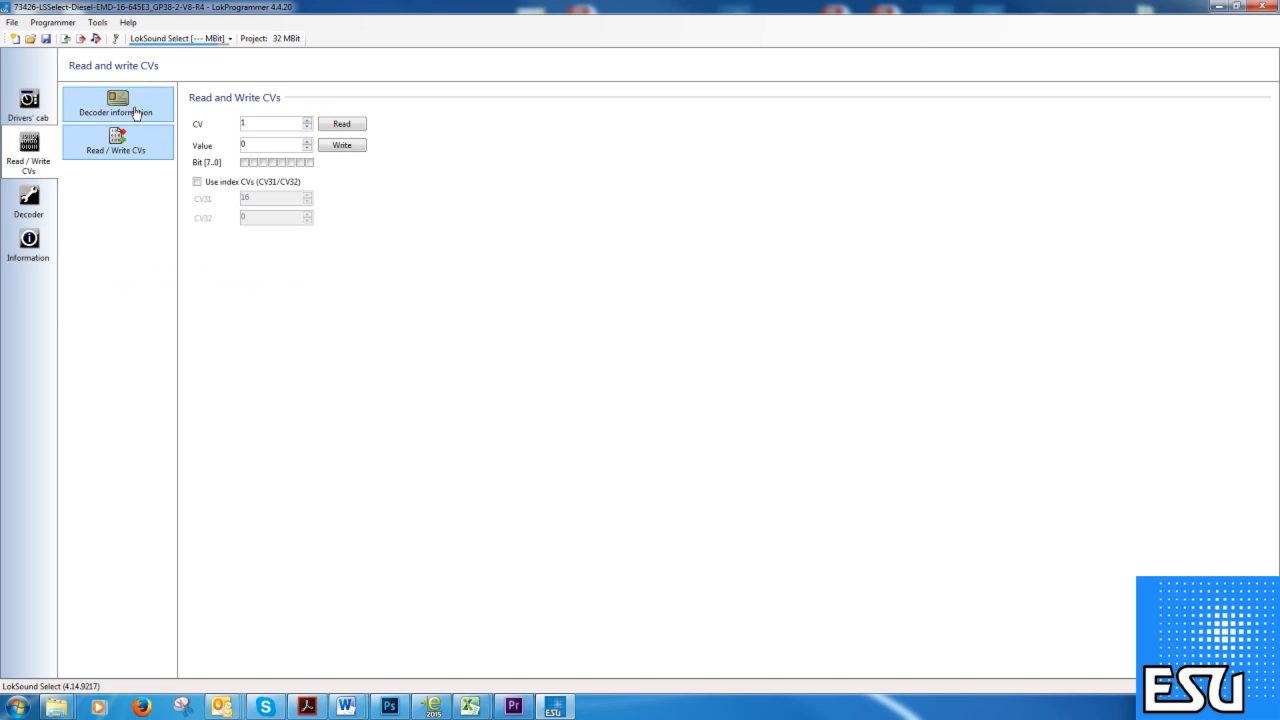
left_click(142, 116)
left_click(38, 110)
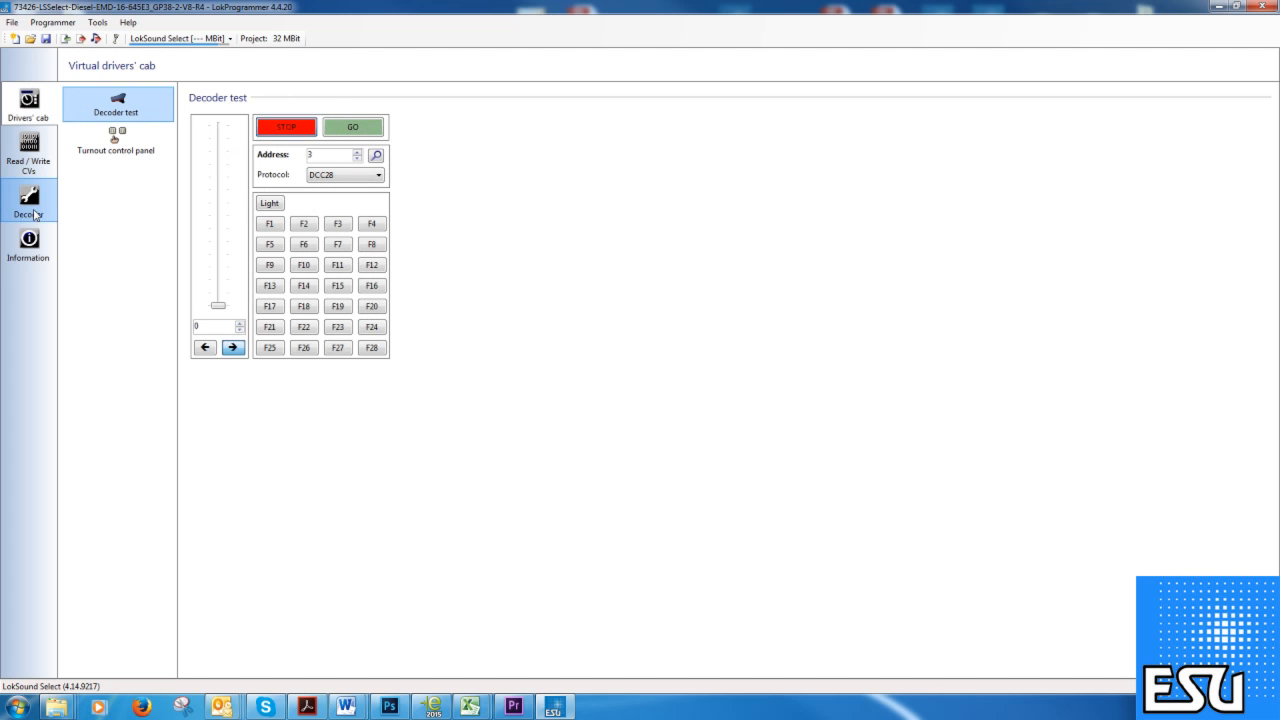
left_click(26, 205)
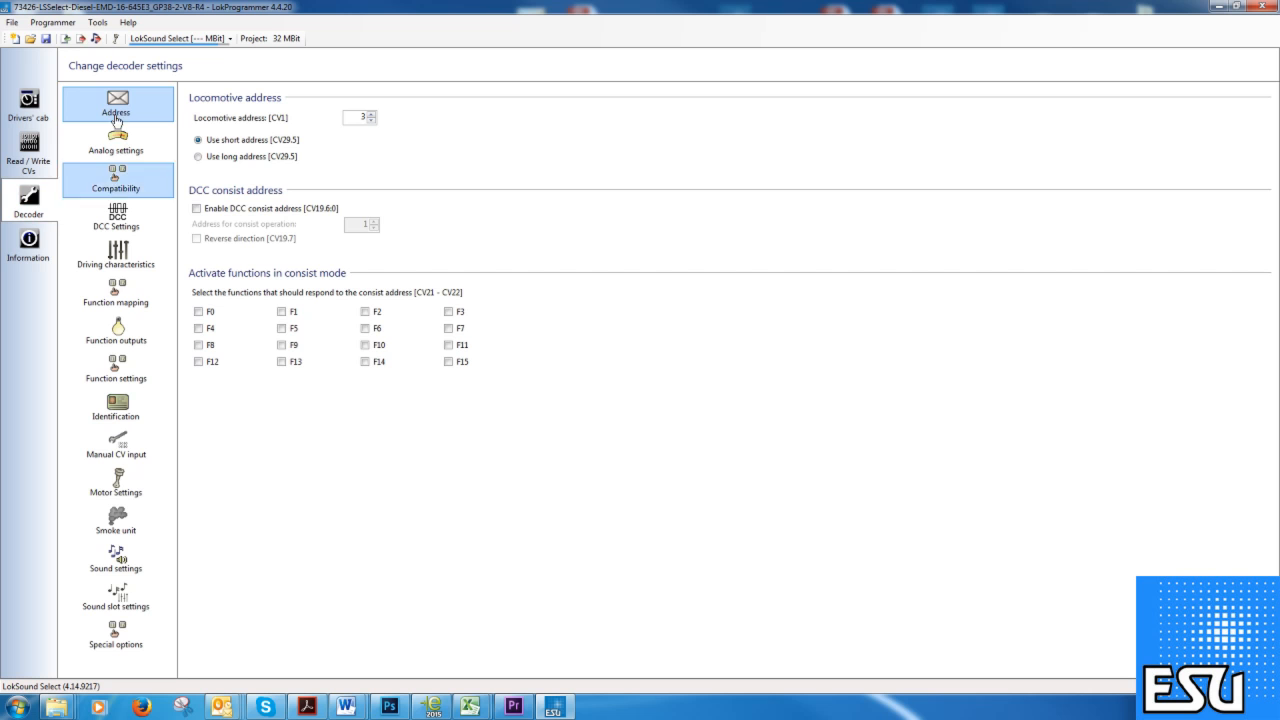
left_click(35, 250)
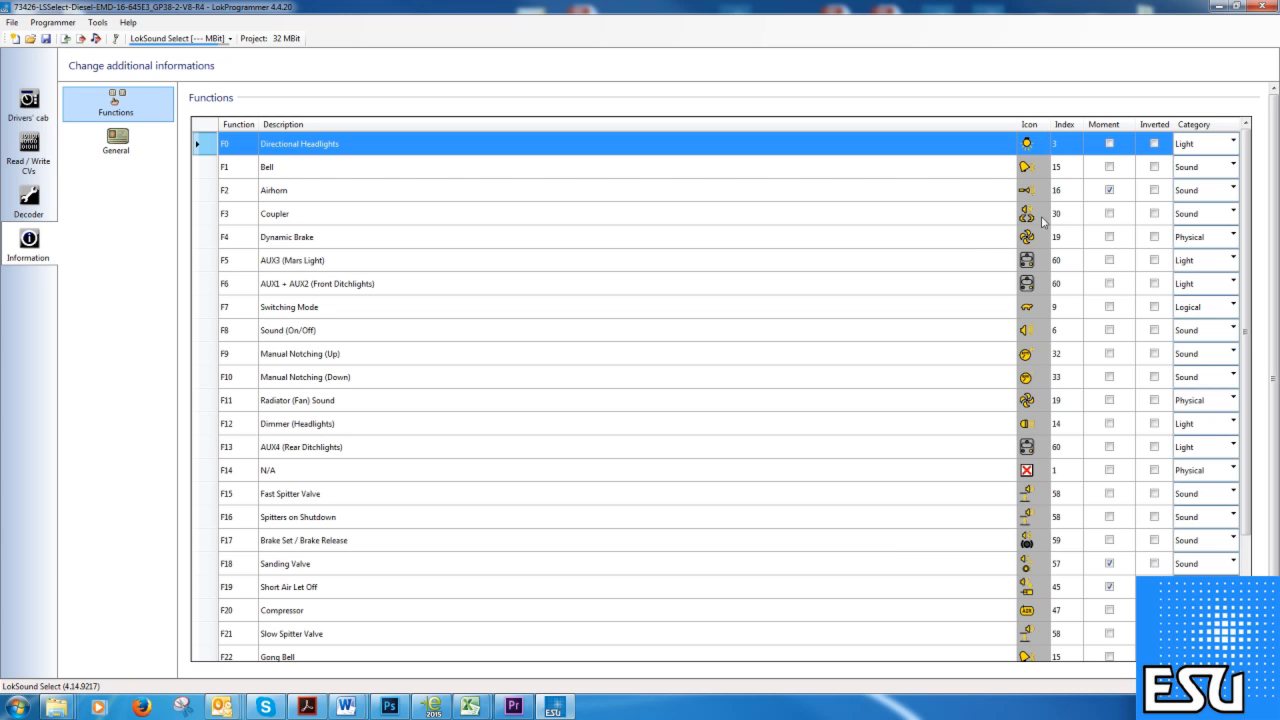
left_click(1045, 146)
left_click(1045, 146)
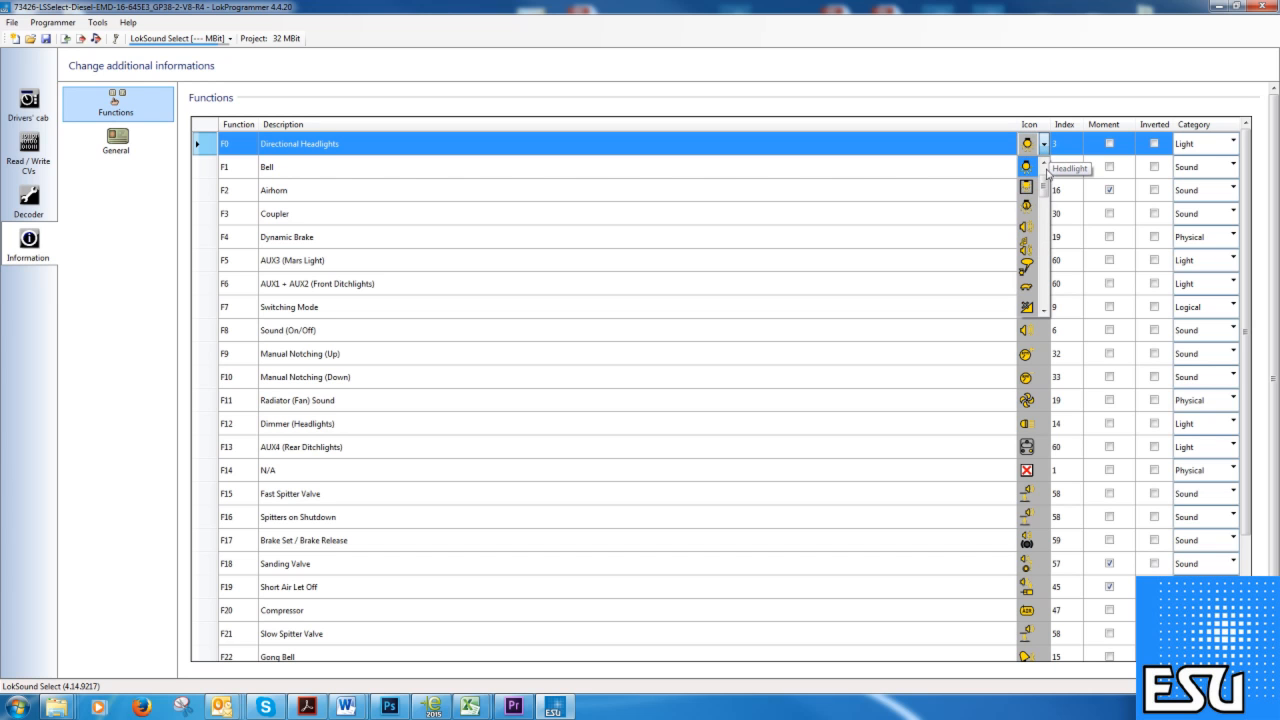
mouse_move(1044, 181)
left_mouse_down()
mouse_move(1044, 216)
mouse_move(1045, 177)
left_mouse_up()
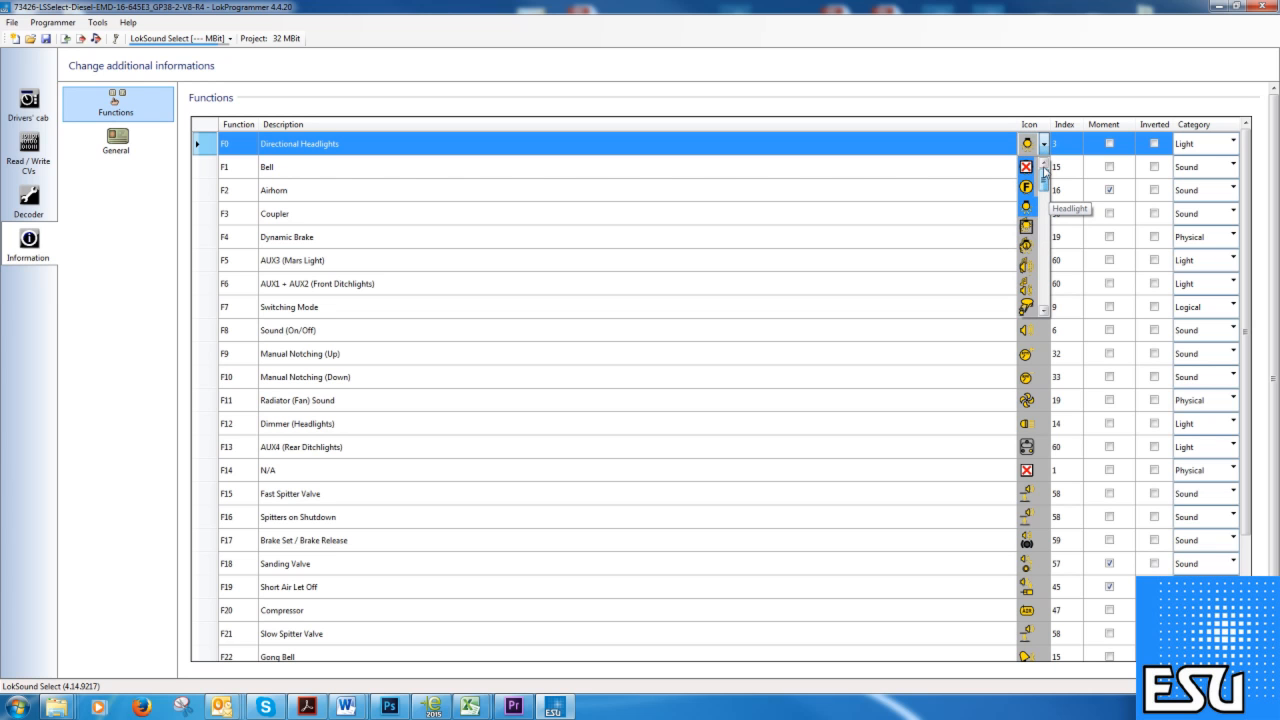
left_click(1044, 148)
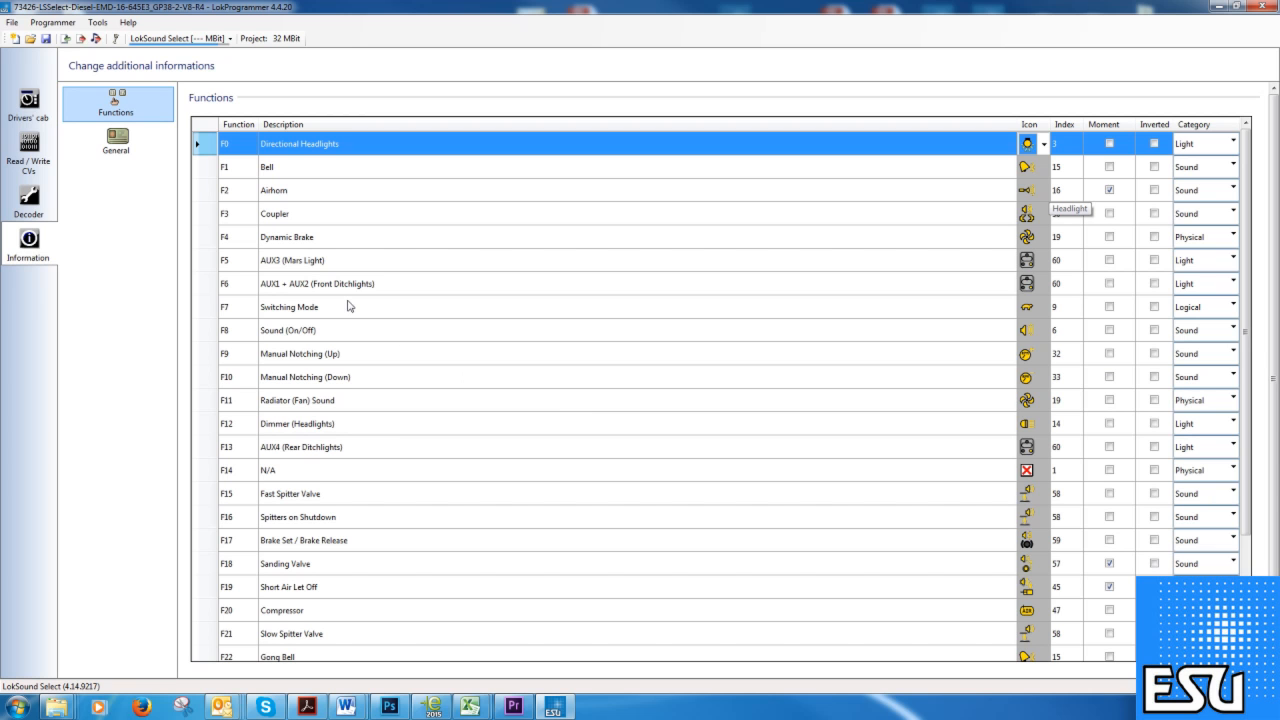
left_click(95, 24)
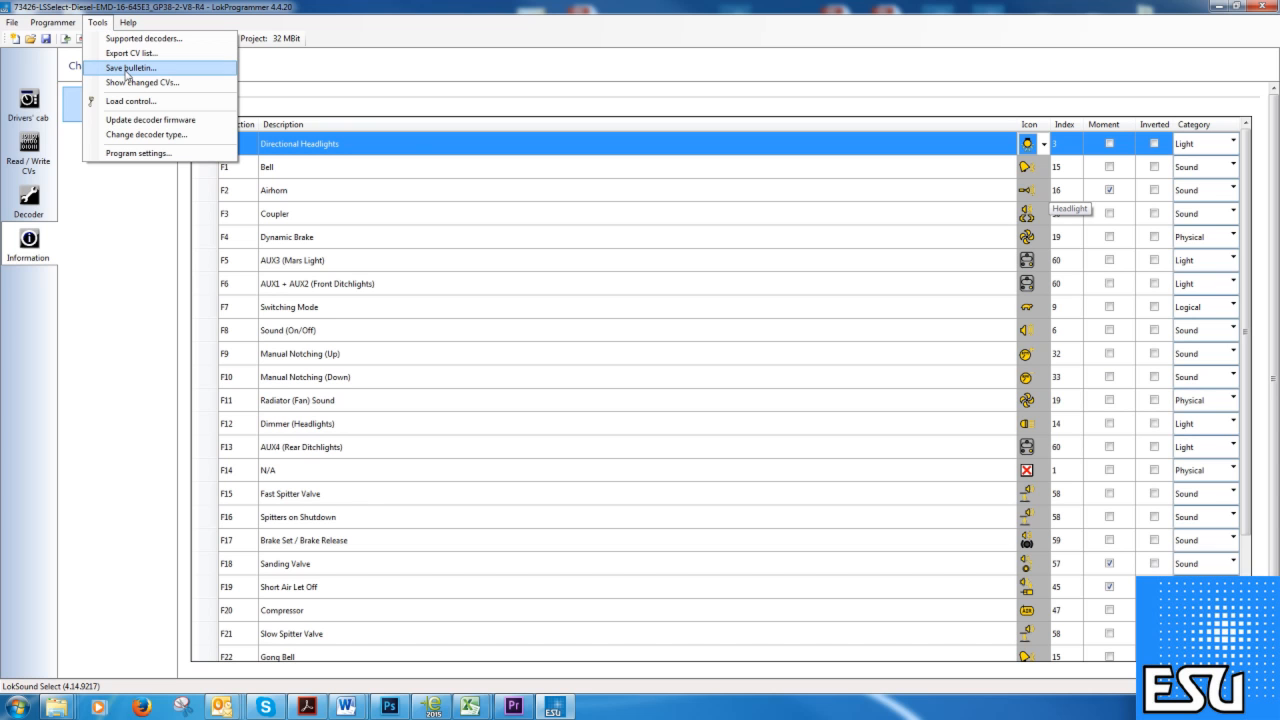
Start a bulletin save with English as the language, then check the selected decoder type.
left_click(126, 68)
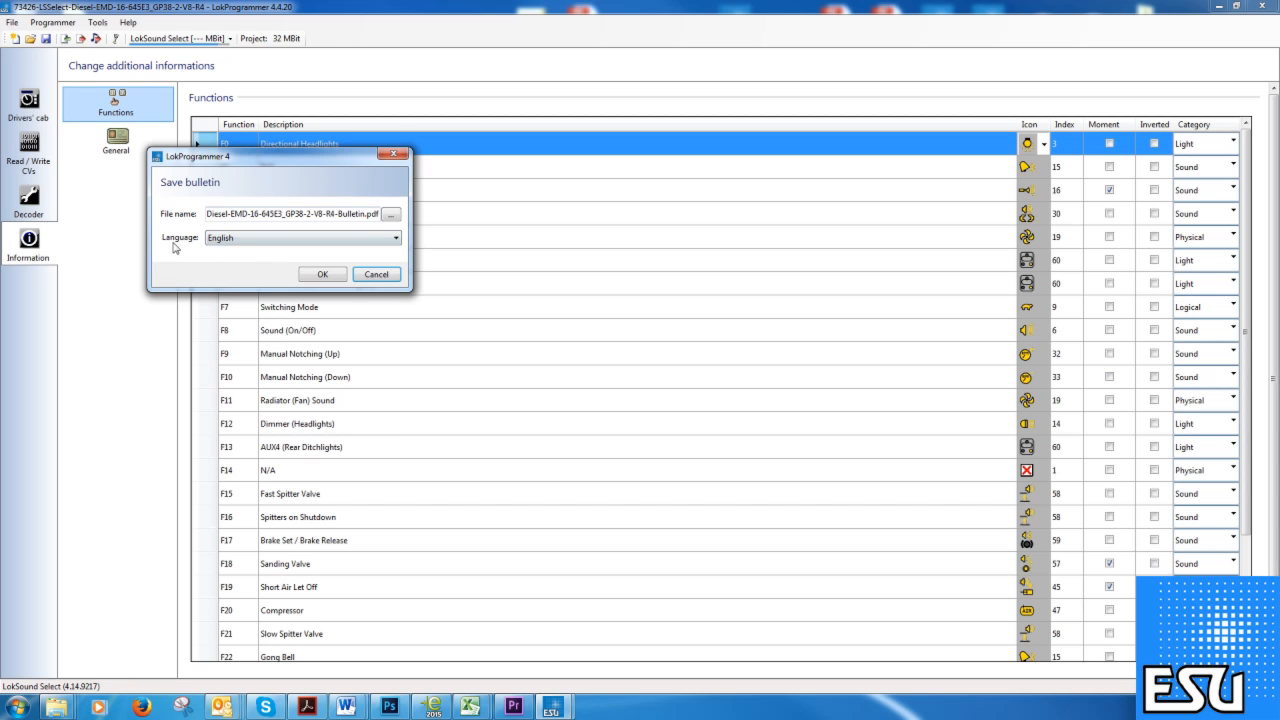
left_click(213, 244)
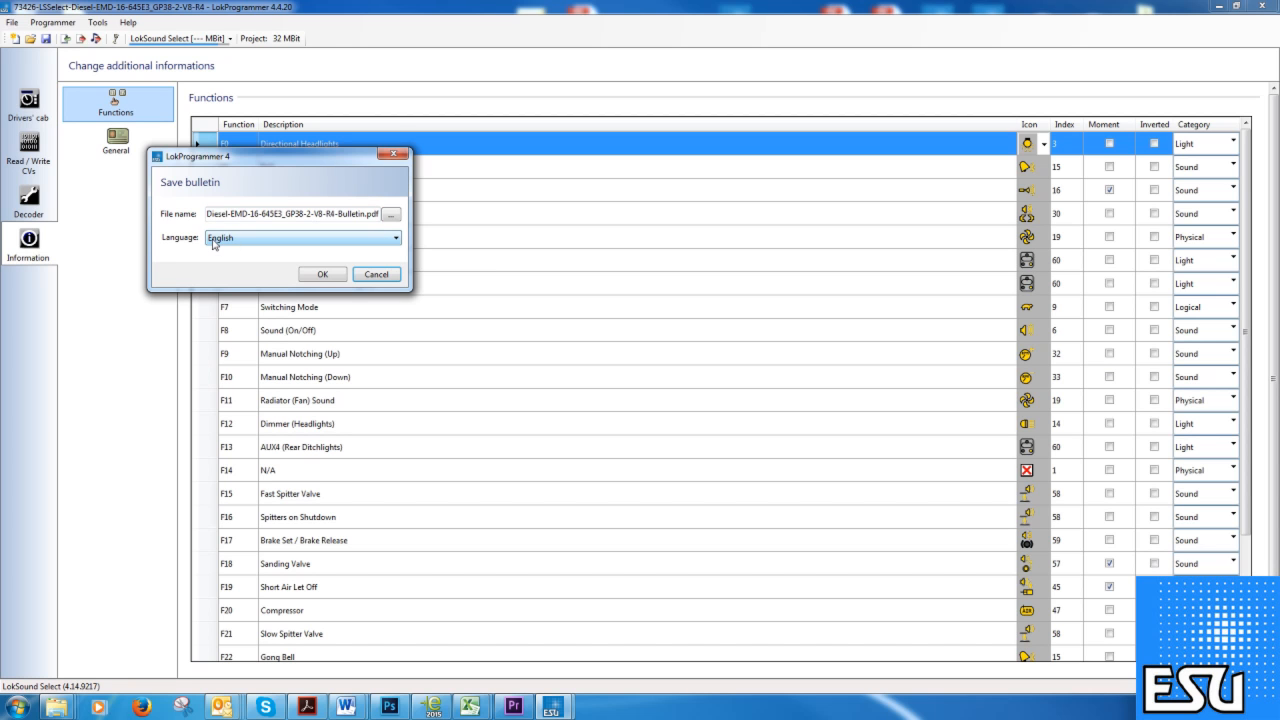
left_click(274, 242)
left_click(274, 253)
left_click(322, 274)
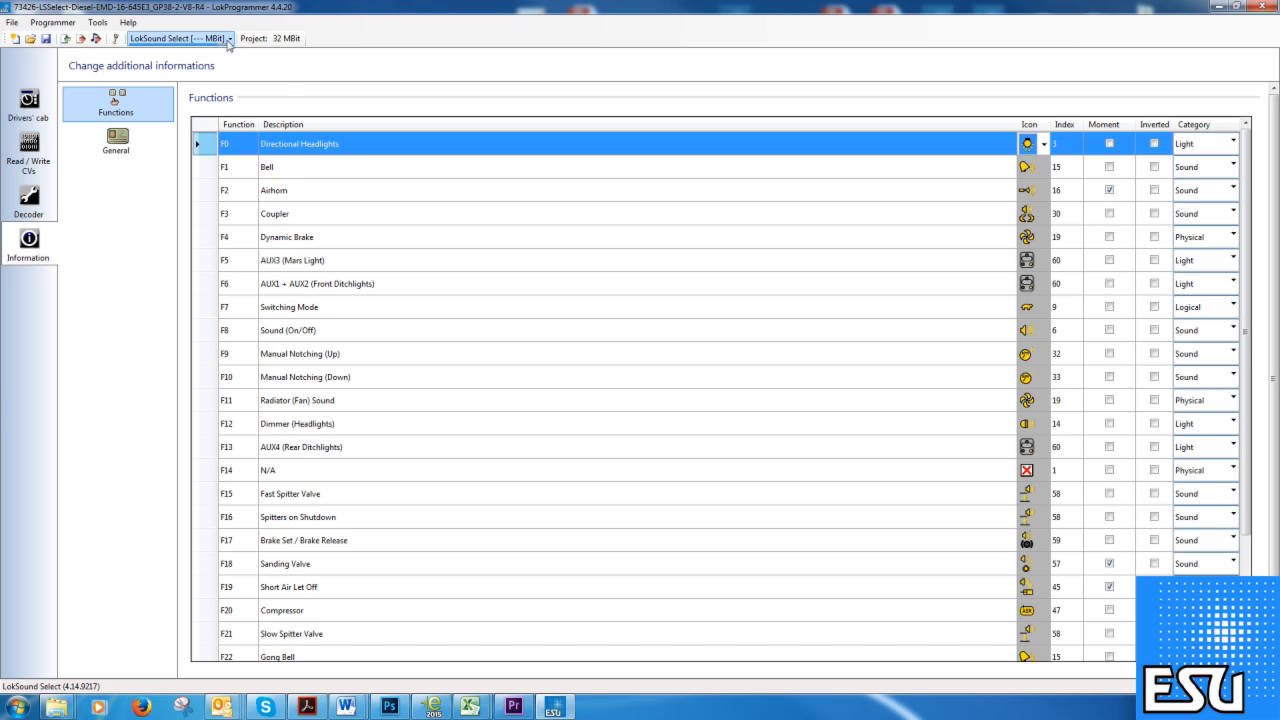
left_click(225, 42)
Save the English bulletin over the existing PDF, confirming the replacement, then show the General page.
left_click(96, 24)
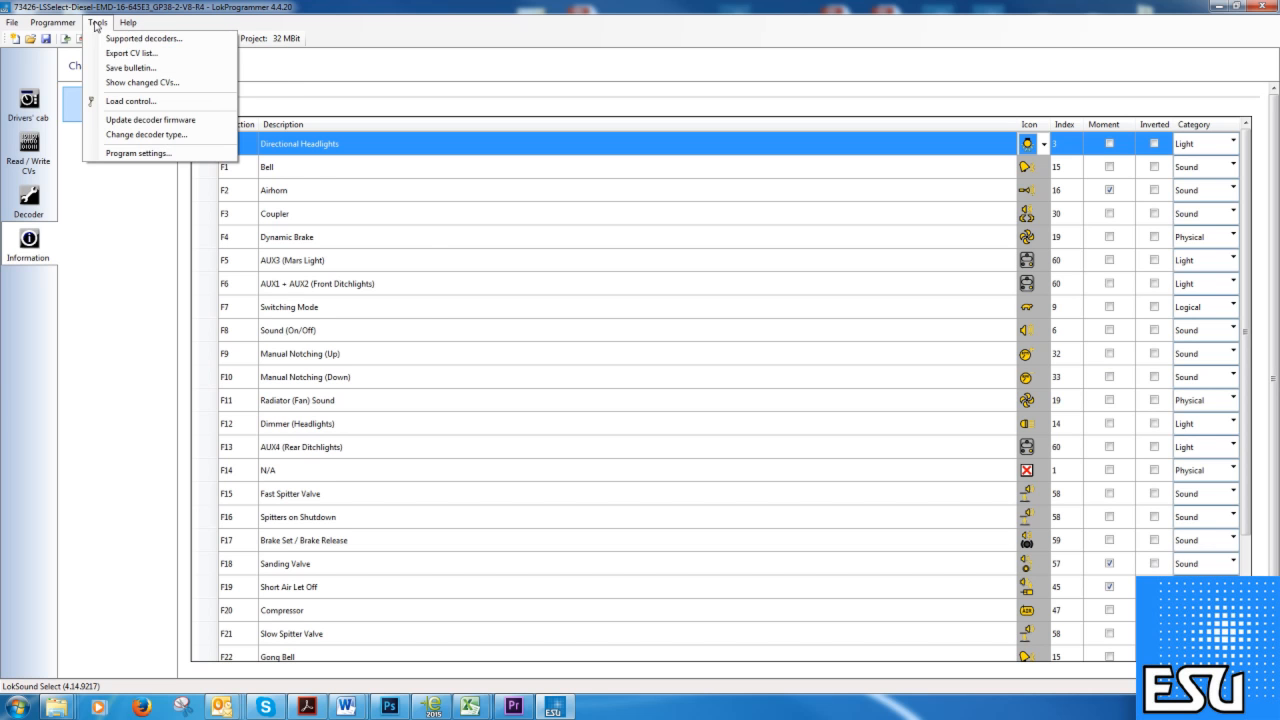
left_click(128, 67)
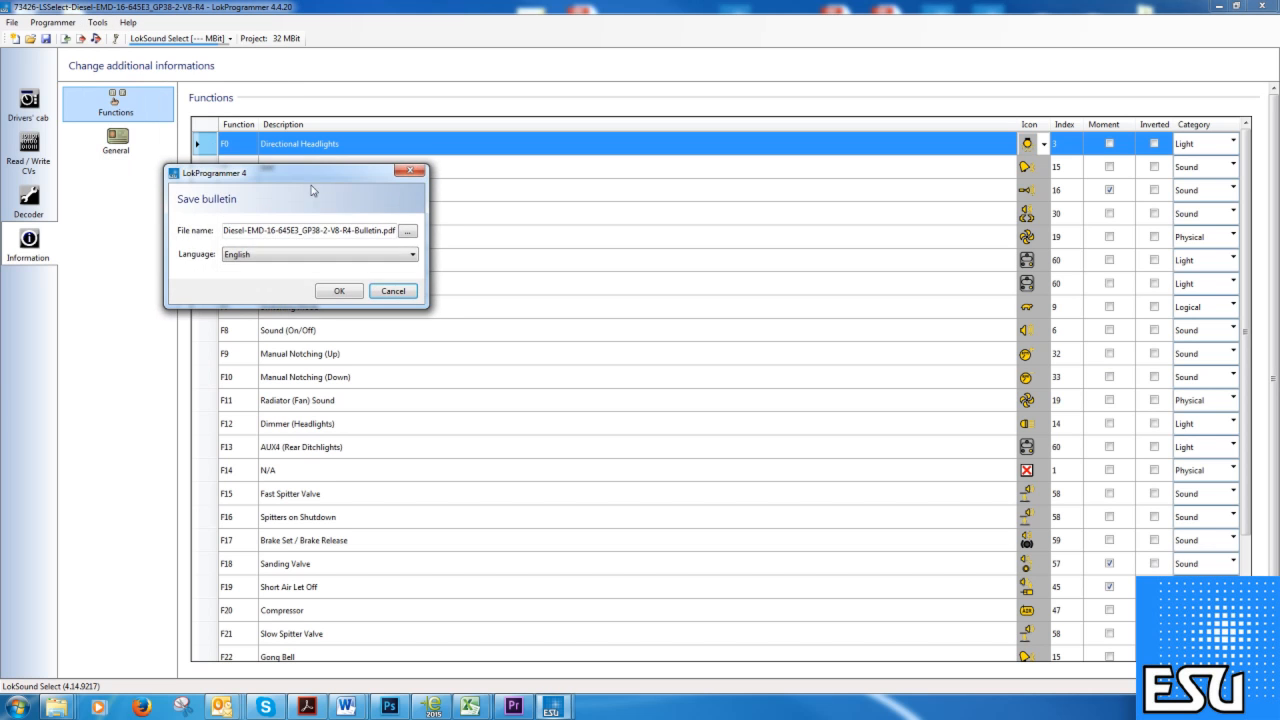
left_click(407, 233)
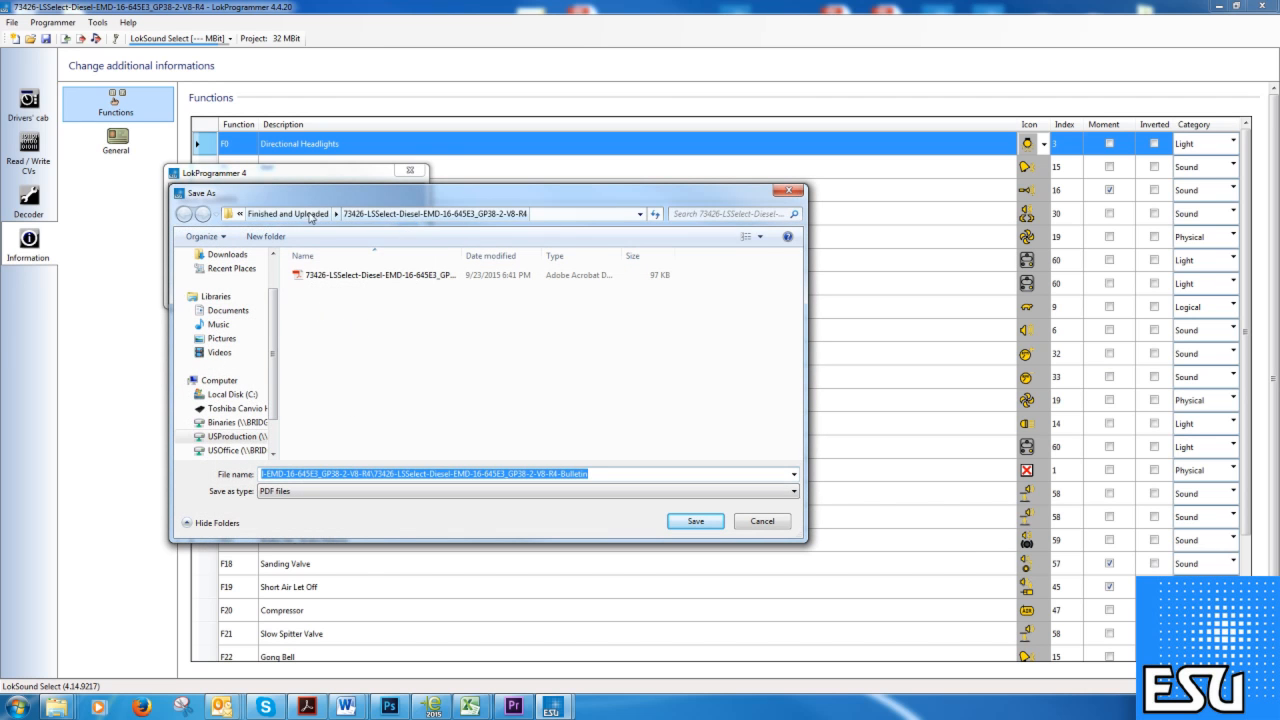
left_click(403, 277)
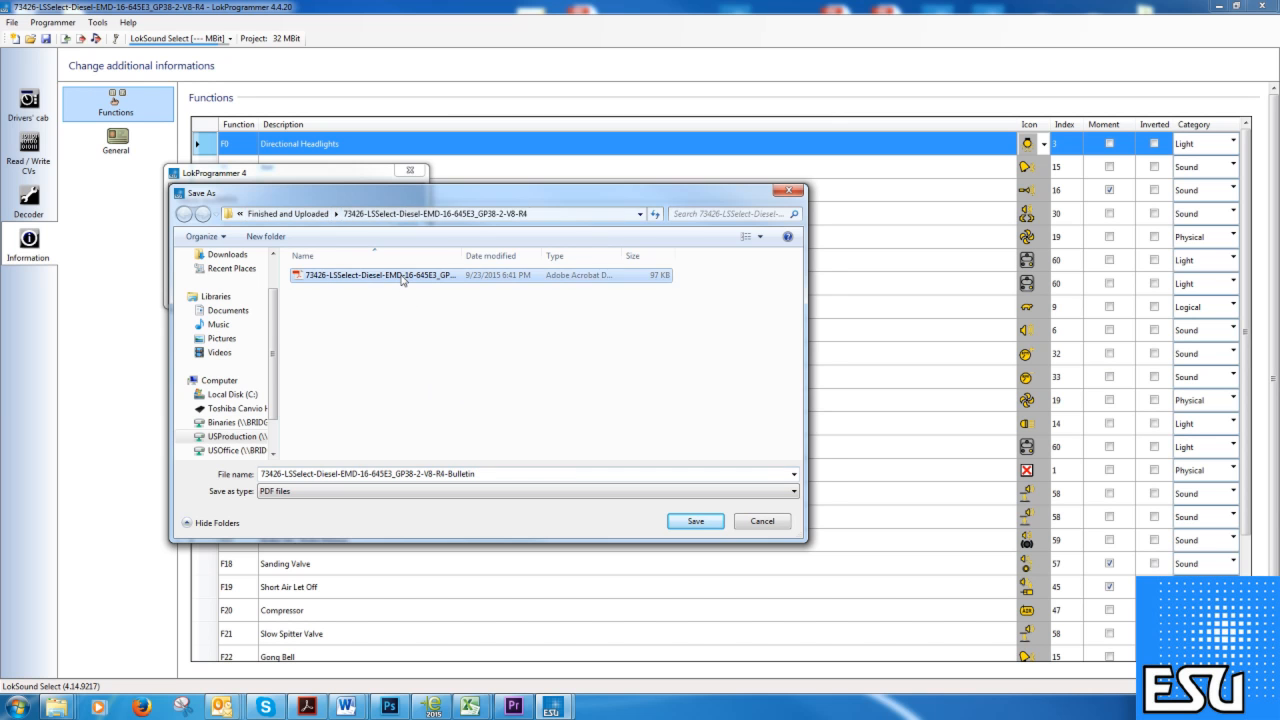
double_click(403, 279)
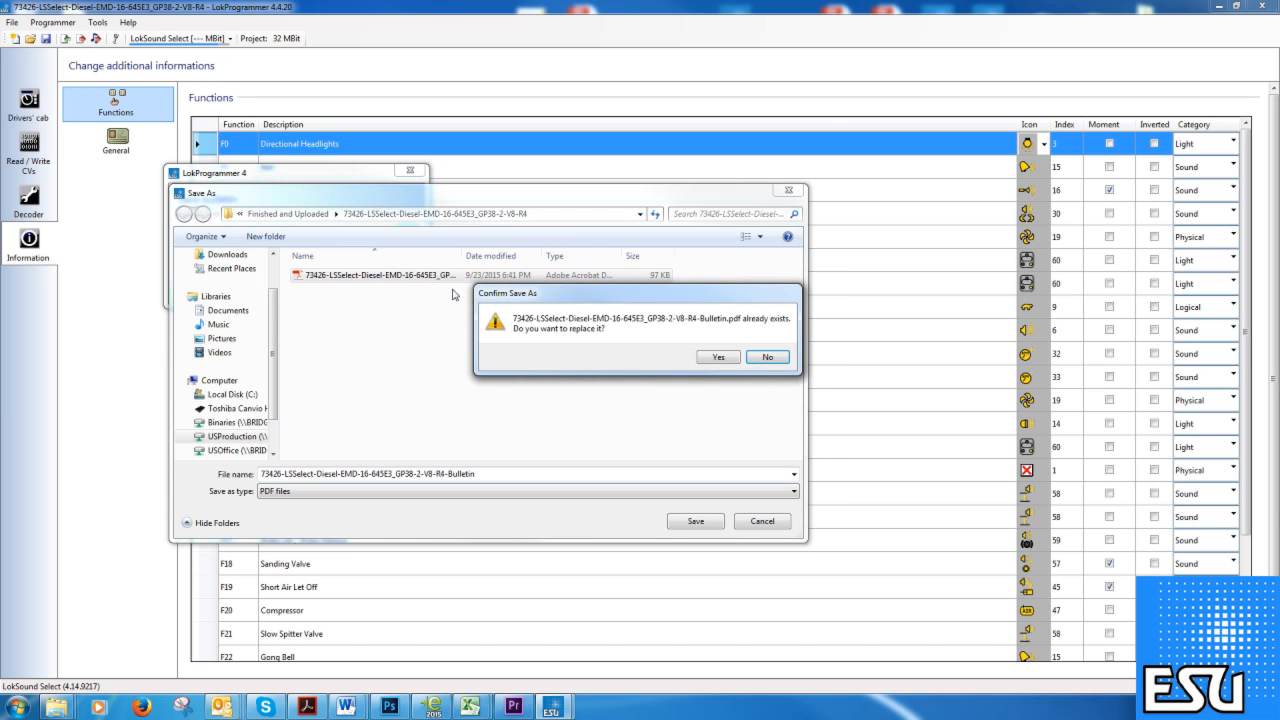
left_click(715, 358)
left_click(329, 290)
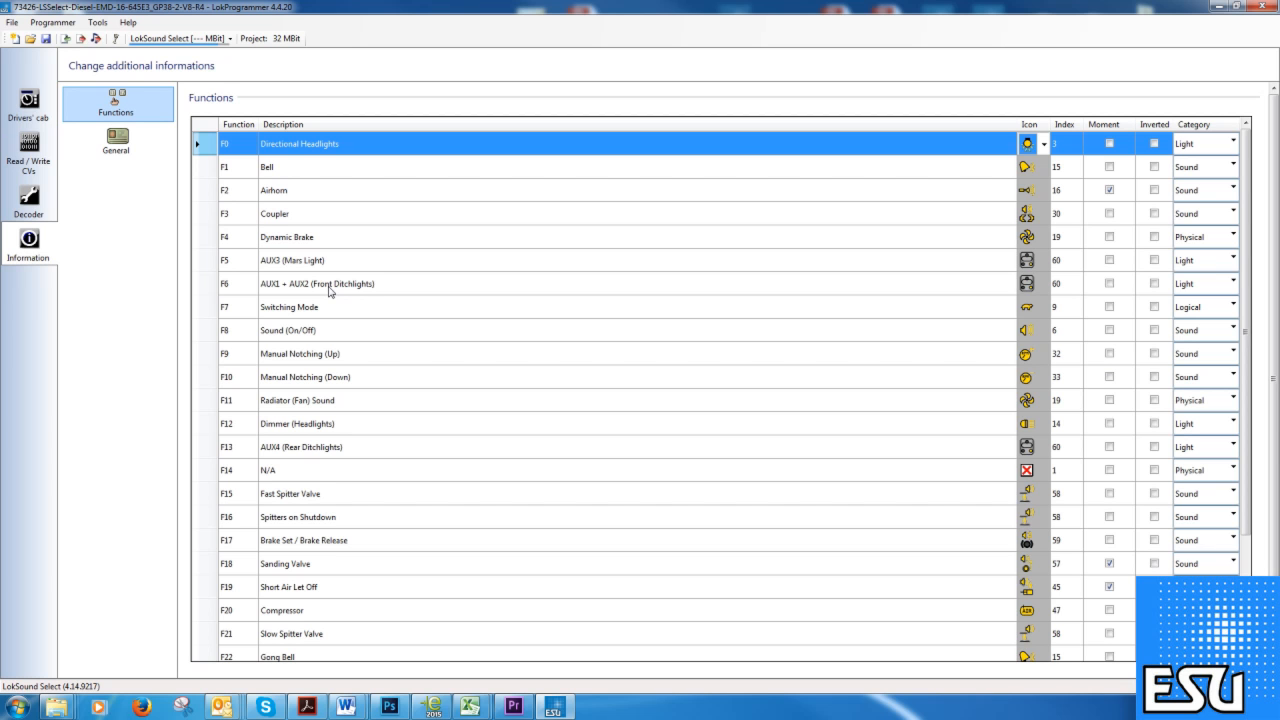
left_click(127, 150)
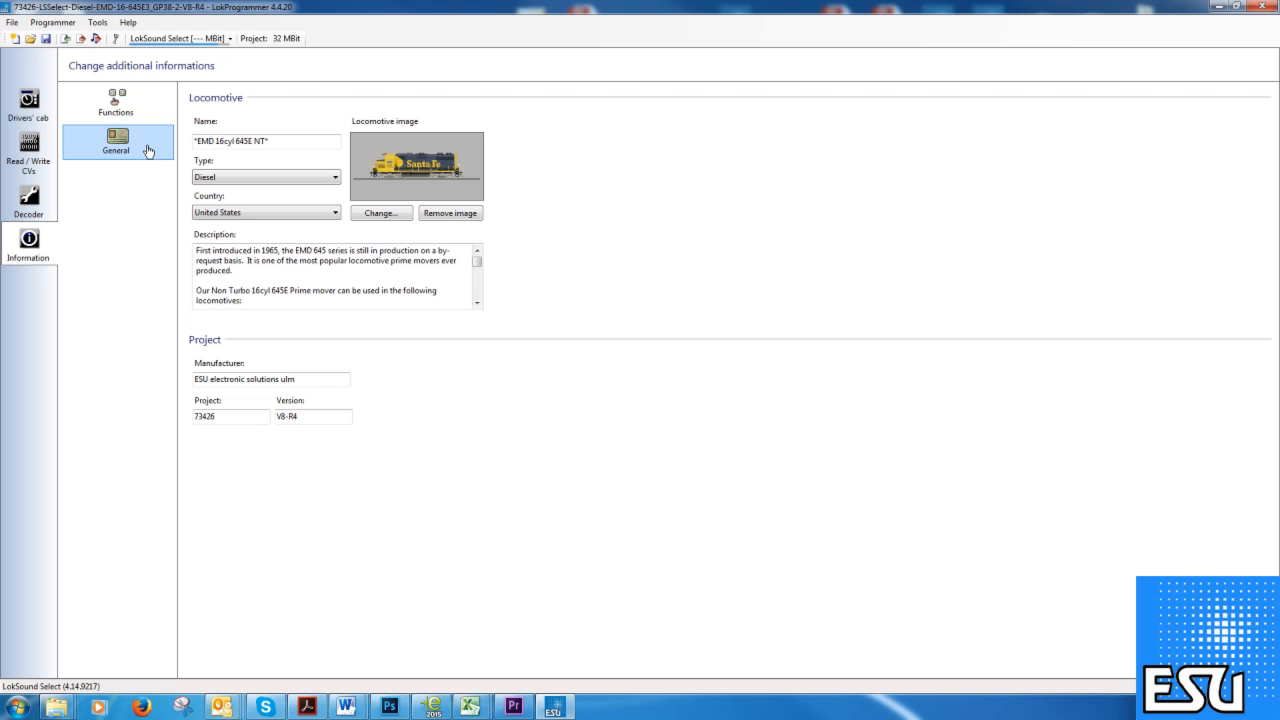
Append * to the locomotive name and keep Diesel as the locomotive type.
left_click(267, 141)
type("*")
left_click(239, 178)
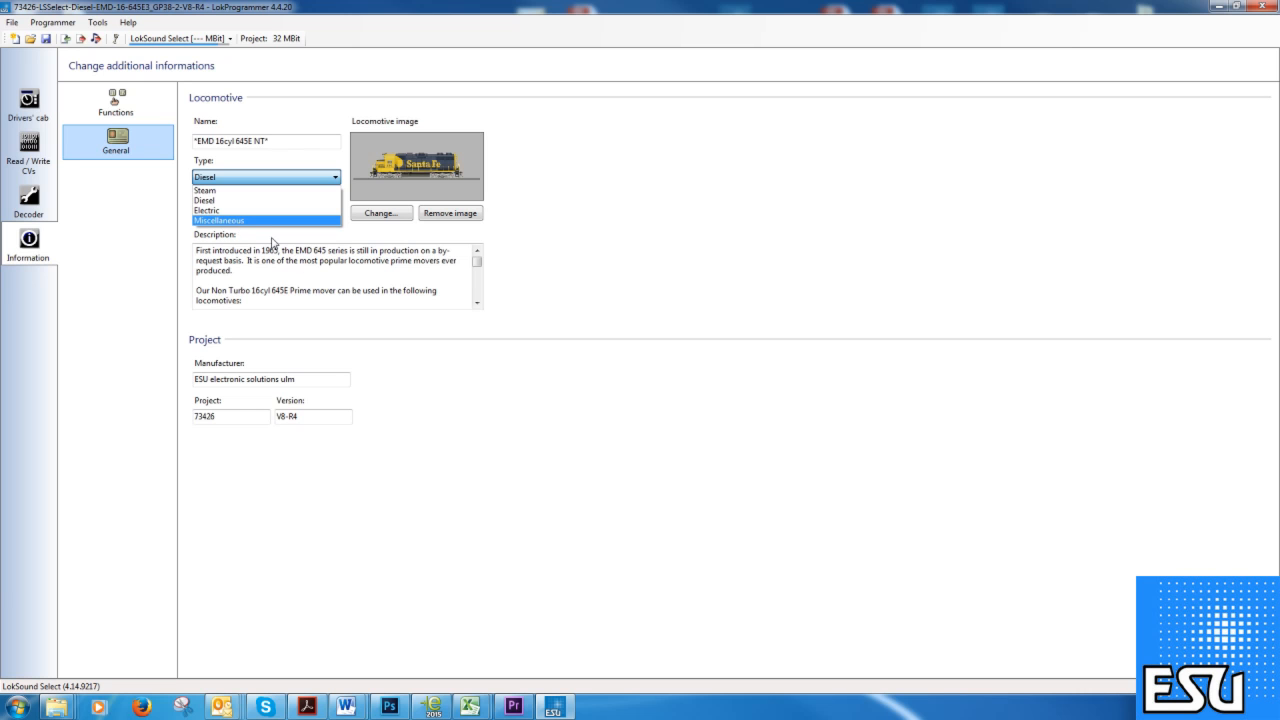
left_click(222, 255)
Select the description text and scroll to the horn settings CV48=12 through CV48=15.
left_click_drag(197, 251, 286, 315)
scroll(281, 289, "down", 2)
scroll(278, 288, "up", 2)
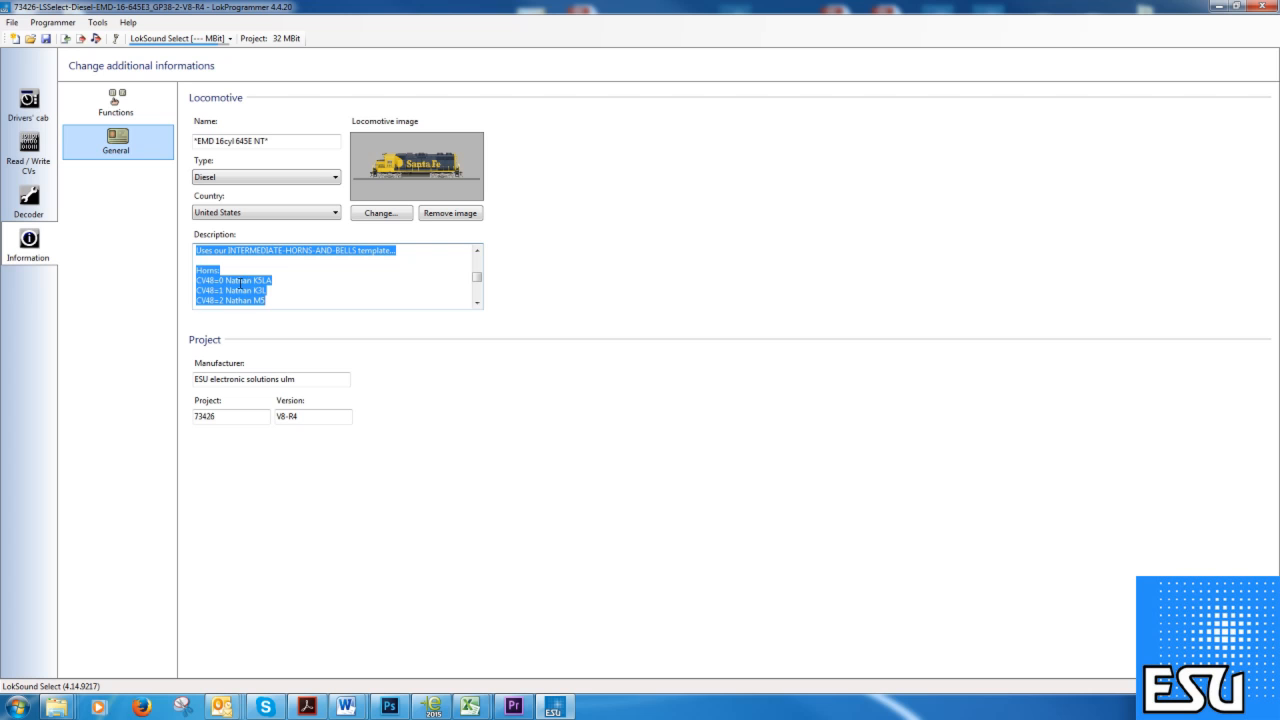
scroll(250, 280, "down", 2)
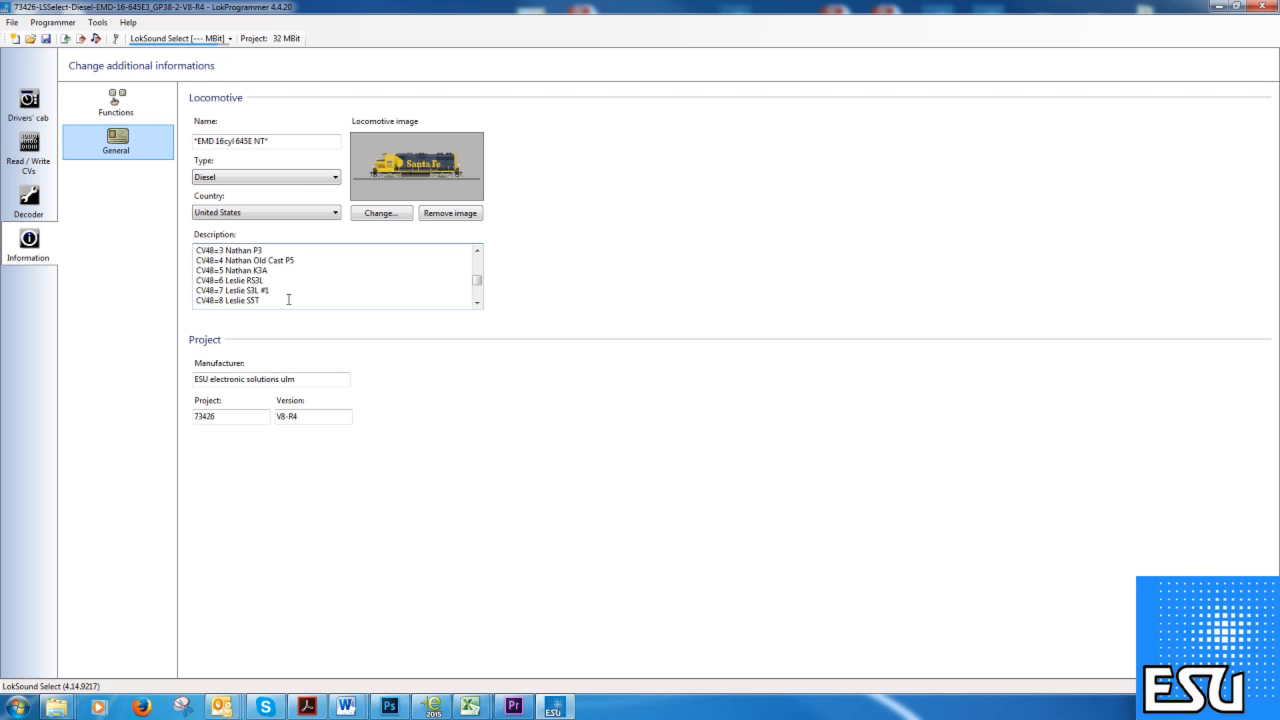
scroll(288, 300, "down", 3)
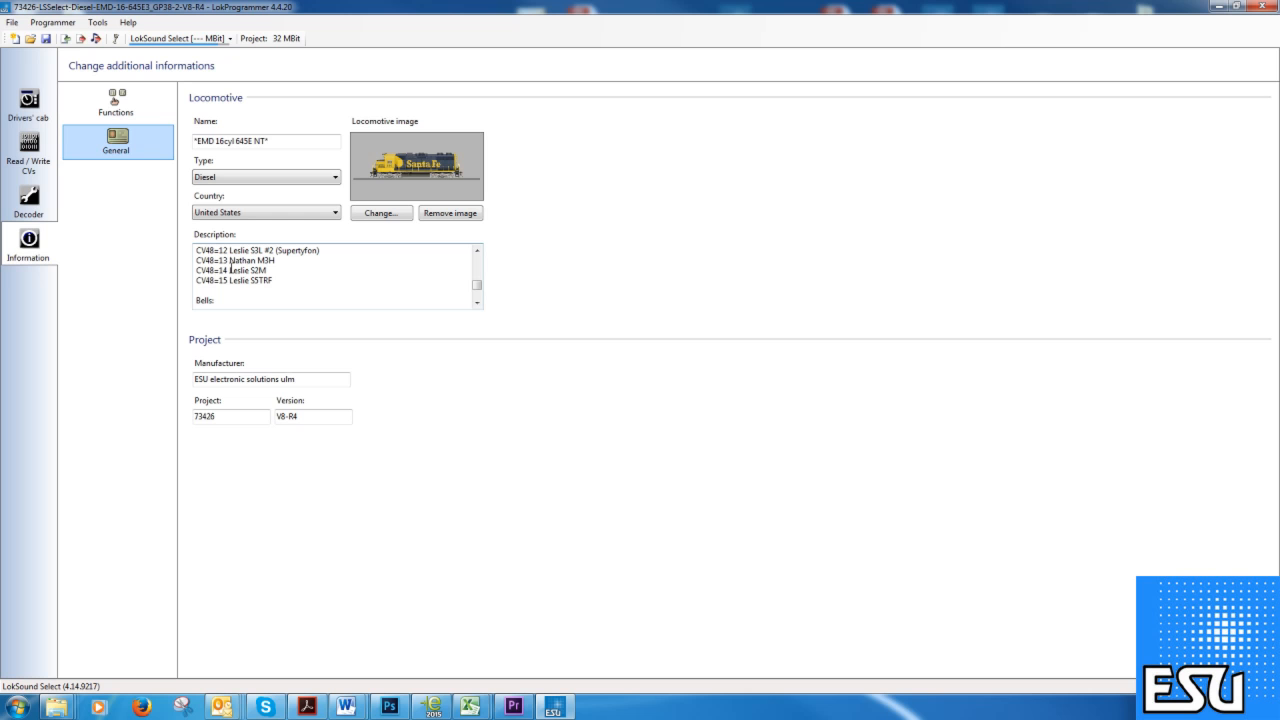
On the Decoder Address page, enable Use long address [CV29.5] with address 1111.
left_click(34, 209)
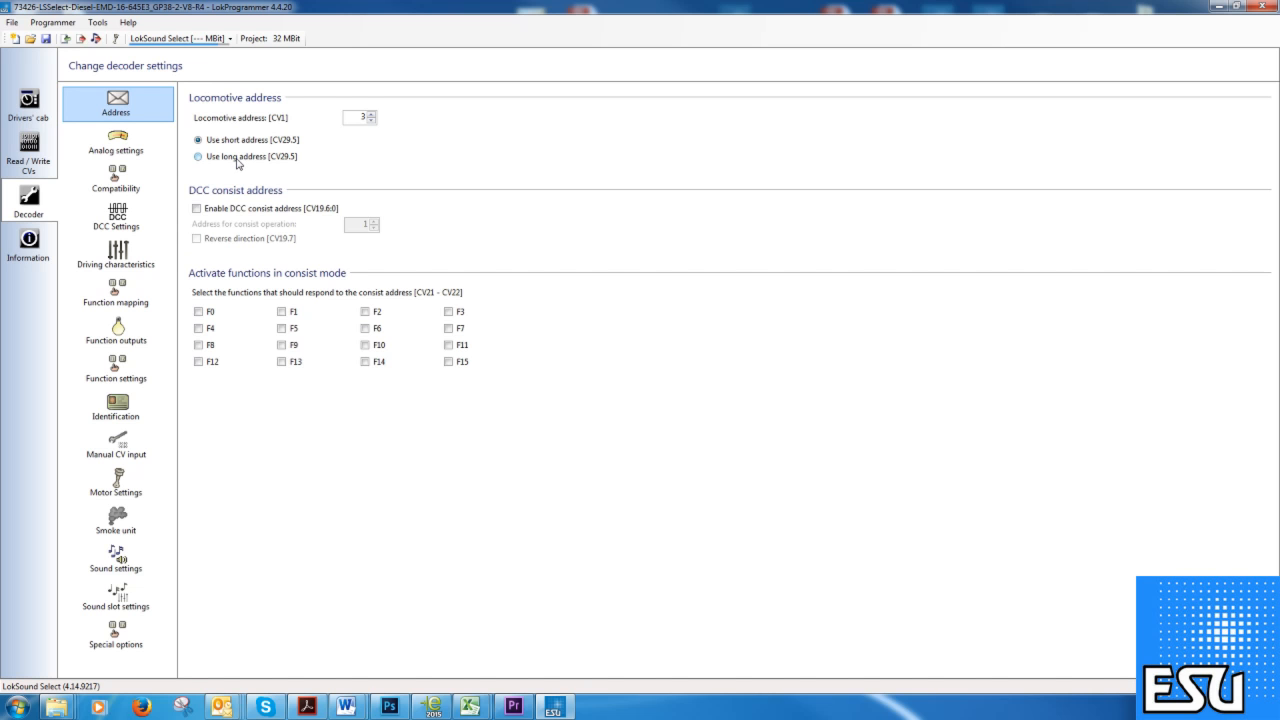
double_click(359, 116)
left_click(199, 158)
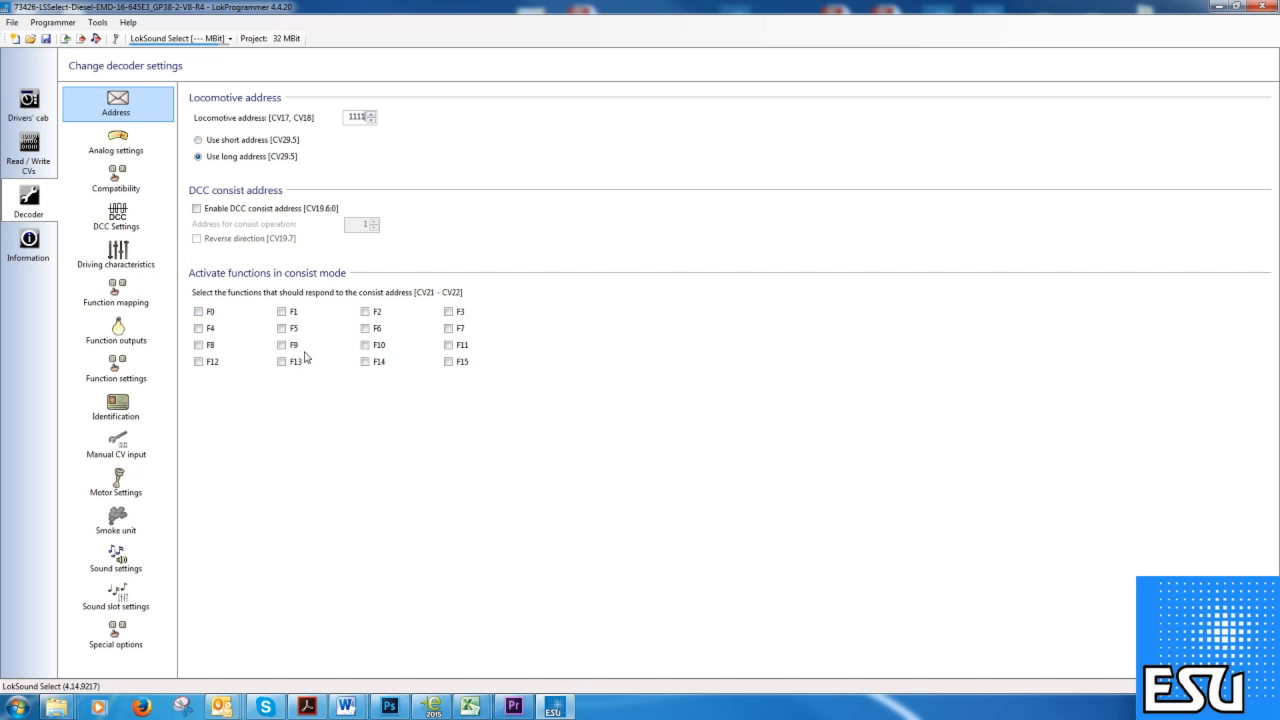
Review the analog settings (DC analog on, start 7V, max 12V), then show the Function mapping table.
left_click(137, 149)
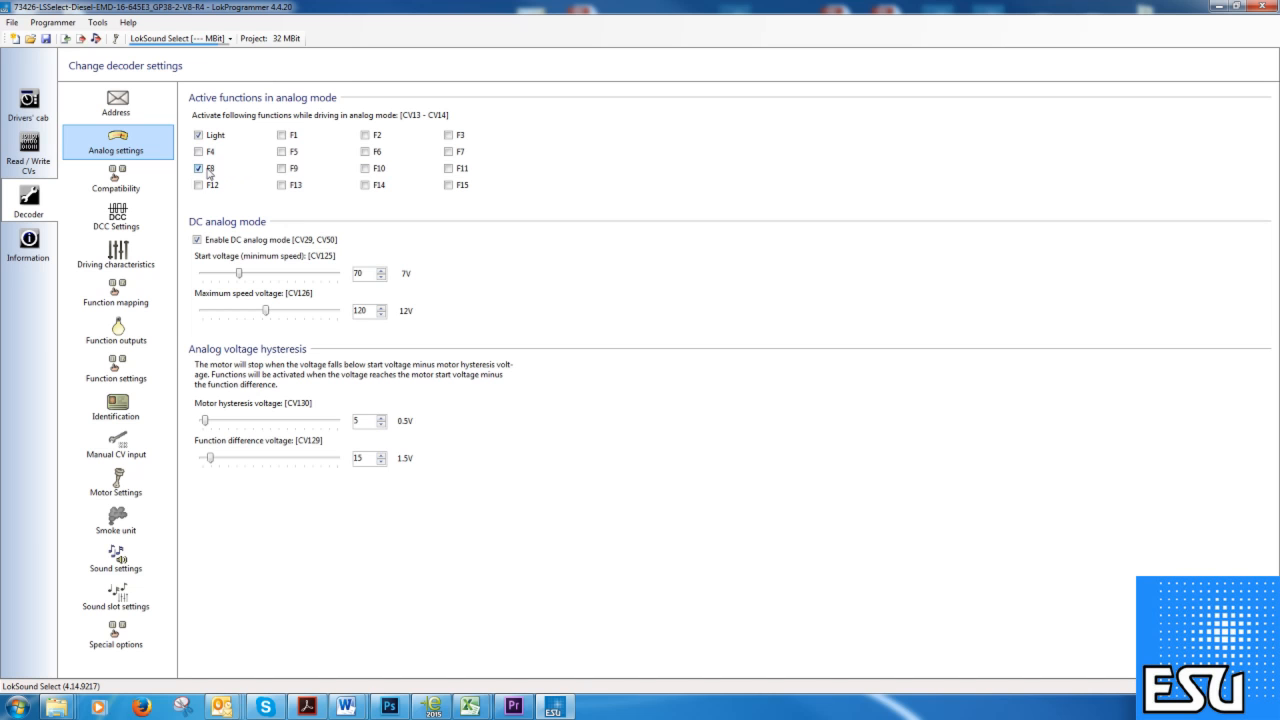
left_click(119, 302)
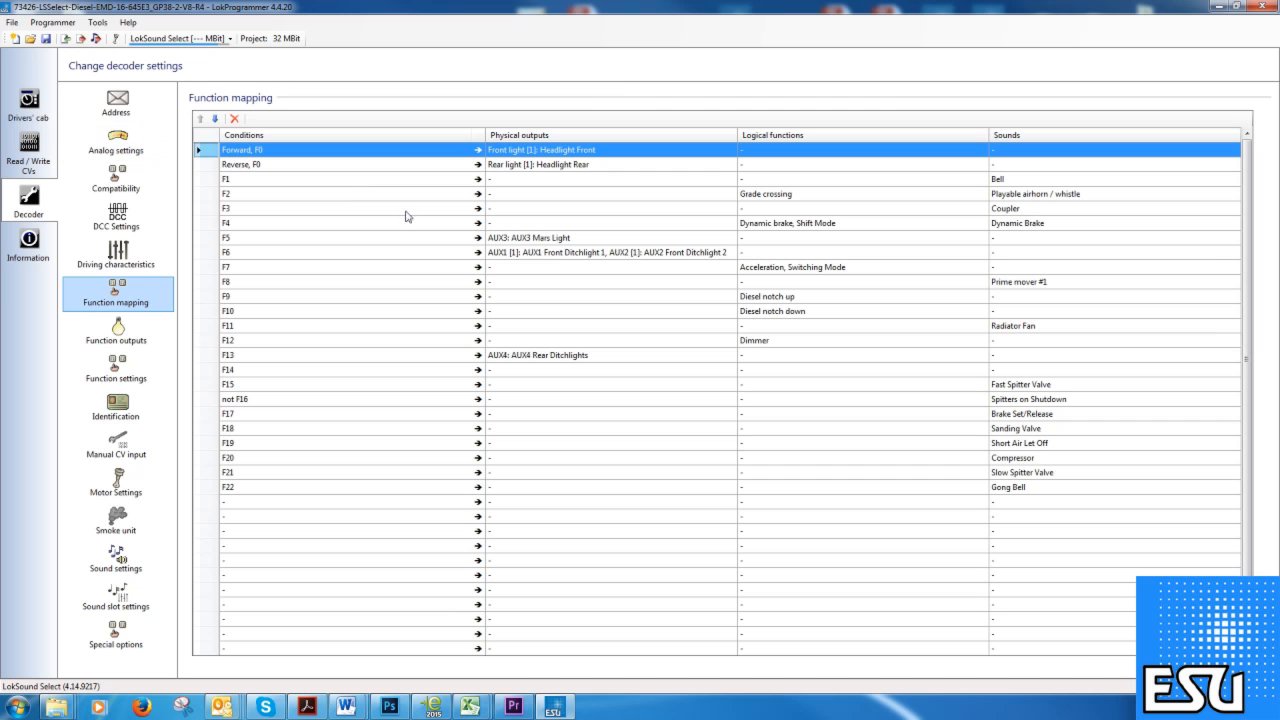
Return to Analog settings to see motor hysteresis 0.5V and function difference voltage 1.5V.
left_click(128, 142)
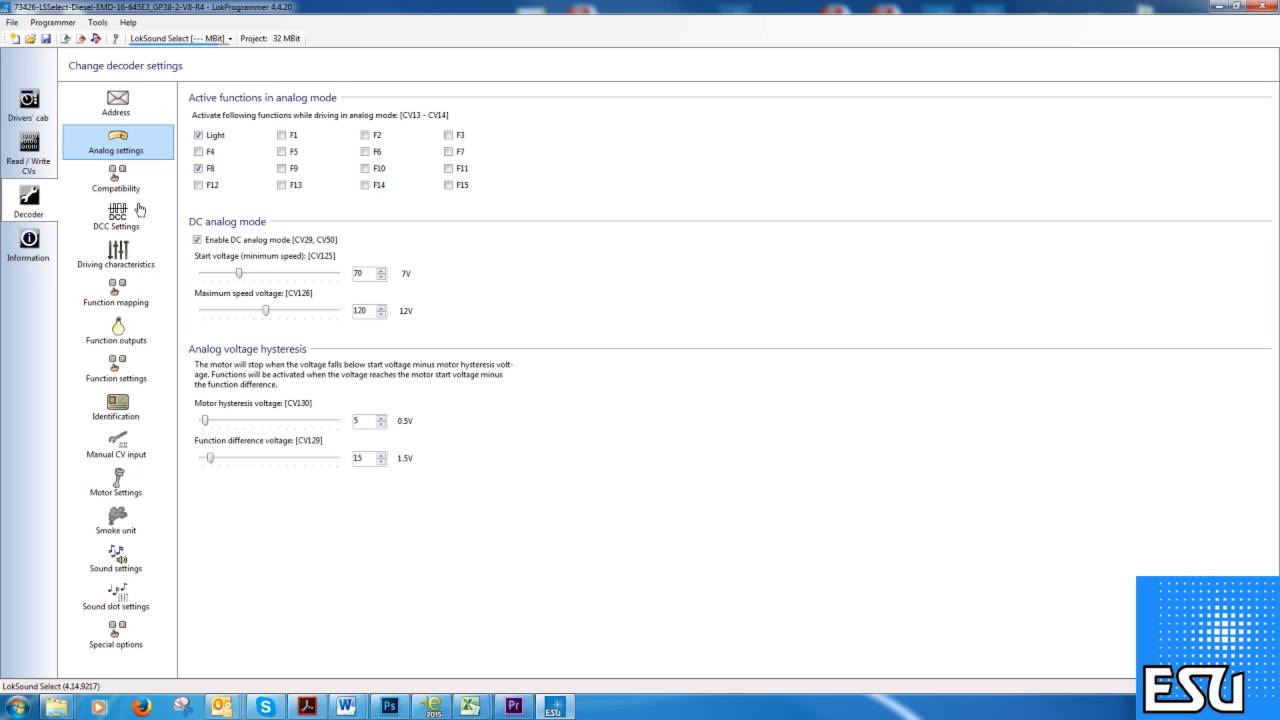
Check the Compatibility page, then view DCC Settings with RailCom on and automatic speed-step detection.
left_click(119, 179)
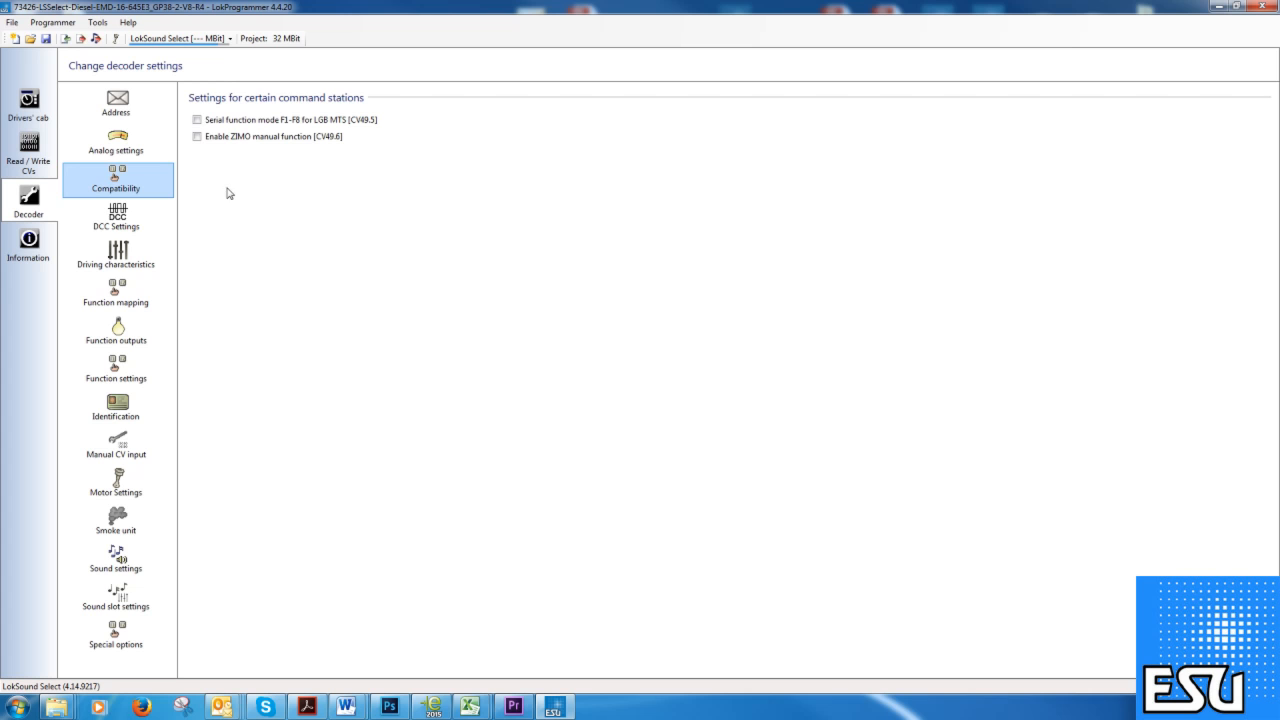
left_click(155, 230)
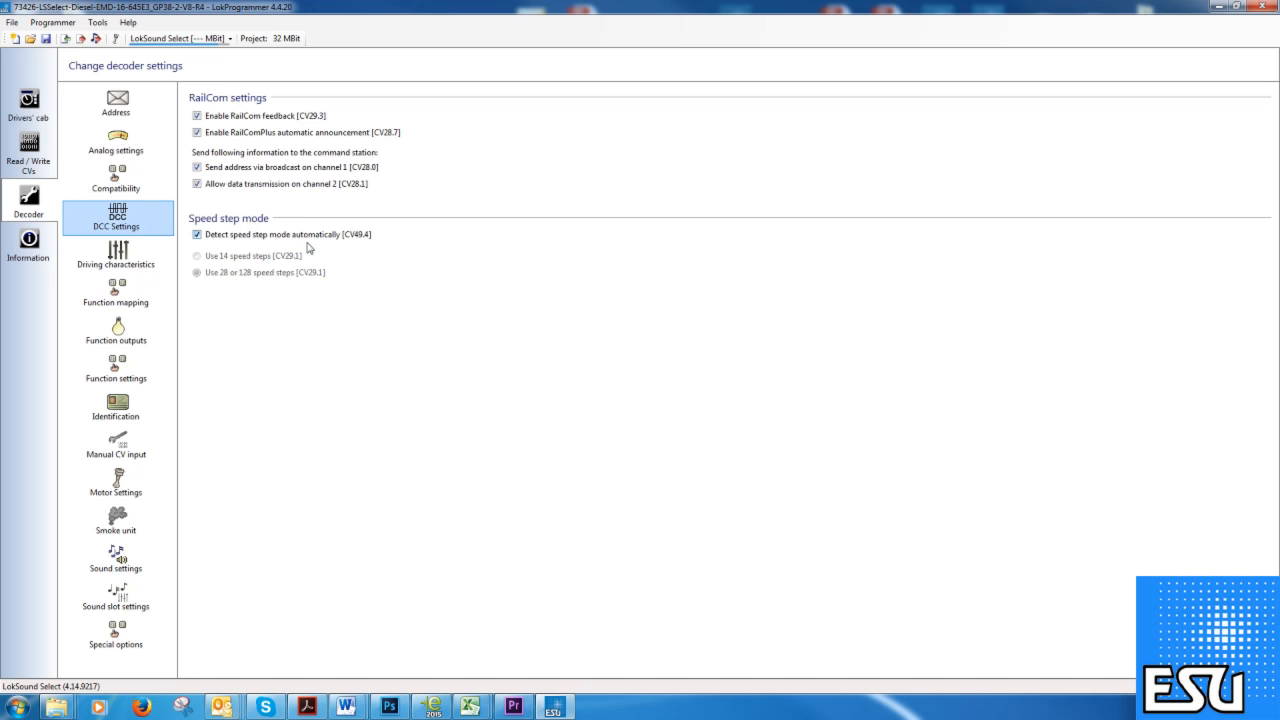
Toggle automatic speed-step detection [CV49.4] off and back on, then go to Driving characteristics.
left_click(197, 235)
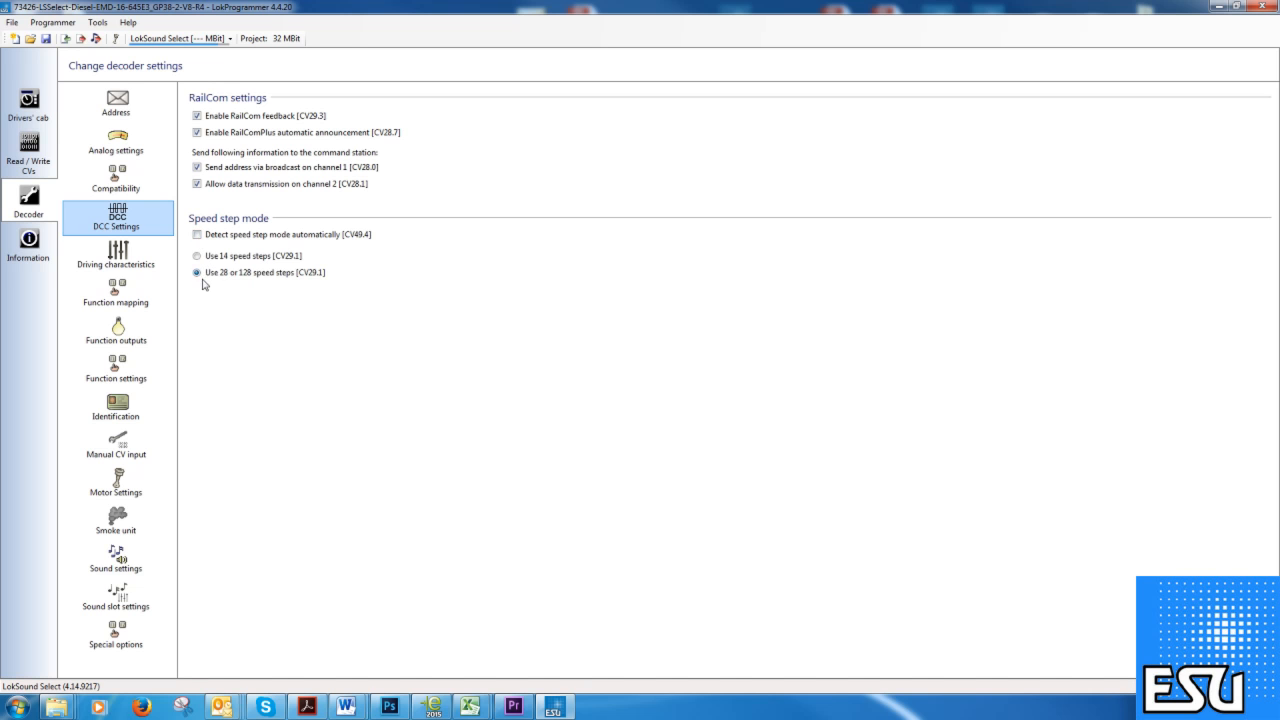
left_click(197, 235)
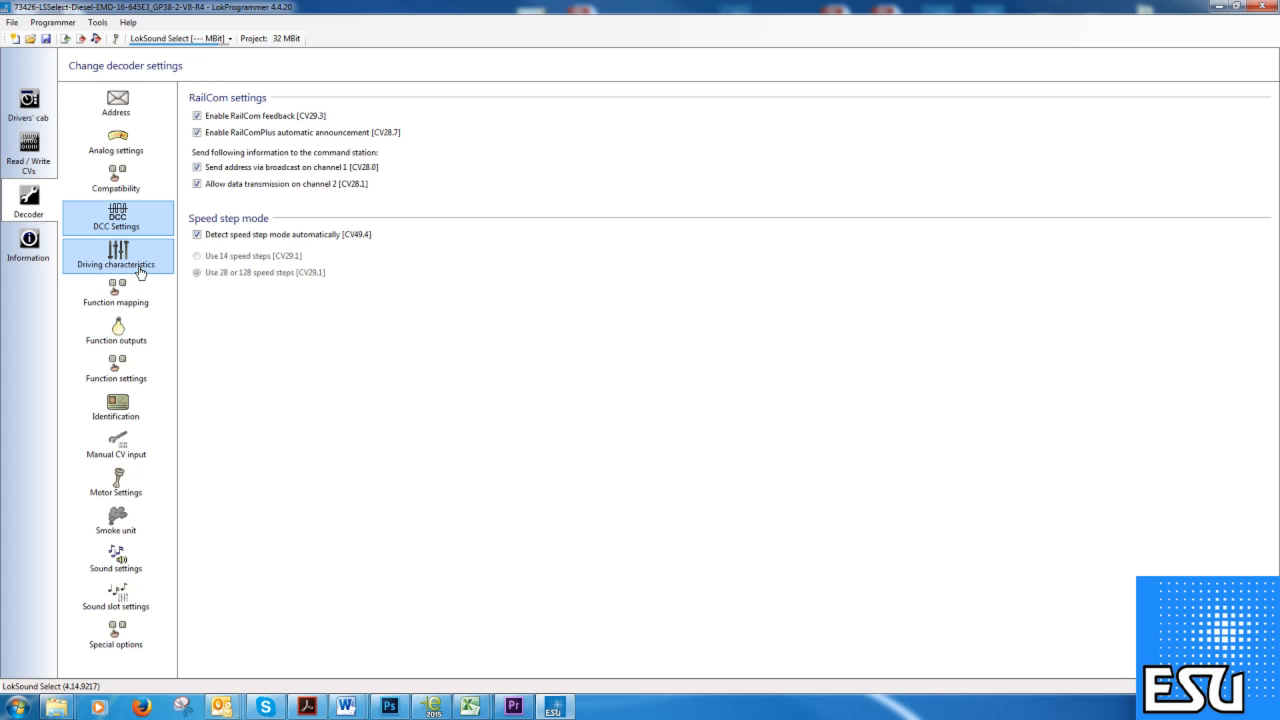
left_click(140, 264)
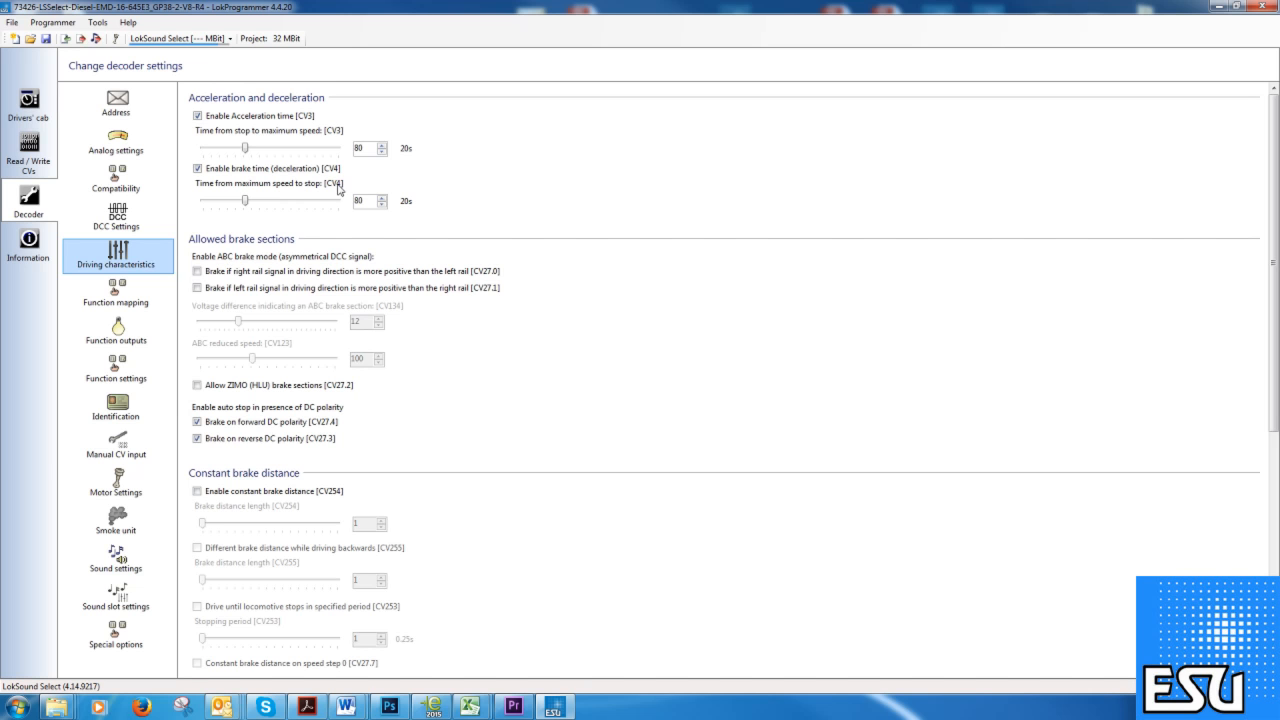
Save Tools > Program settings with Show CV numbers ticked under General settings.
left_click(98, 23)
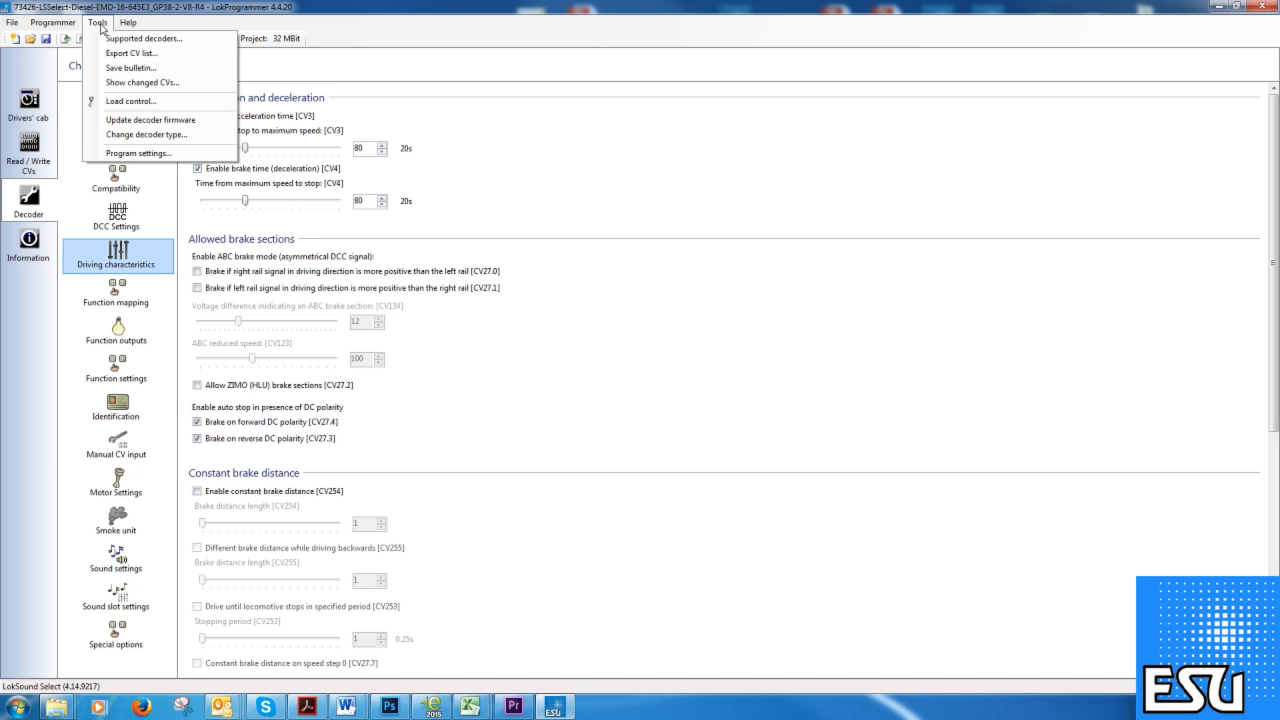
left_click(149, 153)
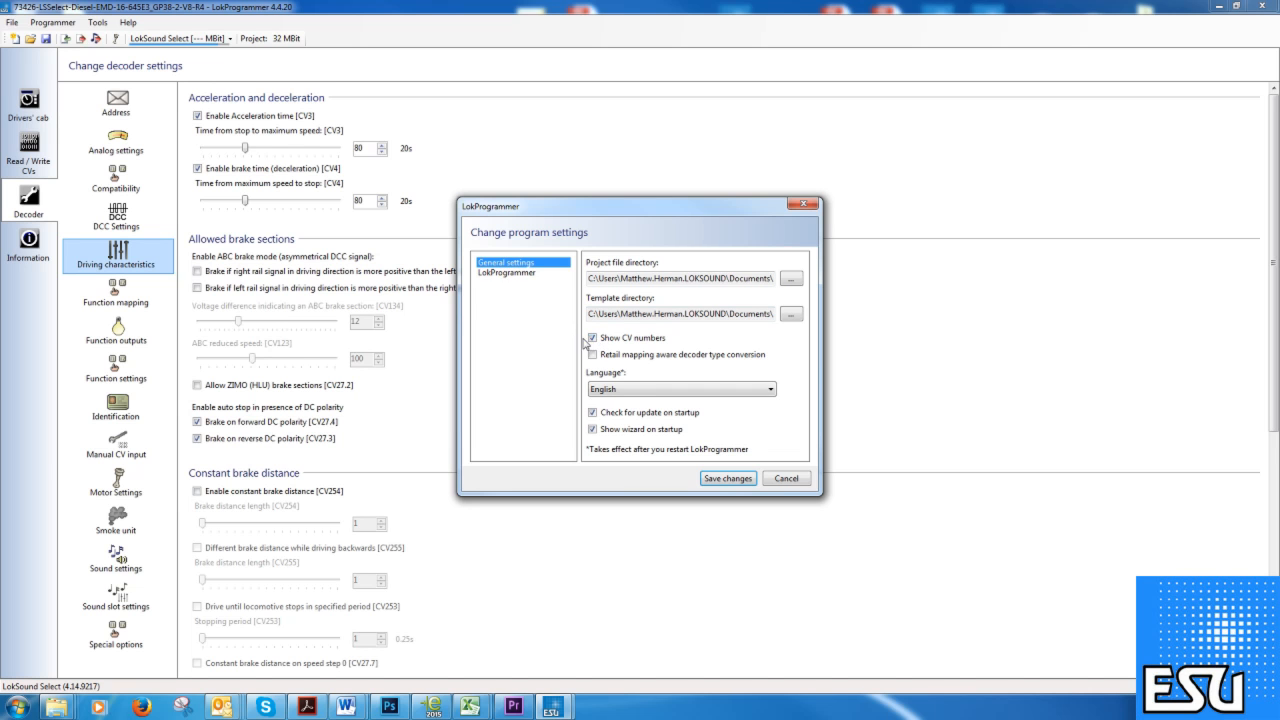
left_click(729, 479)
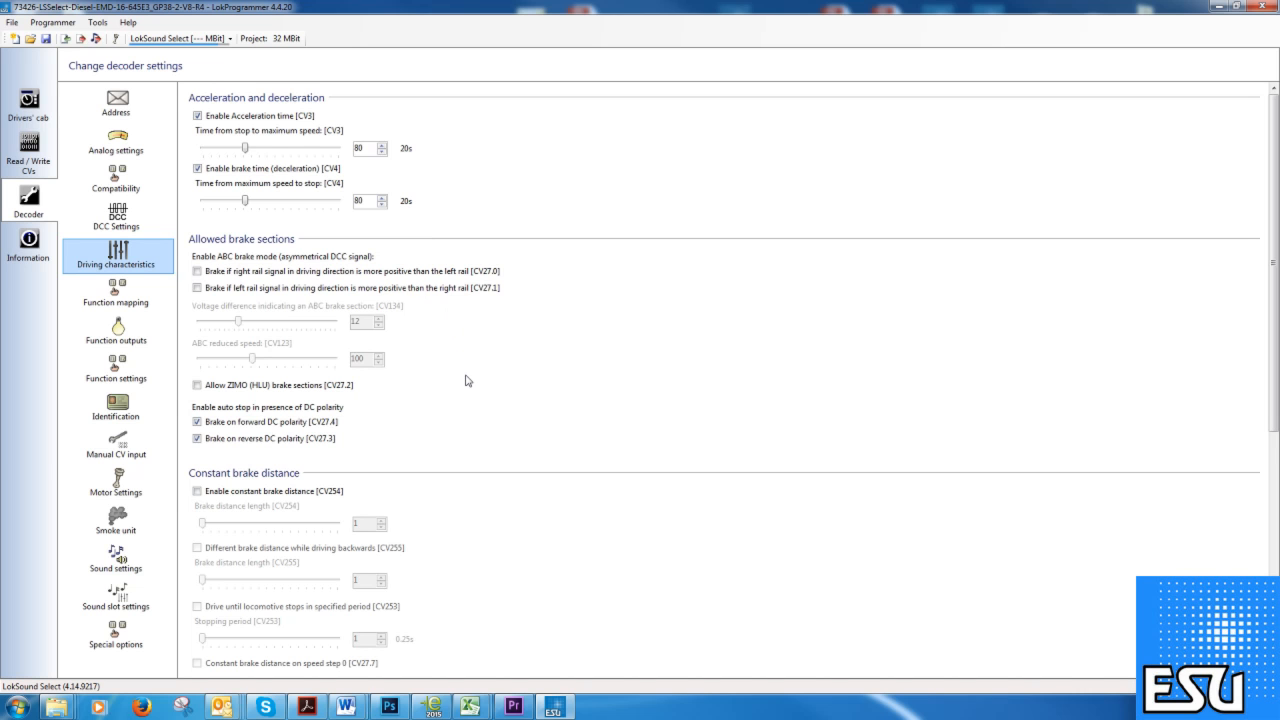
Scroll the Driving characteristics page down to the Reverse mode, Trimming and Power Pack sections.
left_click_drag(1270, 337, 1255, 506)
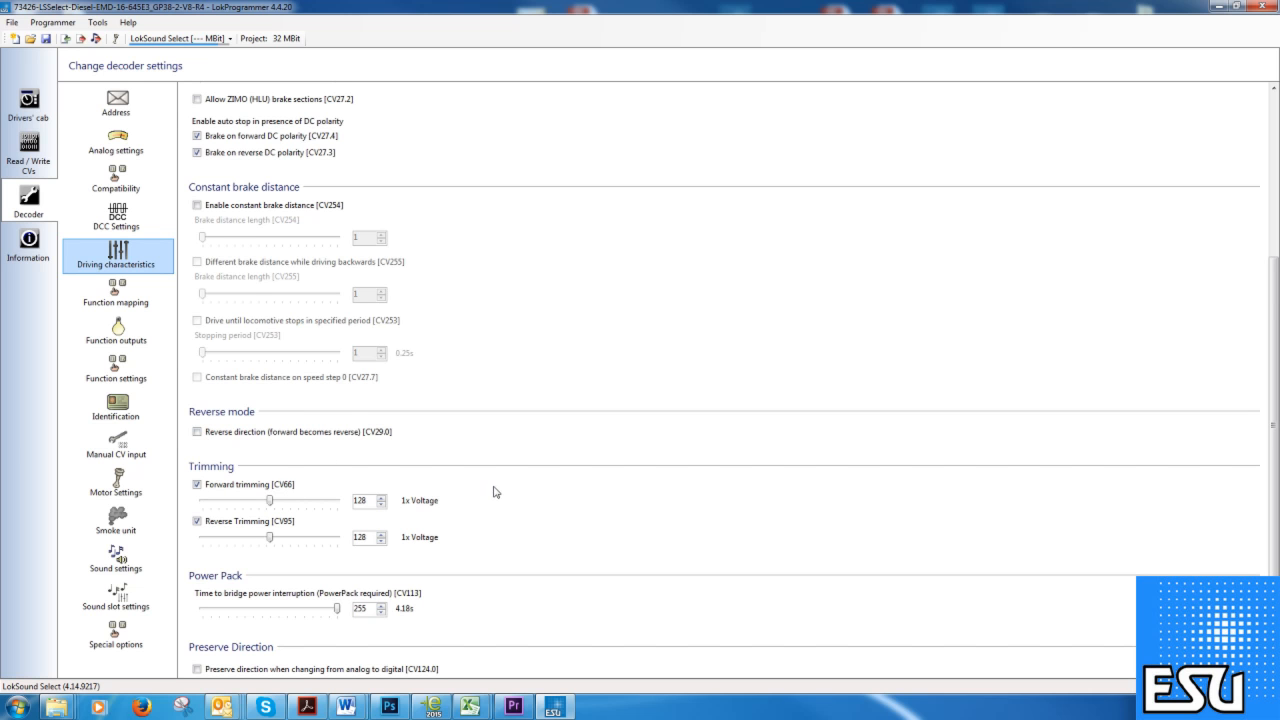
Scroll down to the Preserve Direction [CV124.0] and power-interruption bridge time [CV113] settings.
scroll(494, 496, "down", 1)
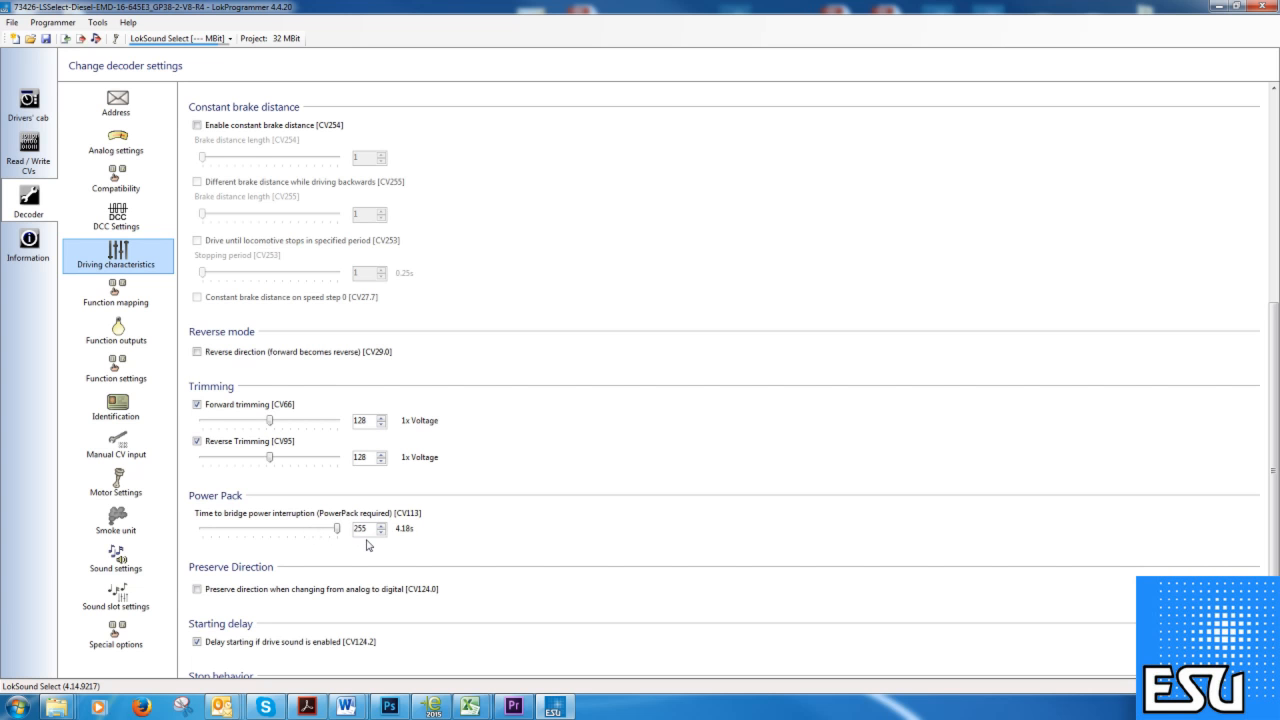
scroll(487, 531, "down", 1)
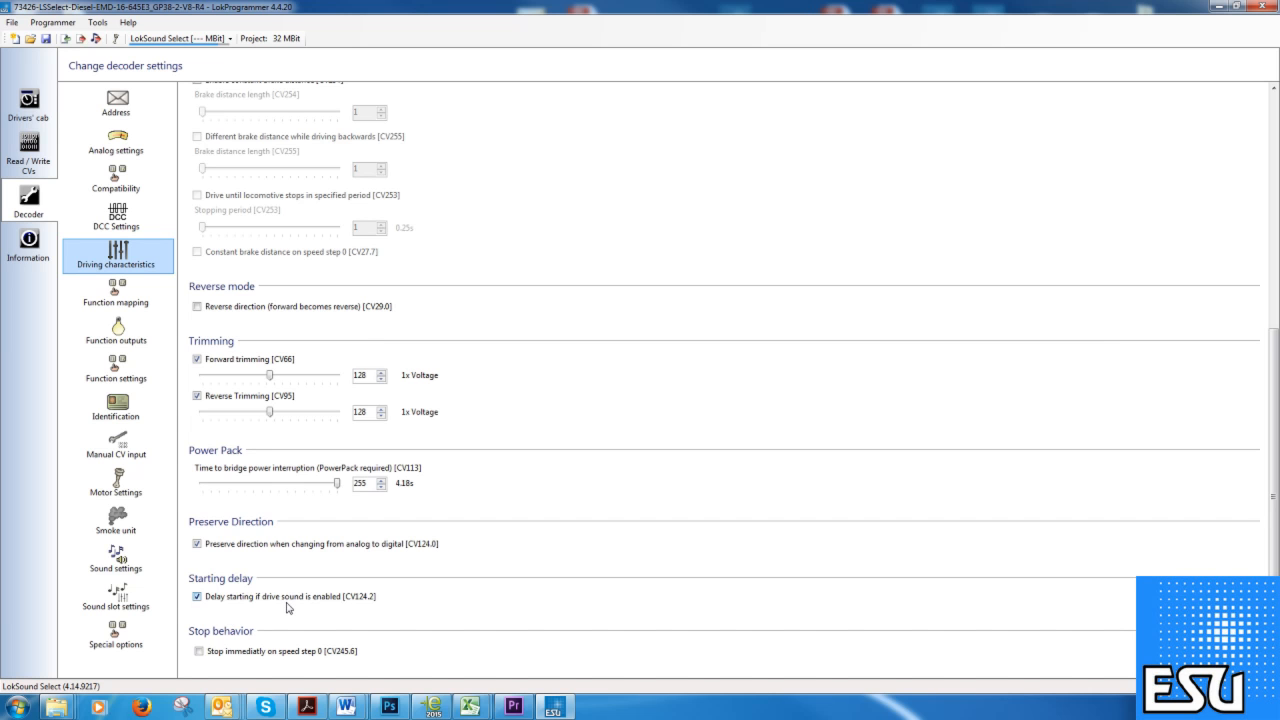
Show the Function mapping table, then the Function outputs physical output configuration for Headlight Front.
left_click(158, 299)
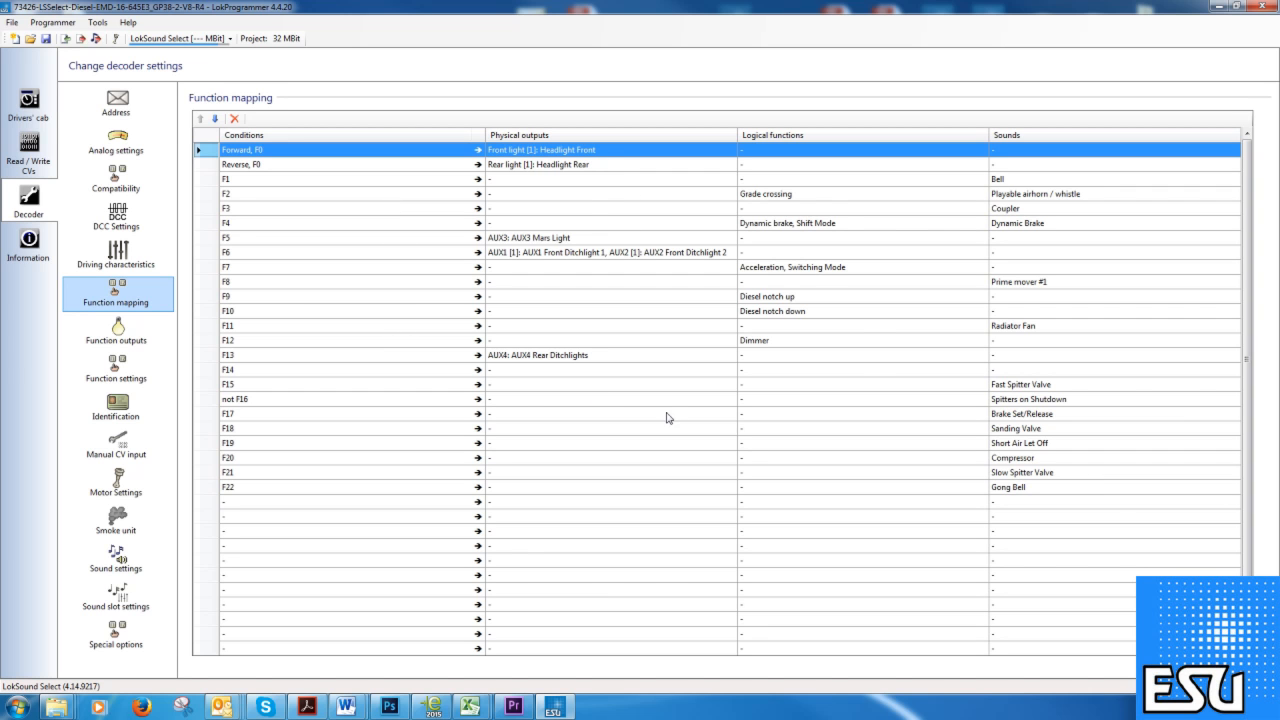
left_click(141, 334)
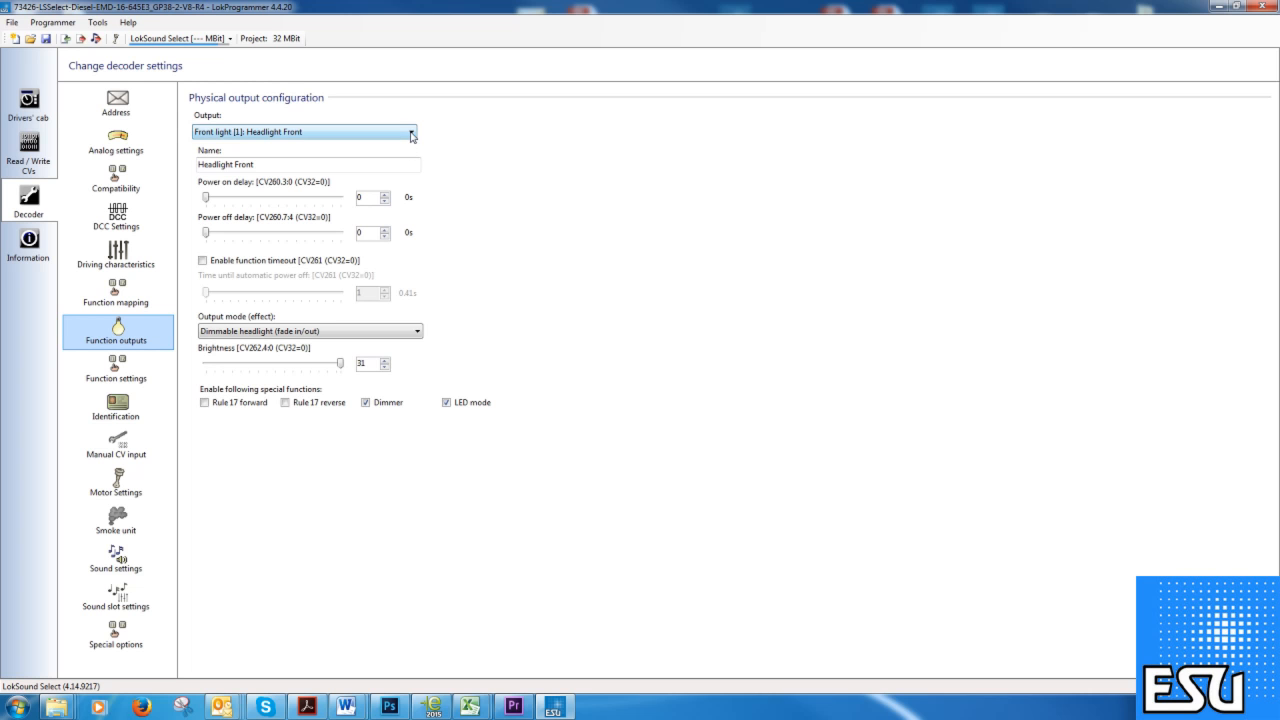
left_click(408, 134)
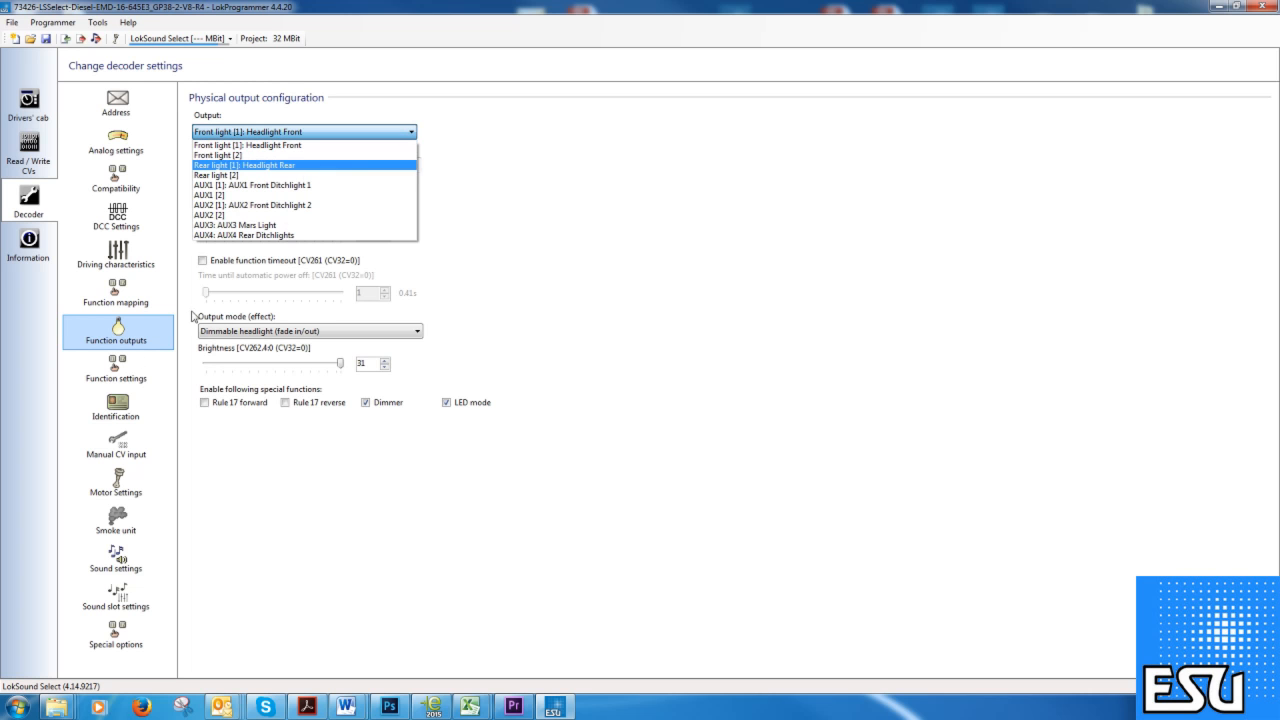
left_click(125, 300)
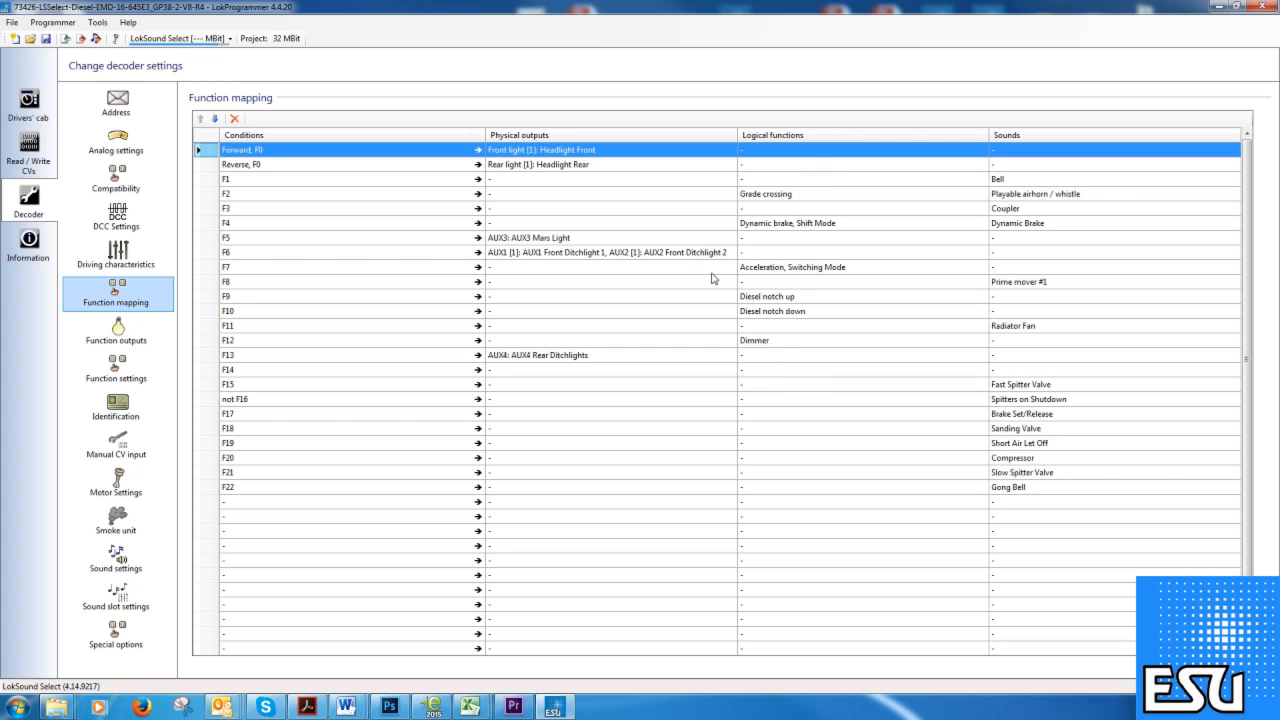
left_click(128, 340)
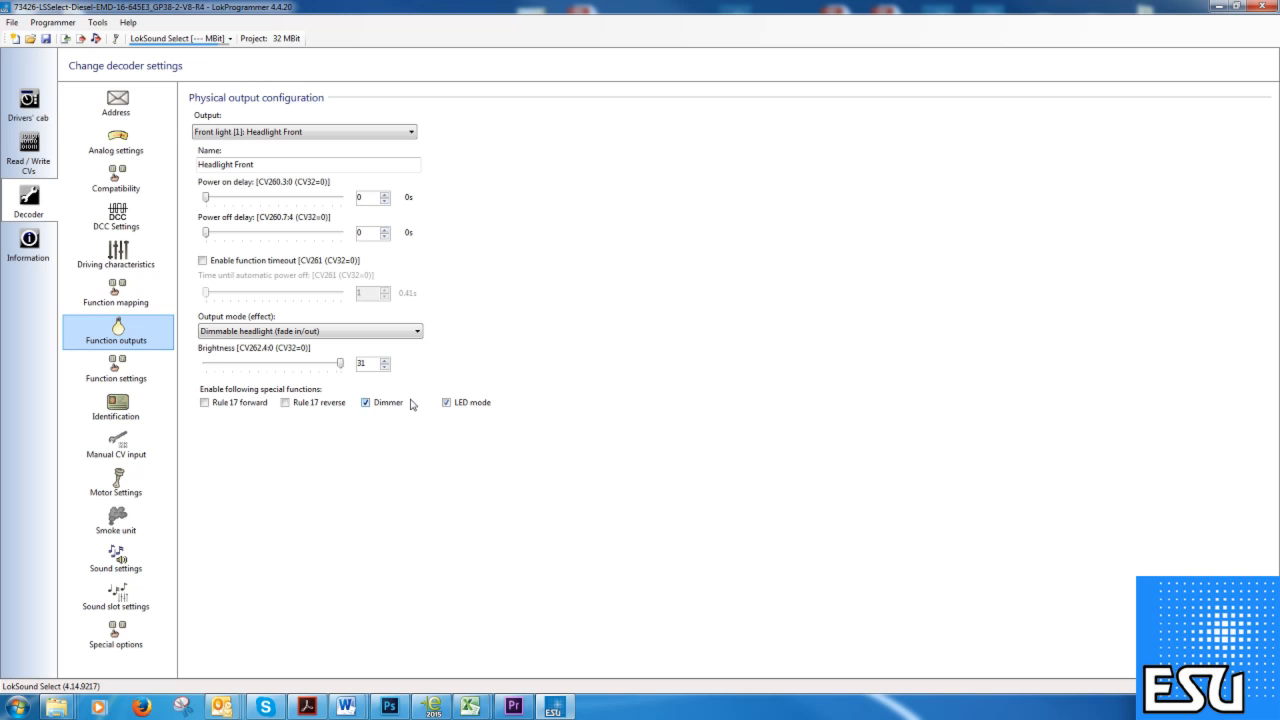
Open Function settings, then Identification with User ID #1 [CV105] and #2 [CV106] at 0.
left_click(153, 373)
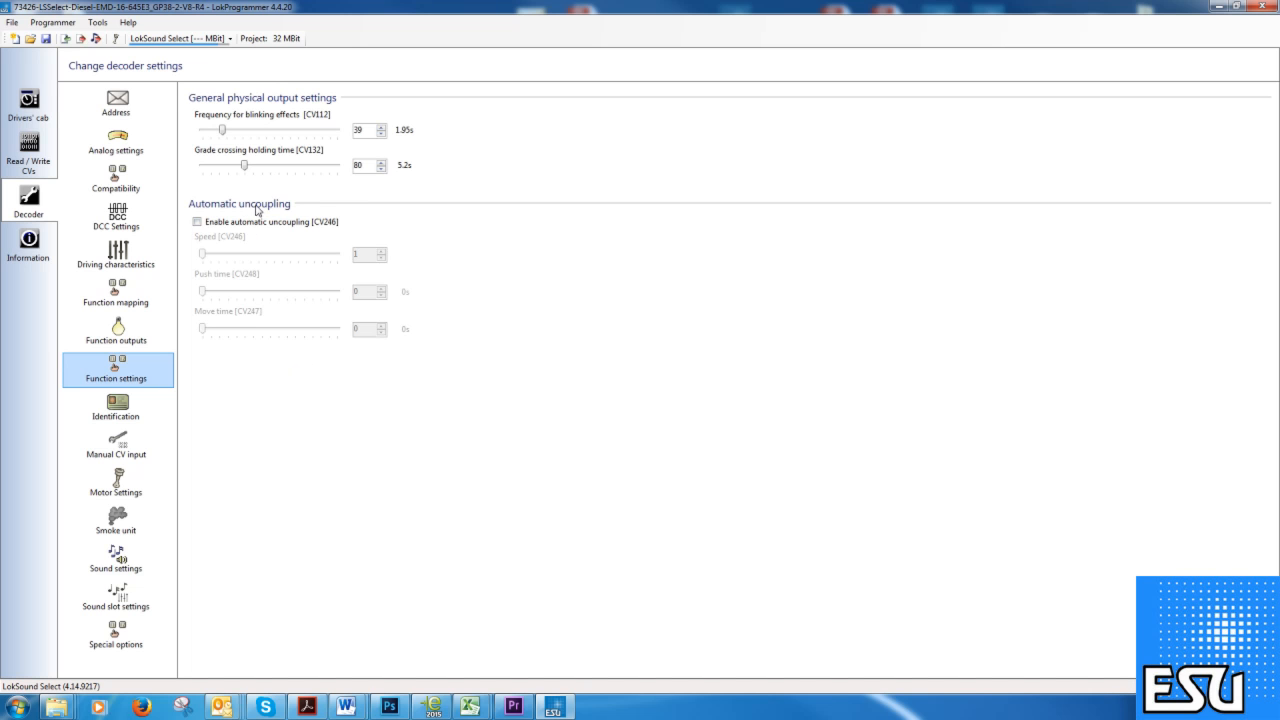
left_click(141, 416)
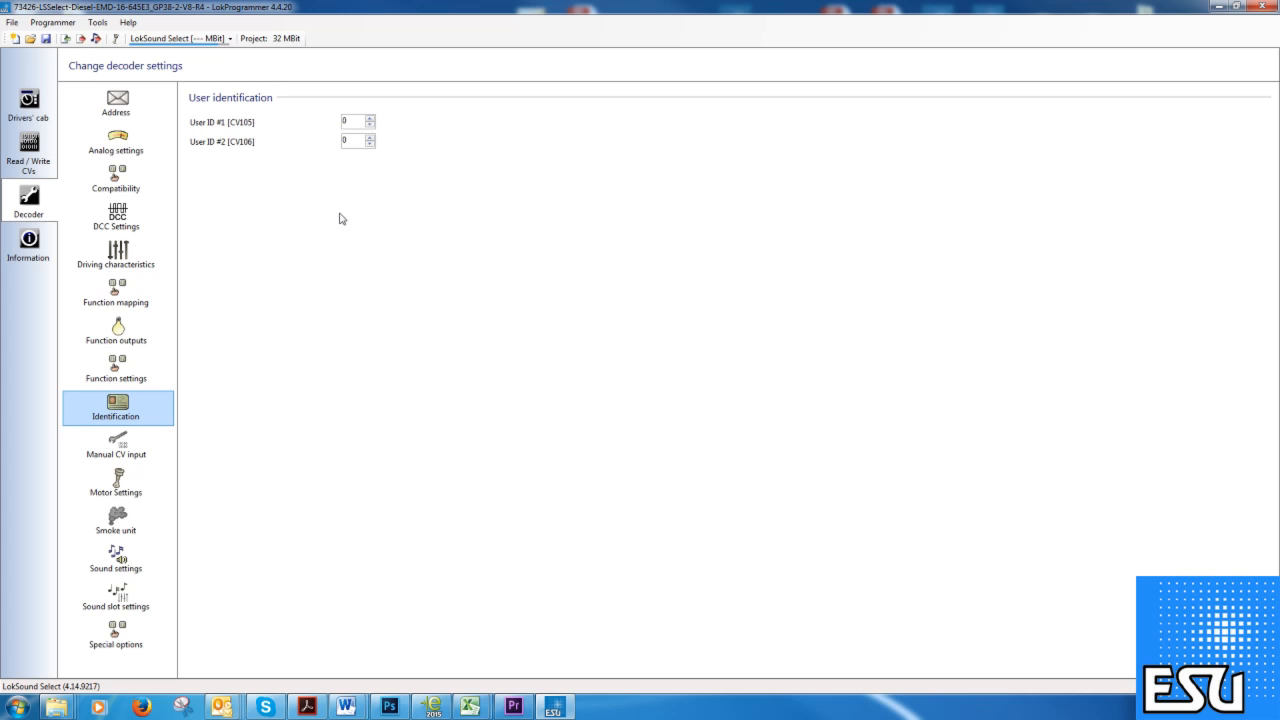
left_click(158, 446)
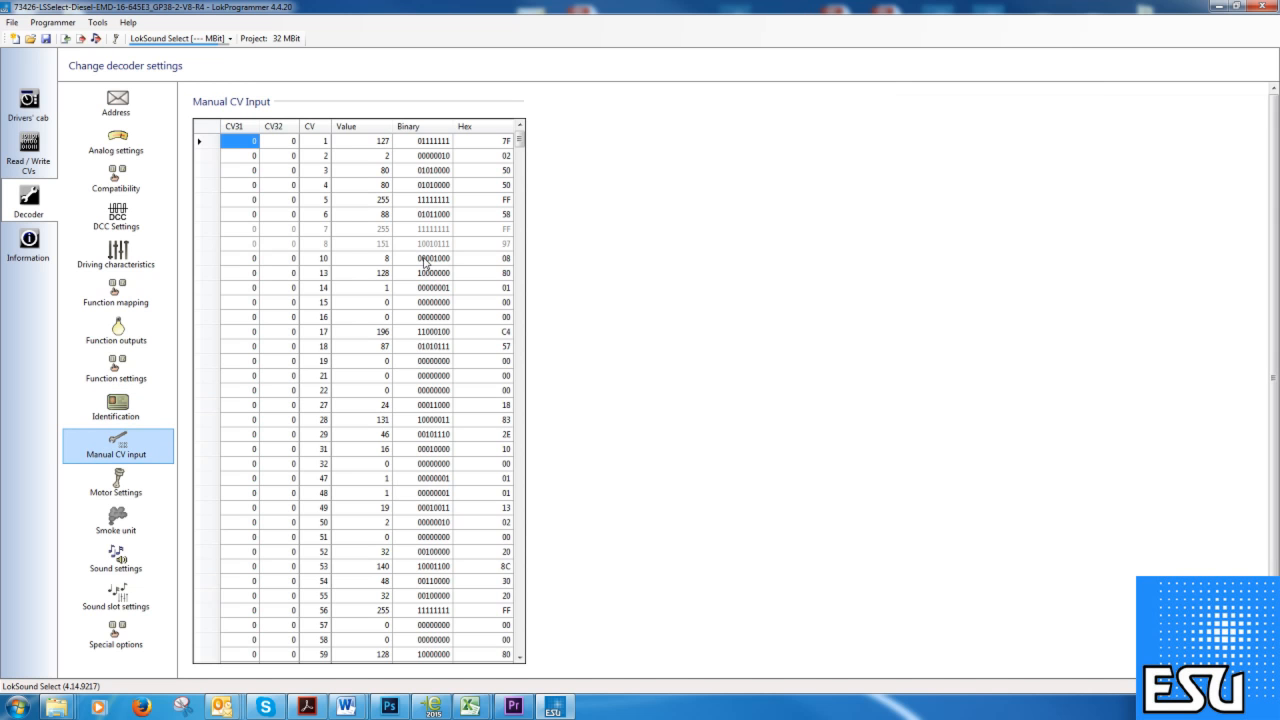
mouse_move(521, 145)
left_mouse_down()
mouse_move(495, 489)
mouse_move(516, 648)
mouse_move(532, 465)
mouse_move(531, 140)
left_mouse_up()
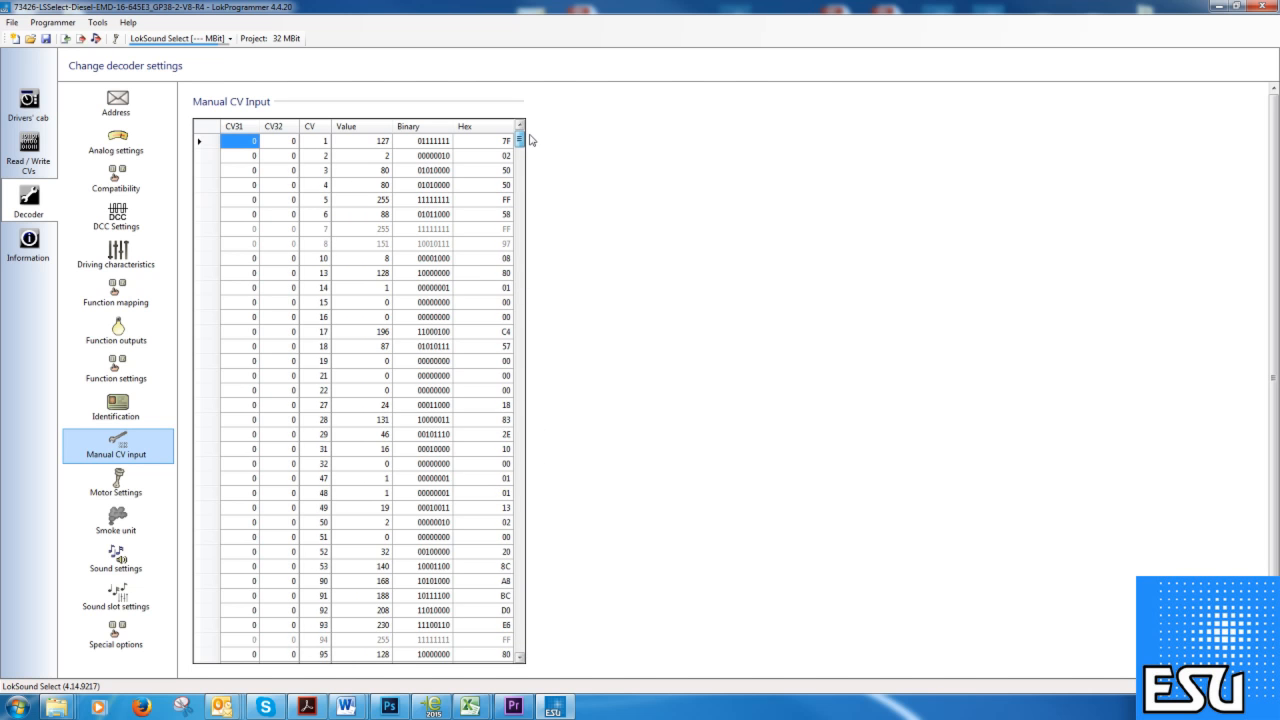
left_click(383, 141)
left_click(381, 141)
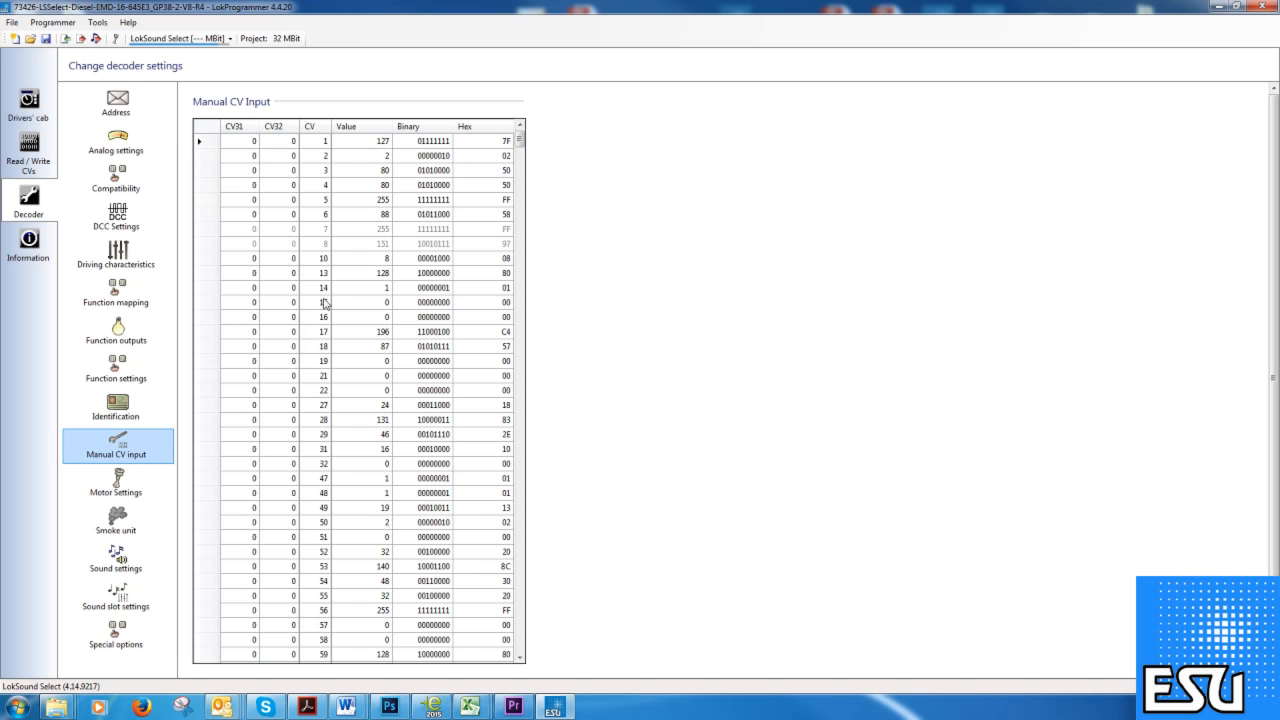
left_click(133, 488)
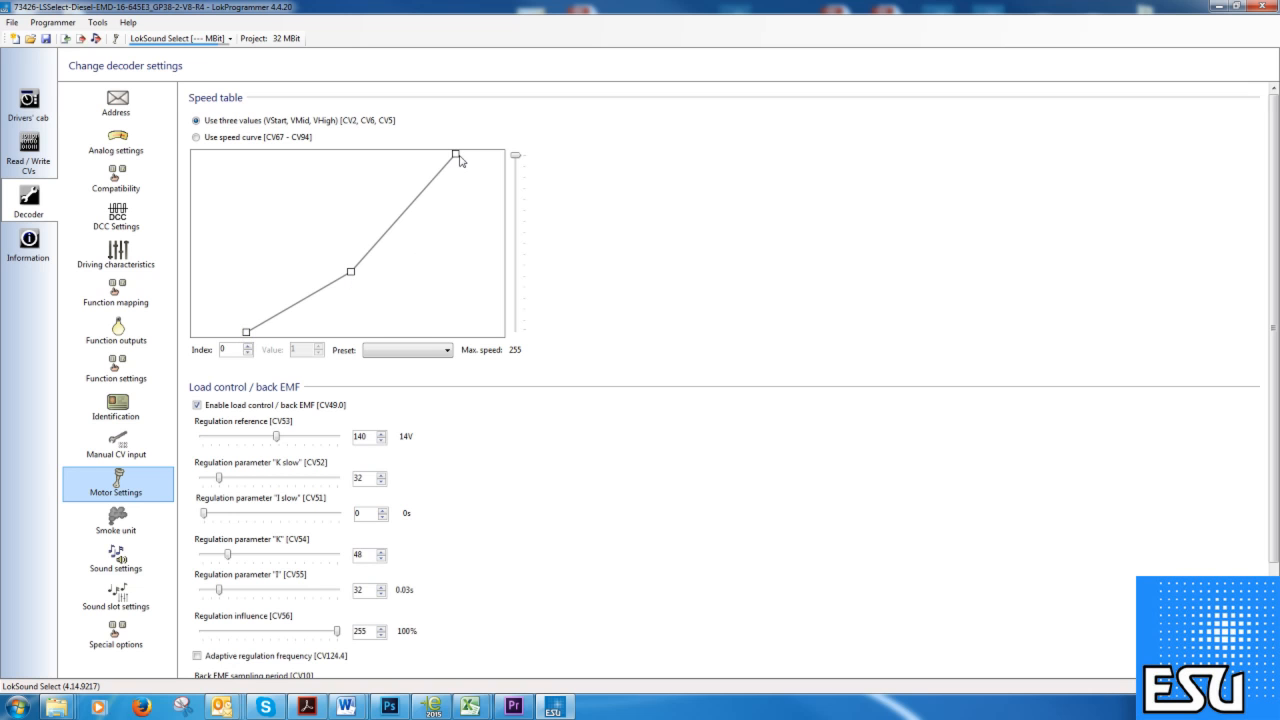
left_click_drag(458, 162, 452, 250)
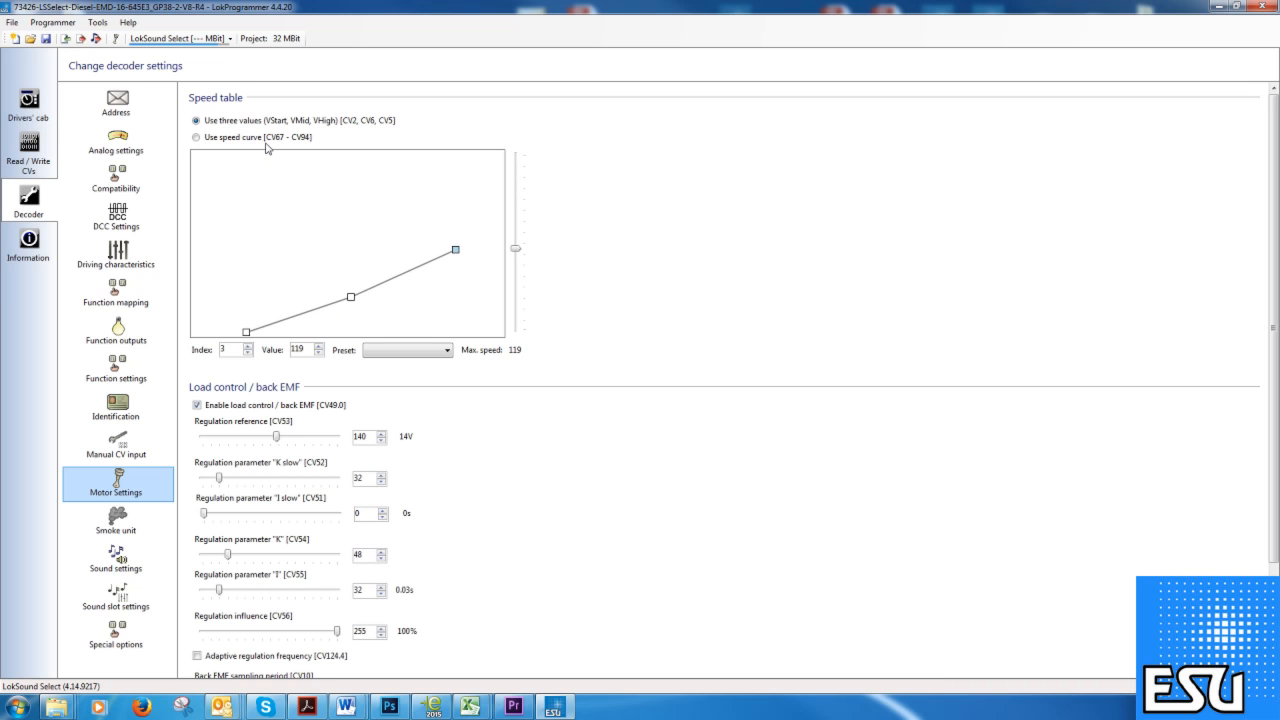
left_click(213, 143)
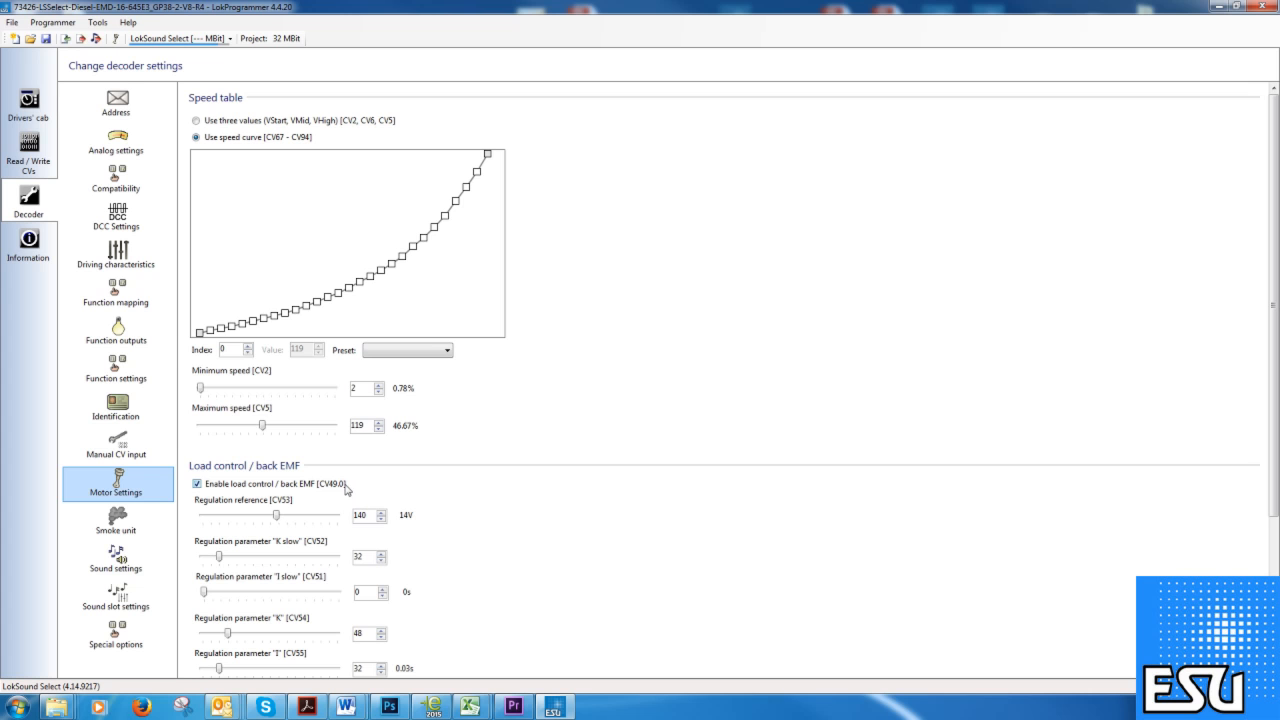
scroll(337, 489, "down", 3)
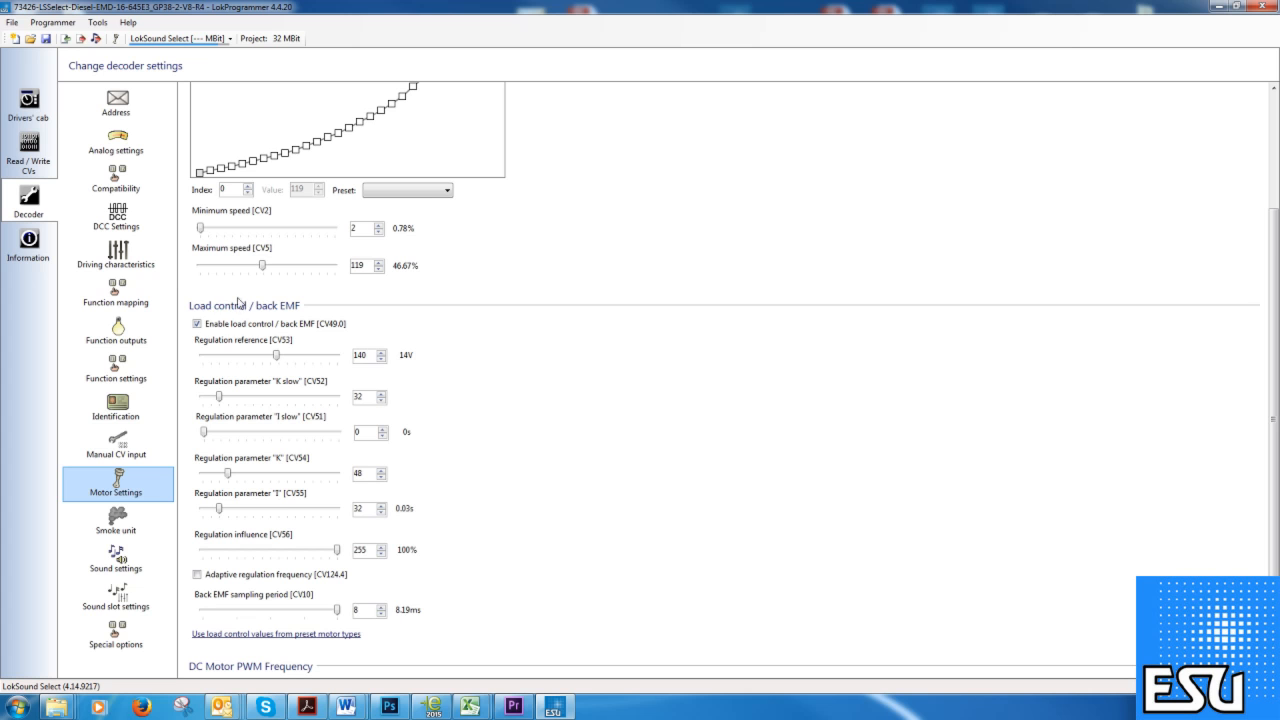
scroll(406, 378, "down", 1)
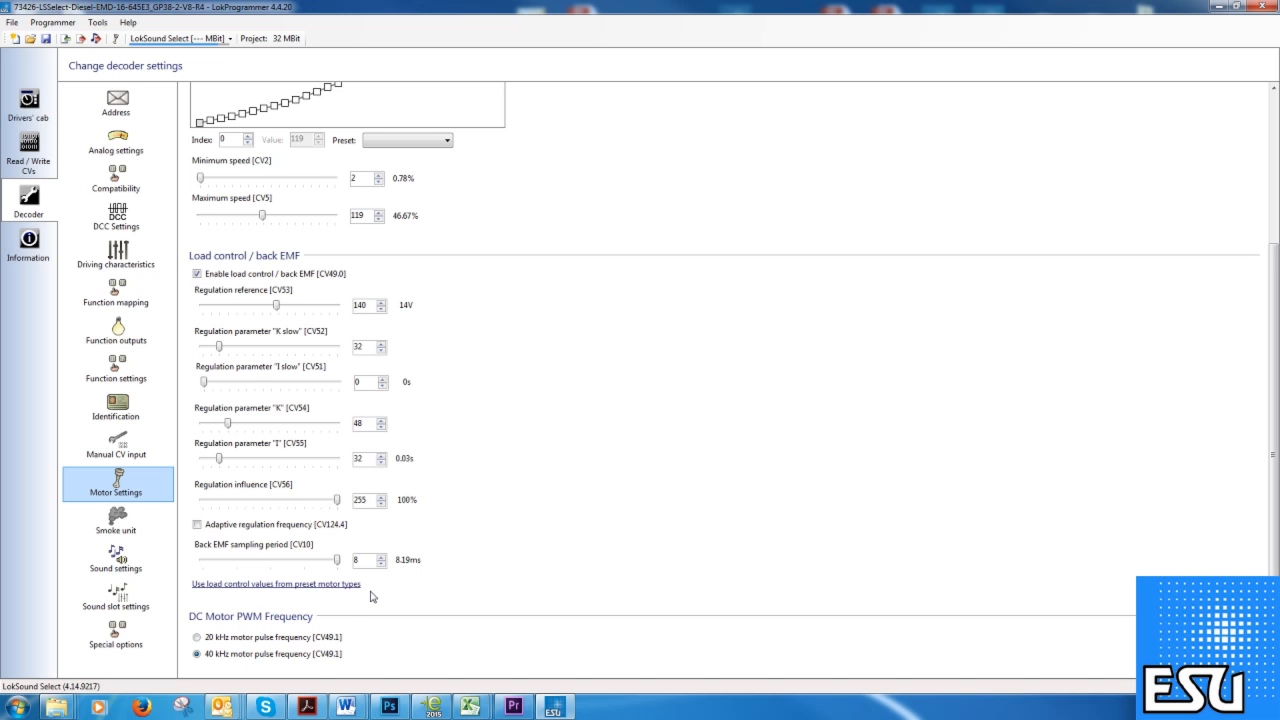
left_click(142, 524)
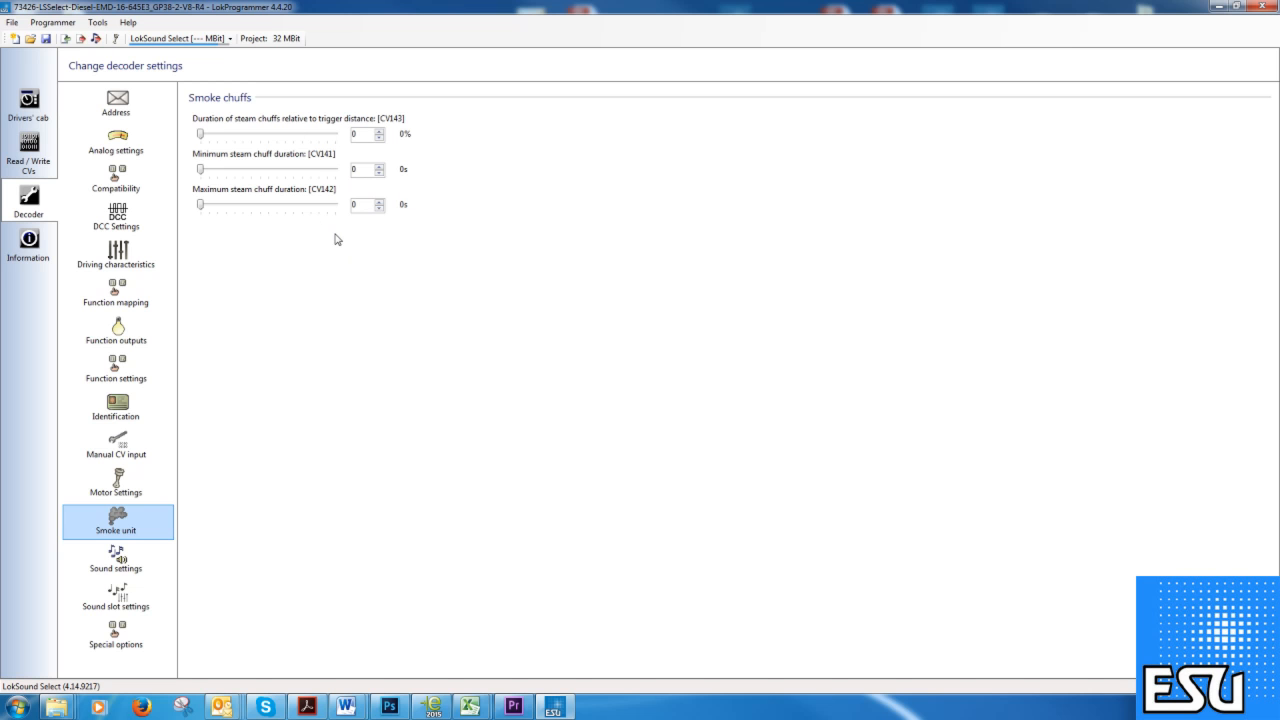
Show the Sound settings page: sound configuration 1, external chuff sensor, master volume 192 (150%).
left_click(132, 561)
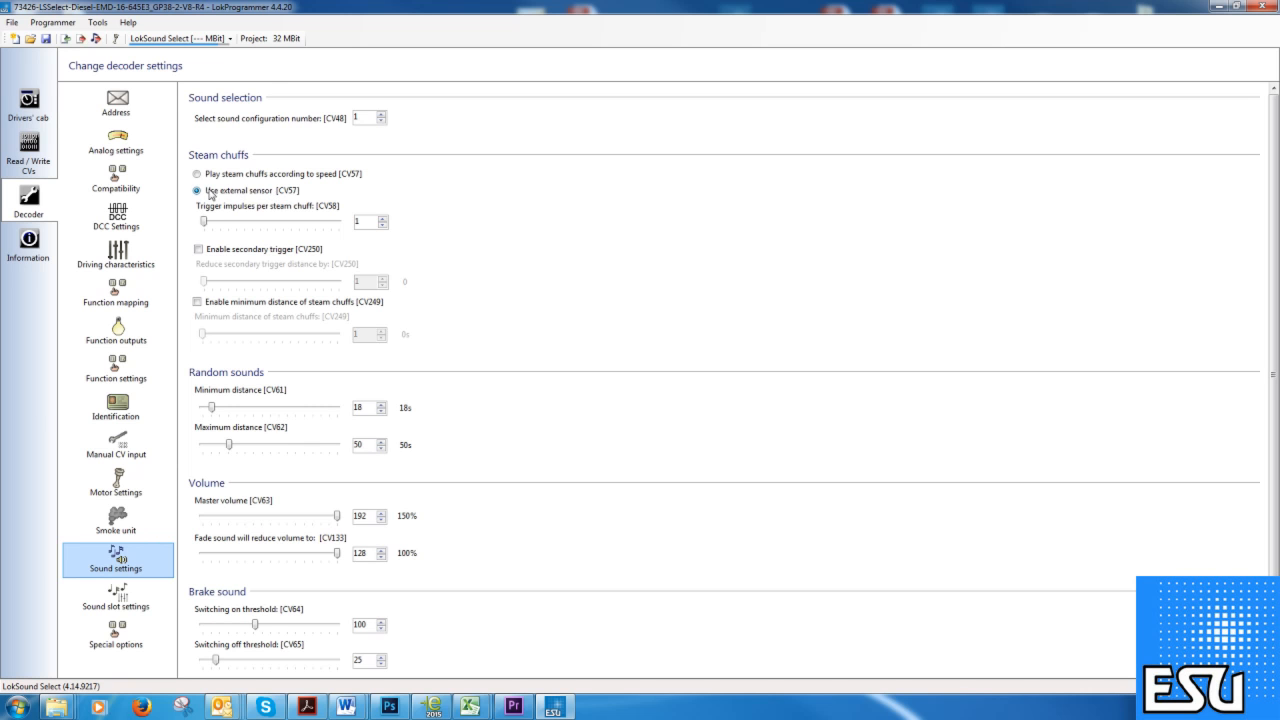
Make steam chuffs play according to speed [CV57], keeping the Fade sound volume at 128.
left_click(197, 175)
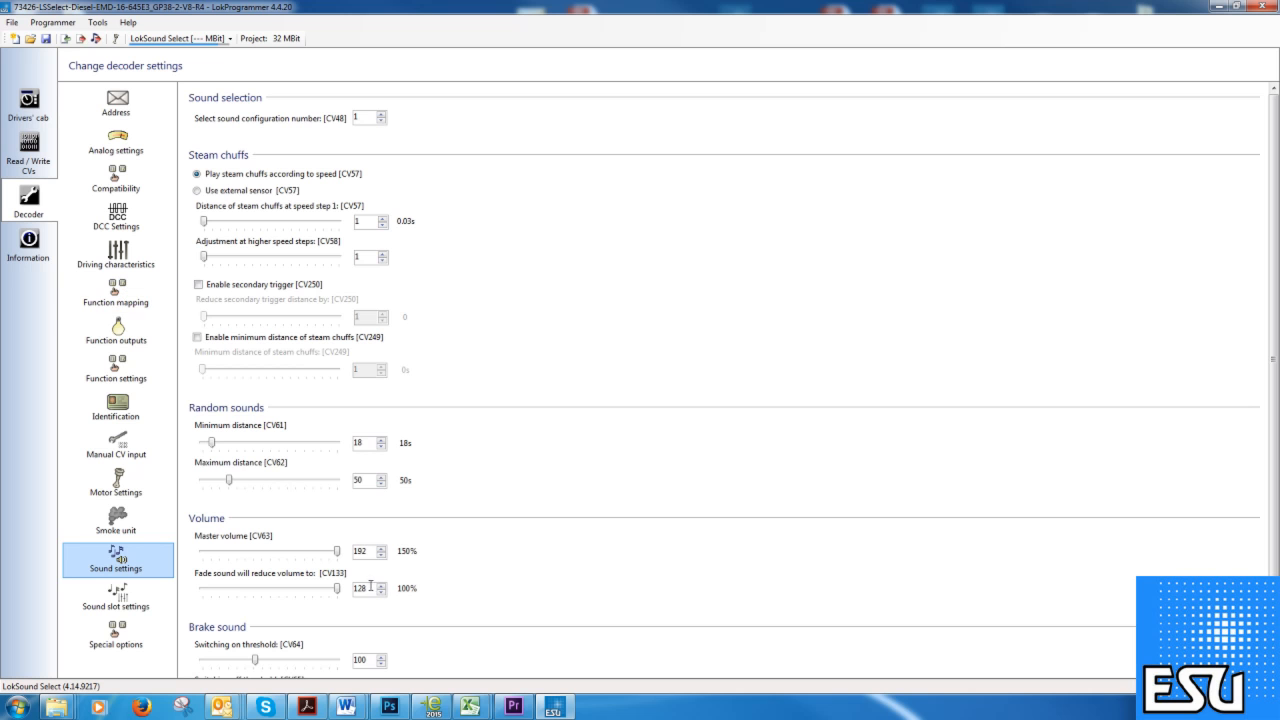
left_click(313, 602)
left_click(348, 592)
scroll(1275, 425, "down", 2)
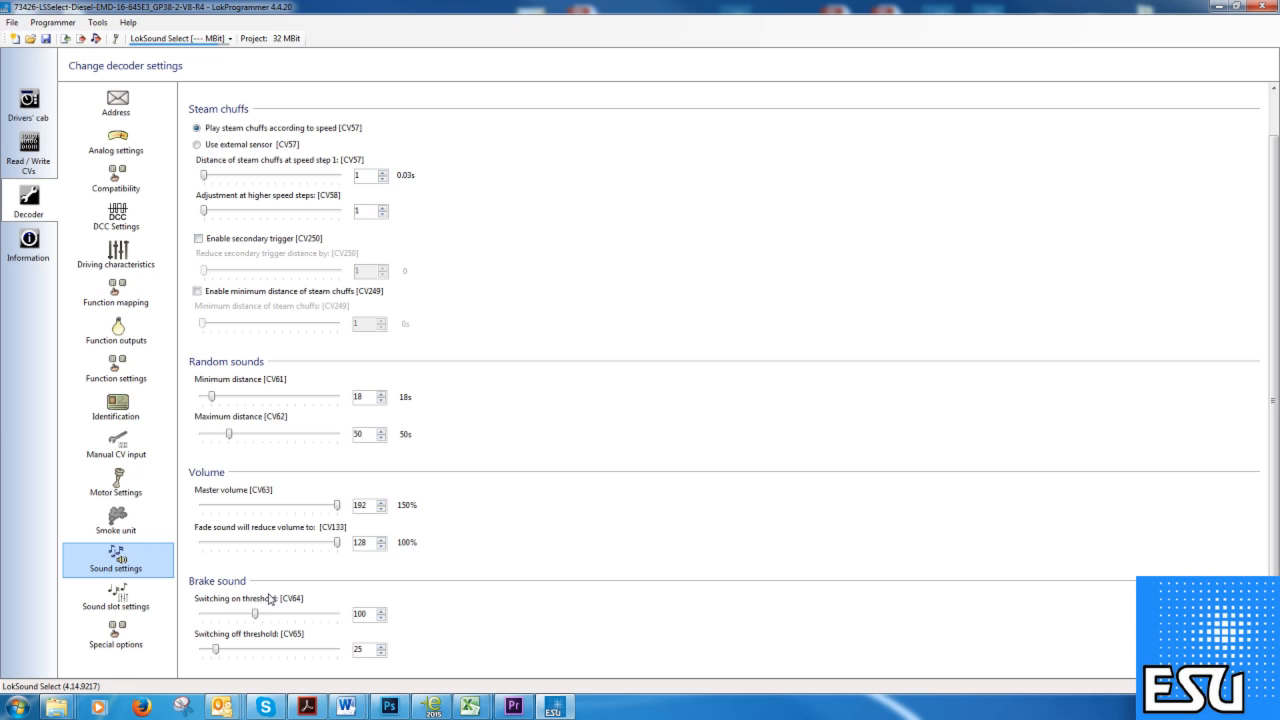
scroll(207, 652, "down", 1)
On the Sound slot page, set the Playable airhorn / whistle slot's sound speeds to 128.
left_click(139, 598)
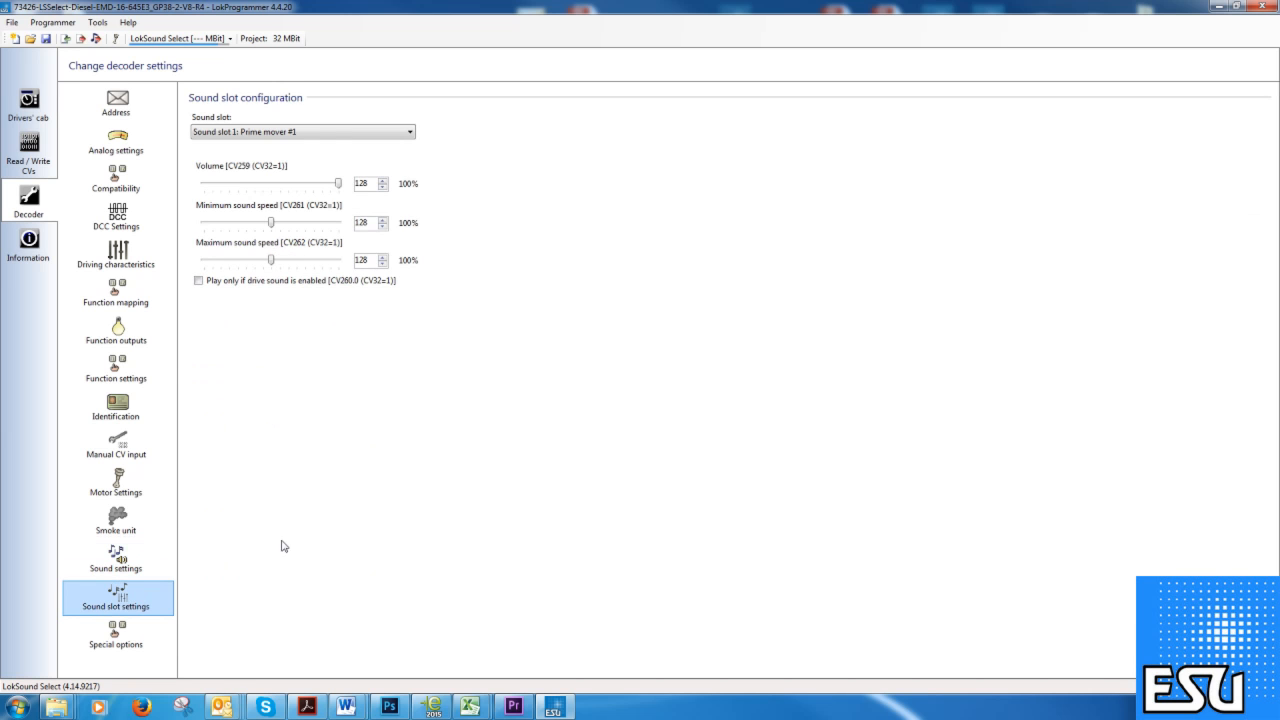
left_click(409, 134)
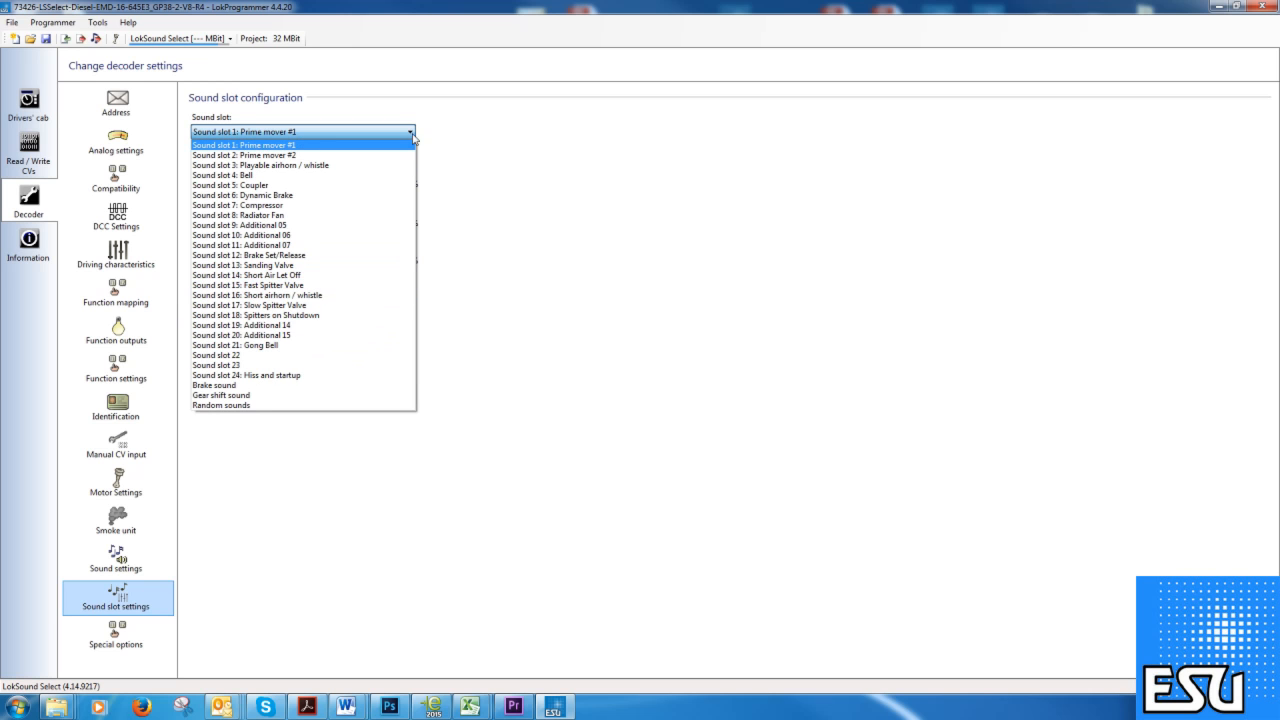
left_click(266, 167)
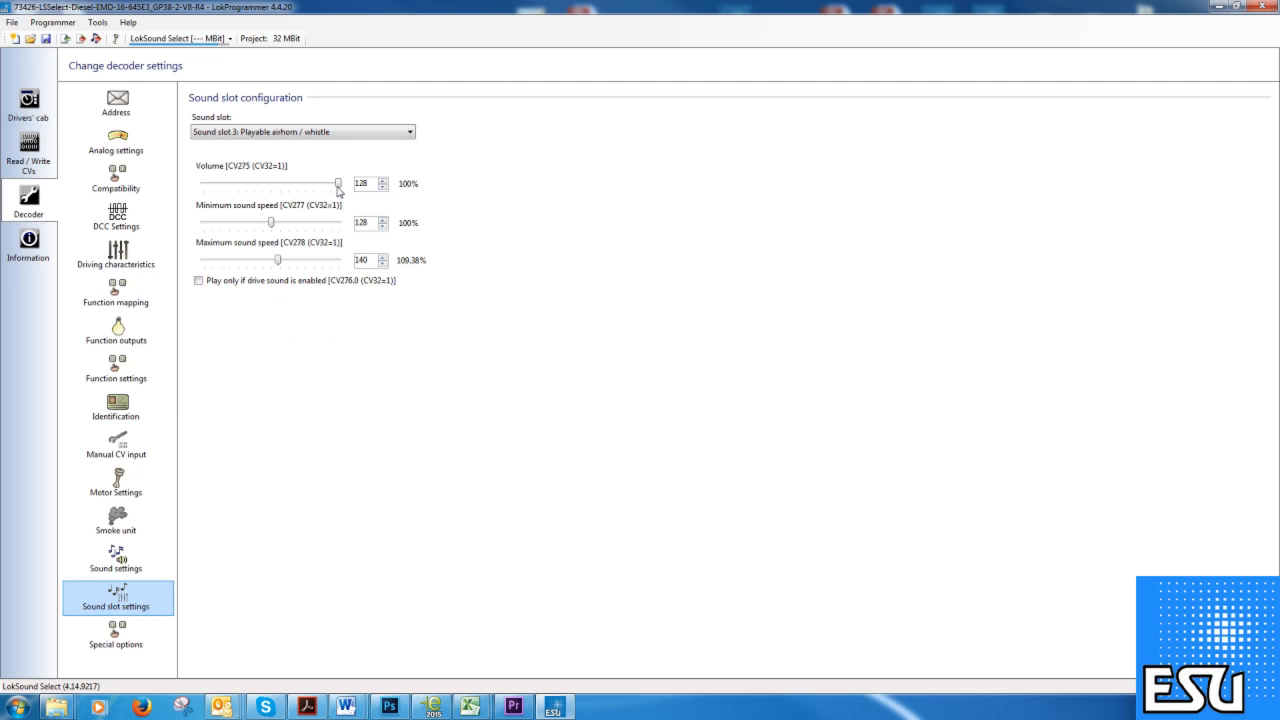
mouse_move(340, 189)
left_mouse_down()
mouse_move(283, 188)
mouse_move(343, 190)
left_mouse_up()
left_click_drag(278, 261, 270, 262)
left_click_drag(270, 224, 271, 224)
Set Prime mover #1's minimum and maximum sound speed [CV261, CV262] to 130.
left_click(410, 134)
left_click(356, 152)
left_click_drag(271, 222, 268, 264)
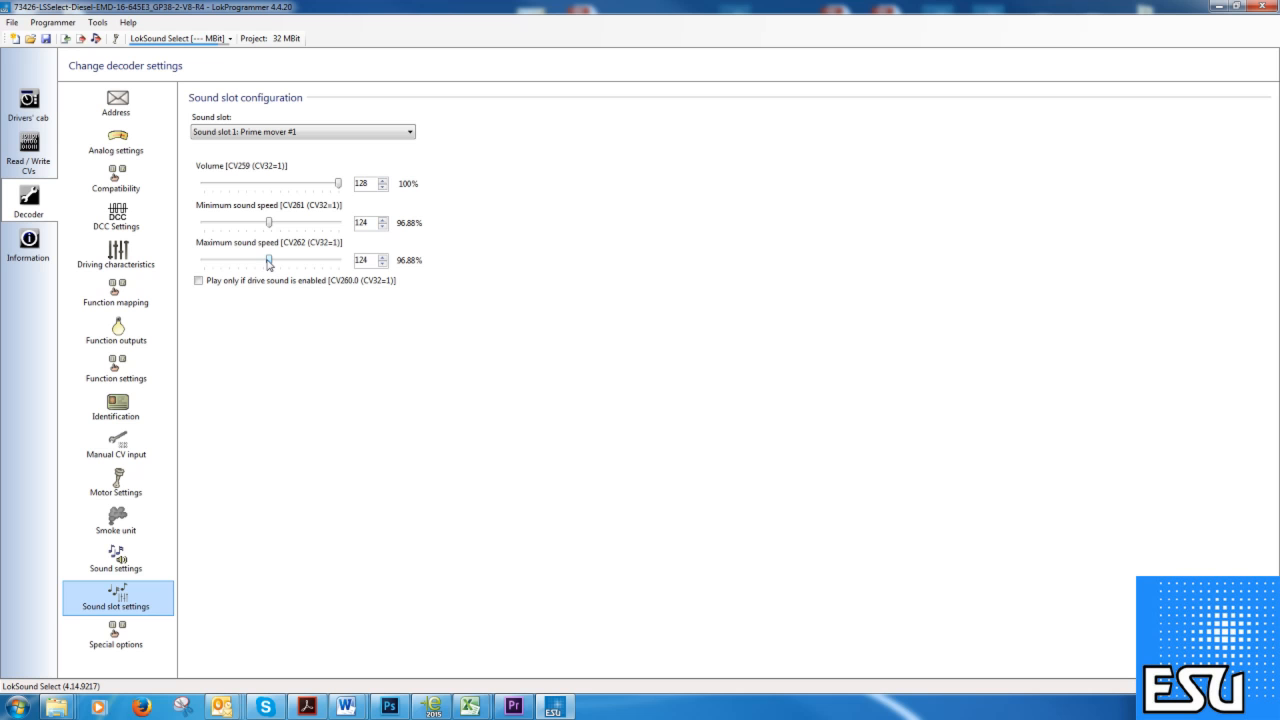
left_click_drag(271, 226, 275, 228)
Review the Bell and Compressor sound slots in the Sound slot list.
left_click(403, 133)
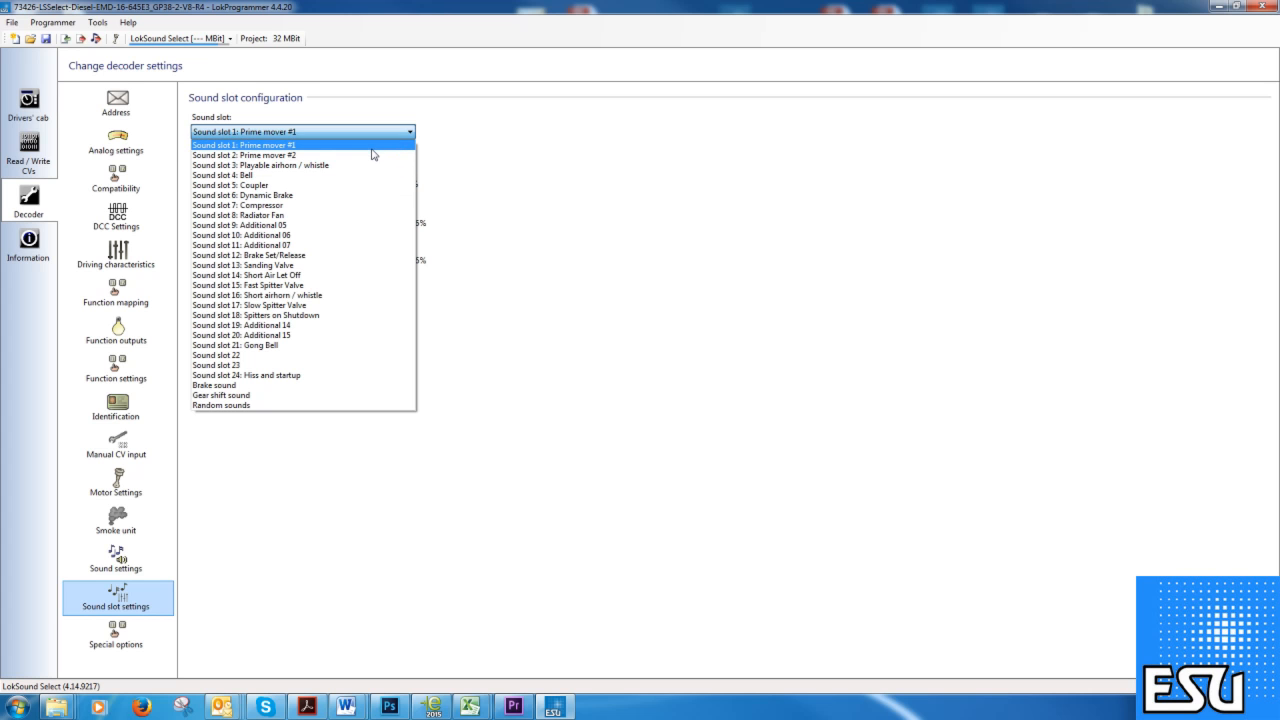
left_click(438, 142)
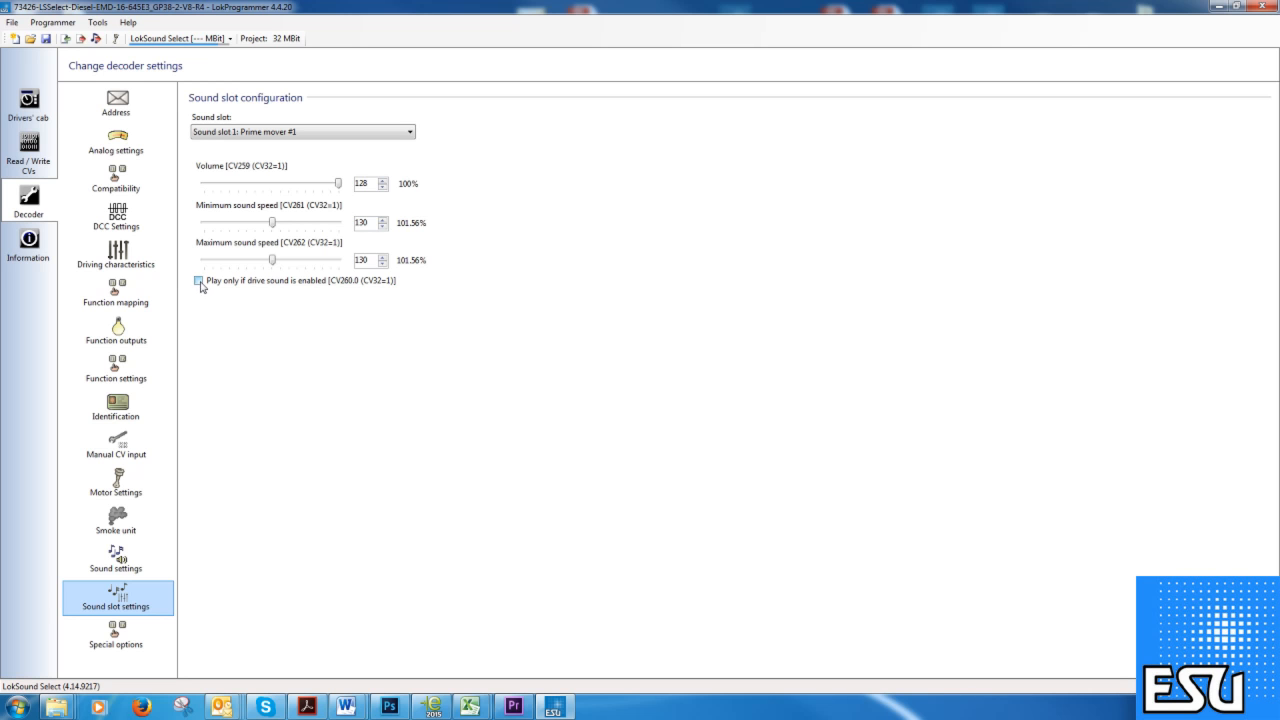
left_click(405, 134)
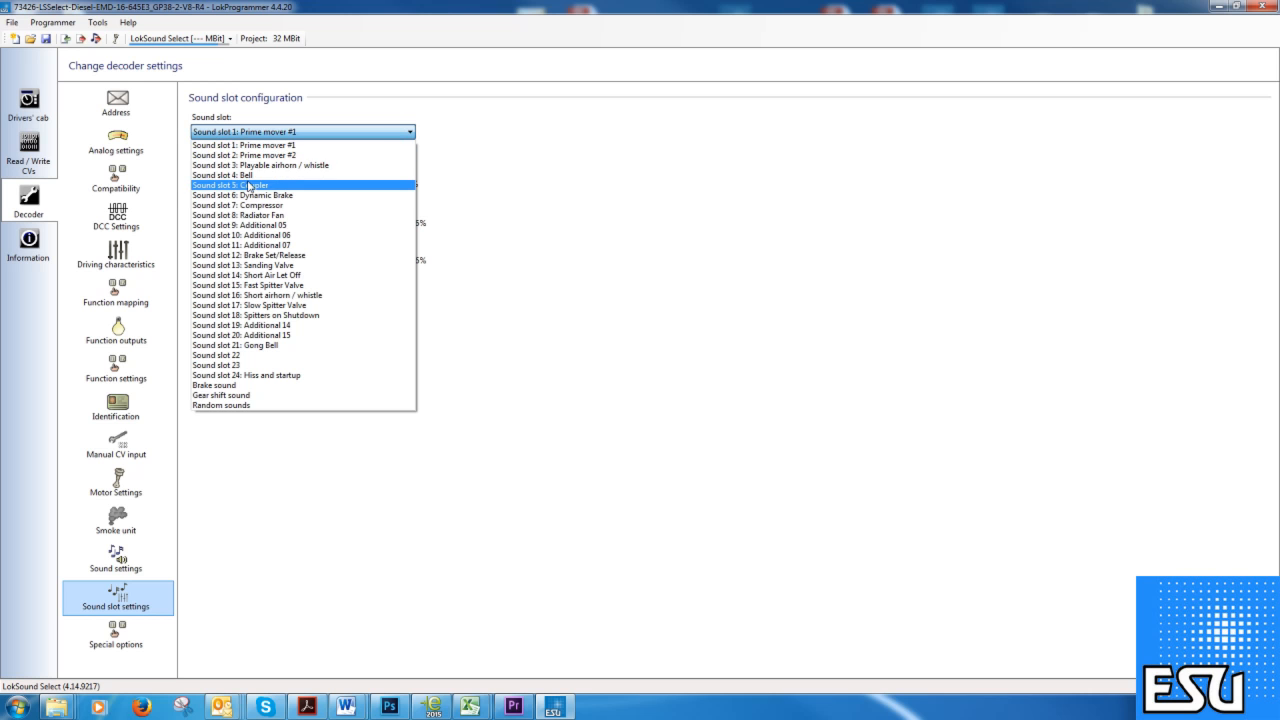
left_click(247, 176)
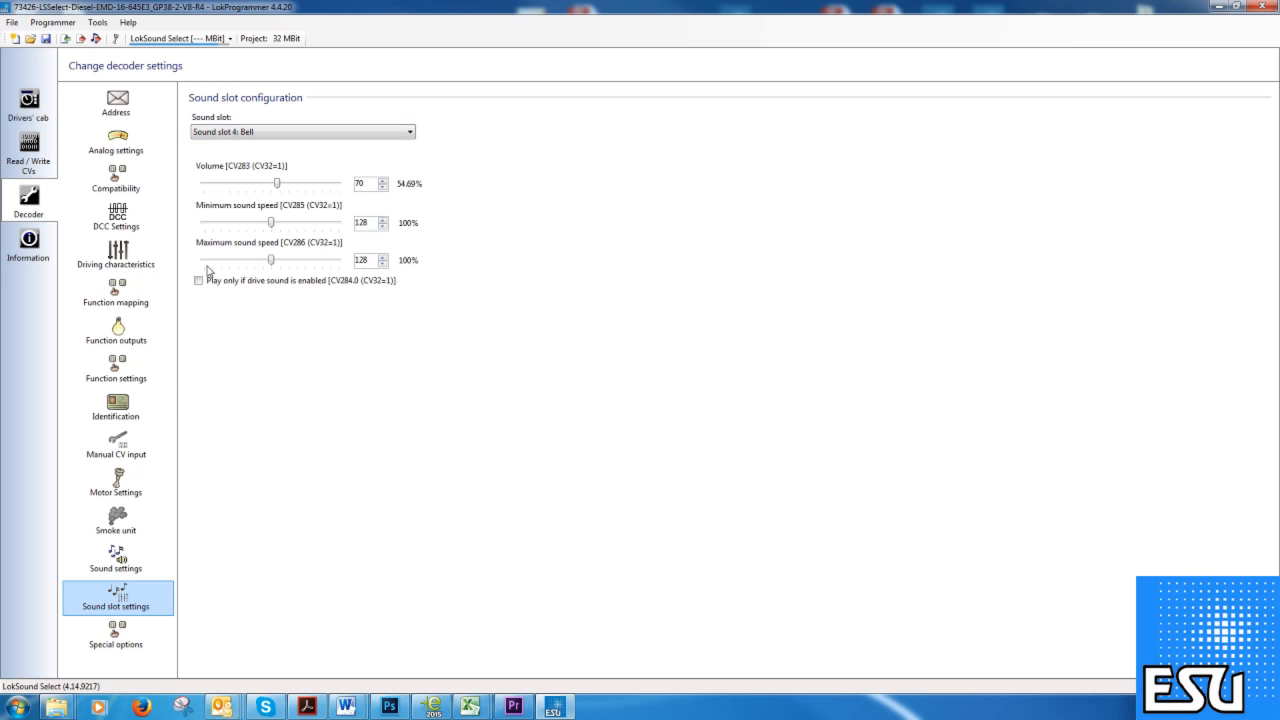
left_click(409, 132)
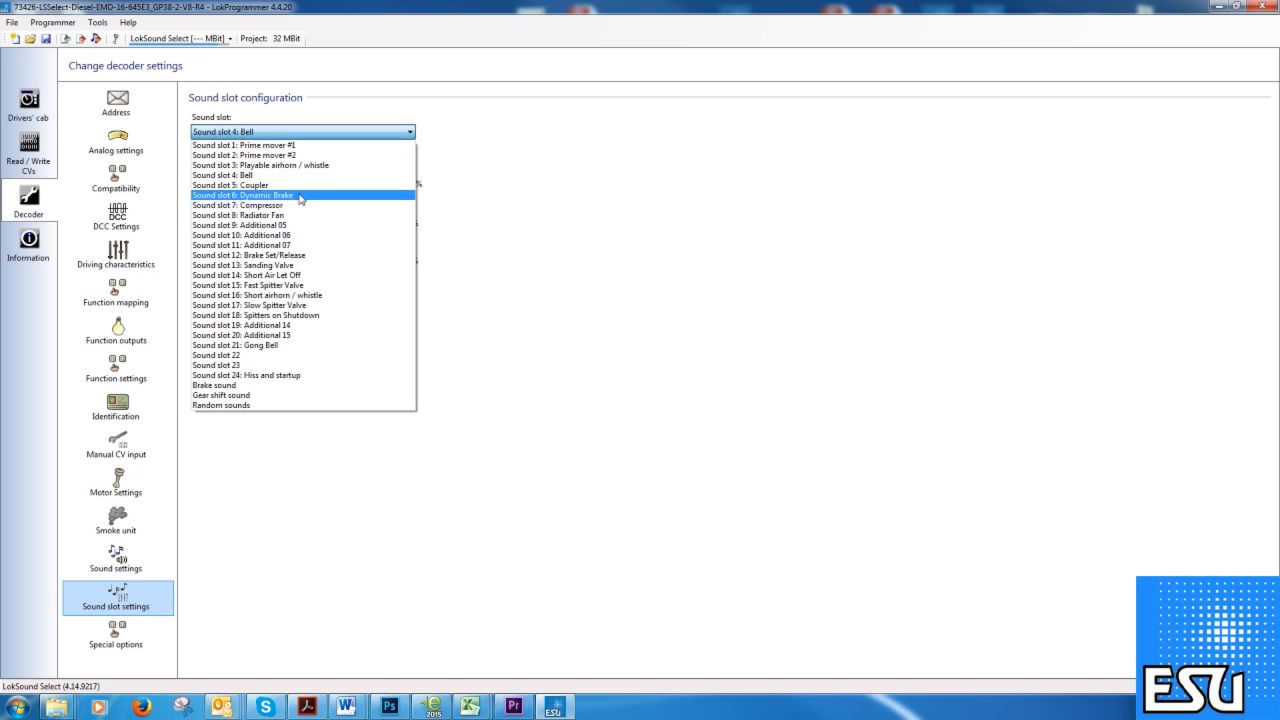
left_click(290, 206)
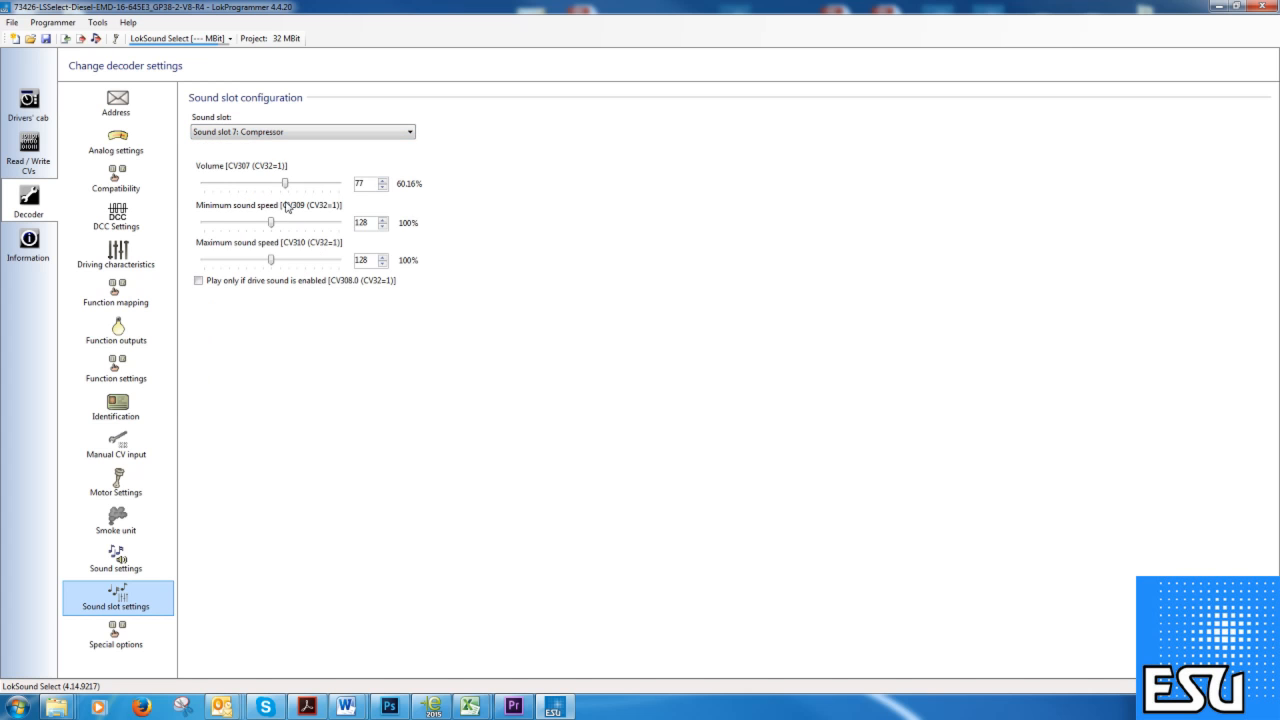
View the Dynamic Brake sound slot, then go to the Special options page.
left_click(322, 134)
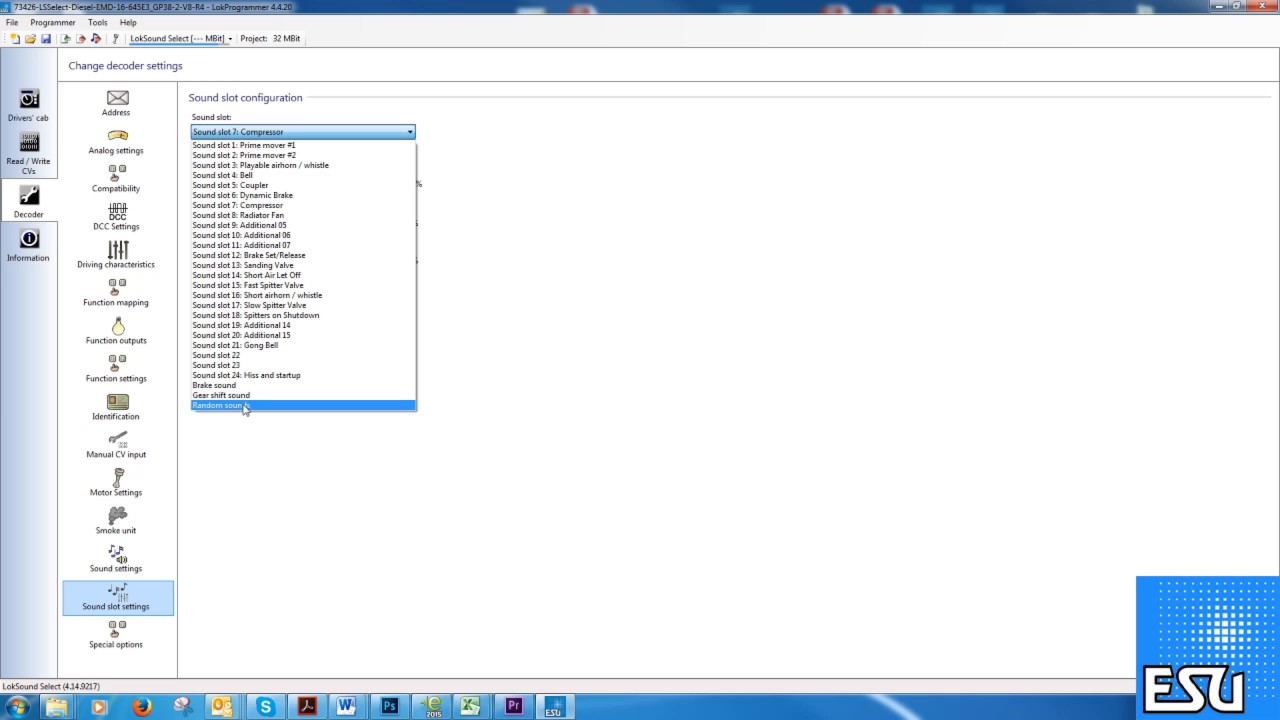
left_click(266, 196)
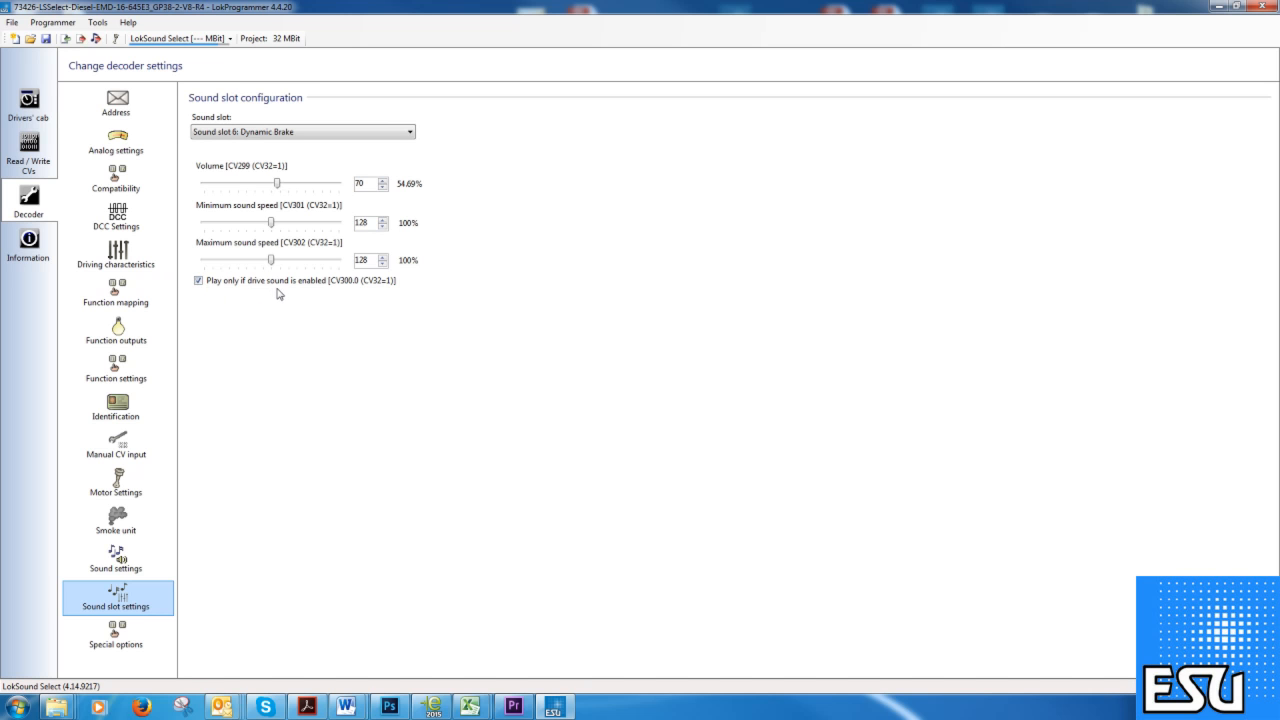
left_click(116, 644)
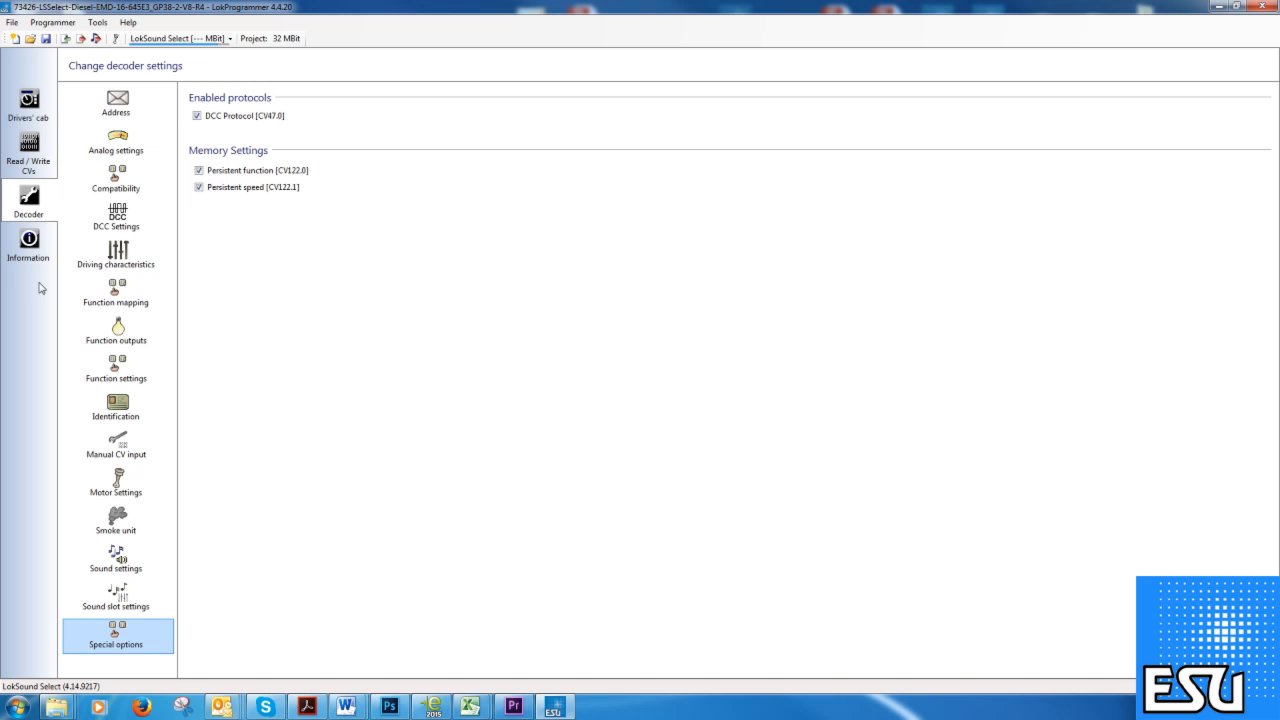
Open recent project 74426-LSV4.0-Diesel-EMD-16-645E3_GP38-2-V2-R2.esux without saving the LokSound Select project.
left_click(12, 22)
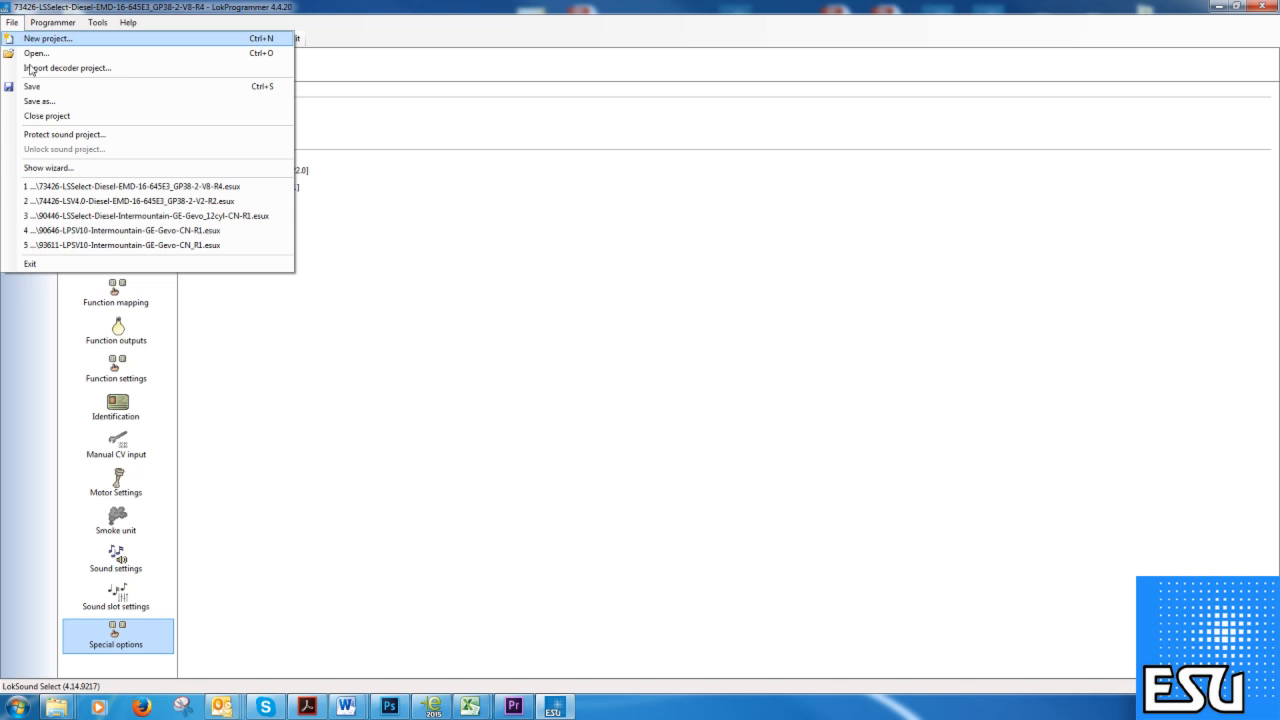
left_click(113, 203)
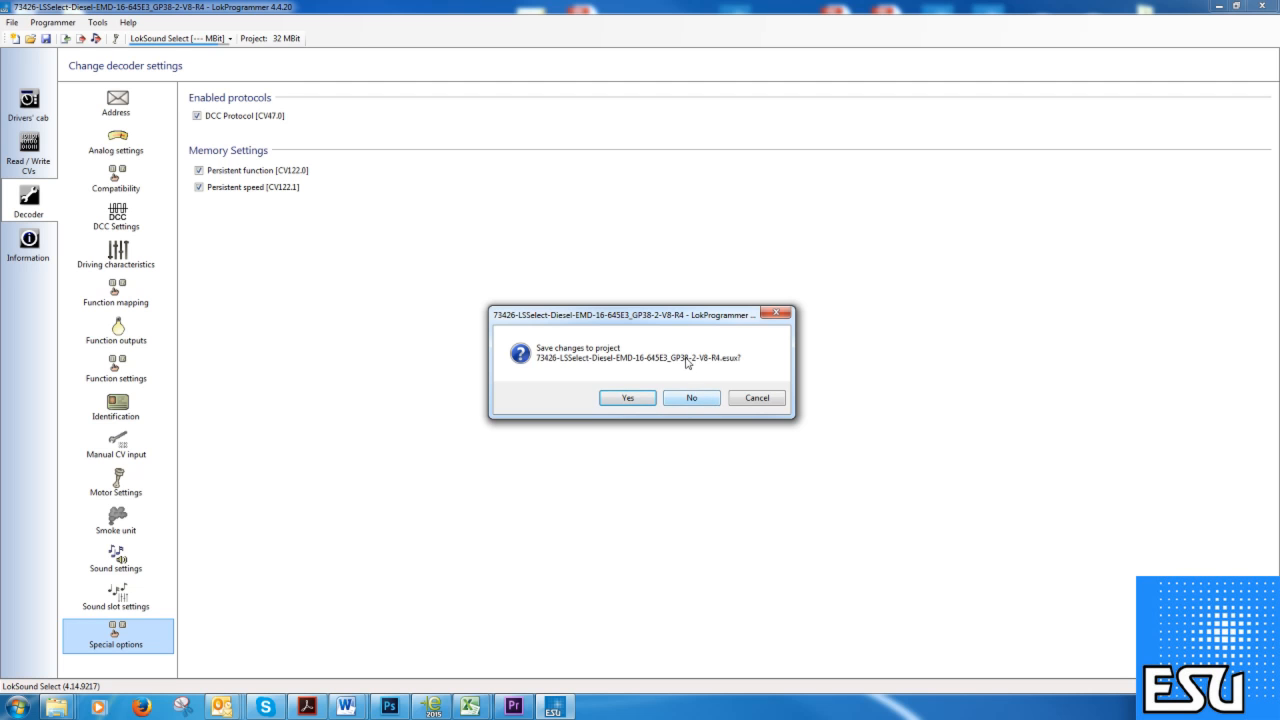
left_click(692, 398)
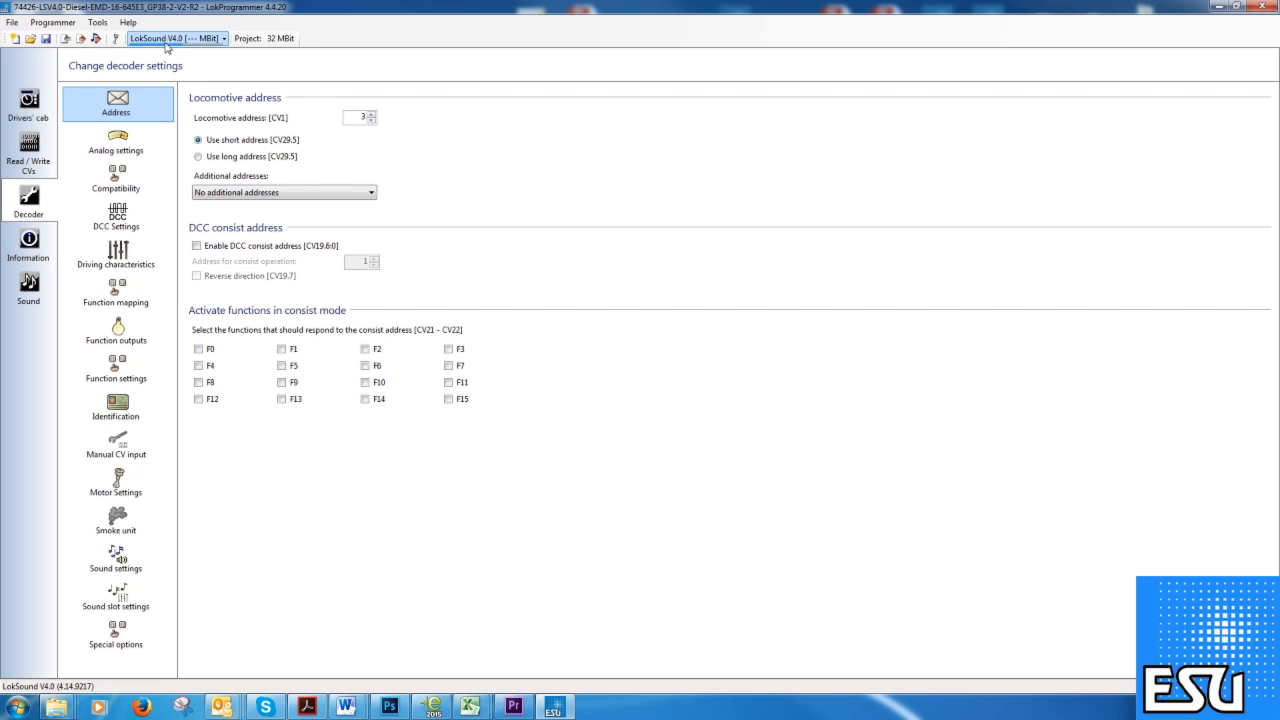
View sound slot 1 (EMD 16cyl 645E NT) on the decoder's Sound slot settings page.
left_click(39, 291)
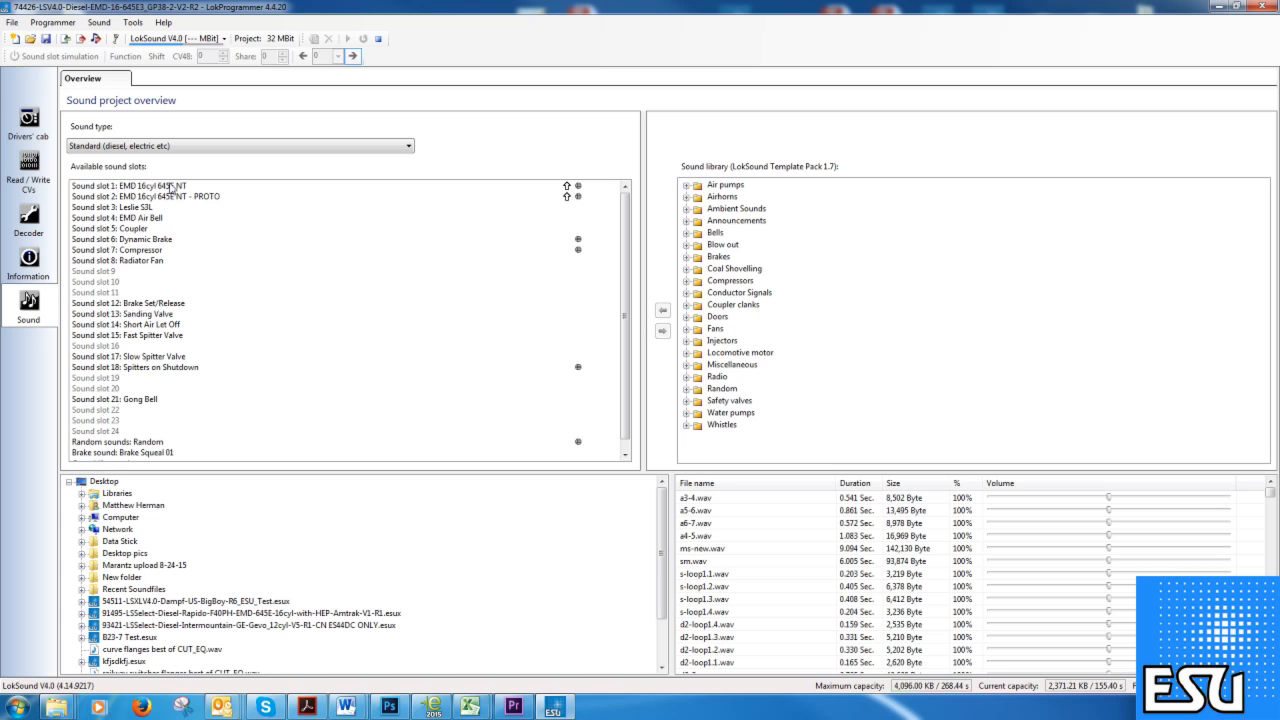
left_click(28, 222)
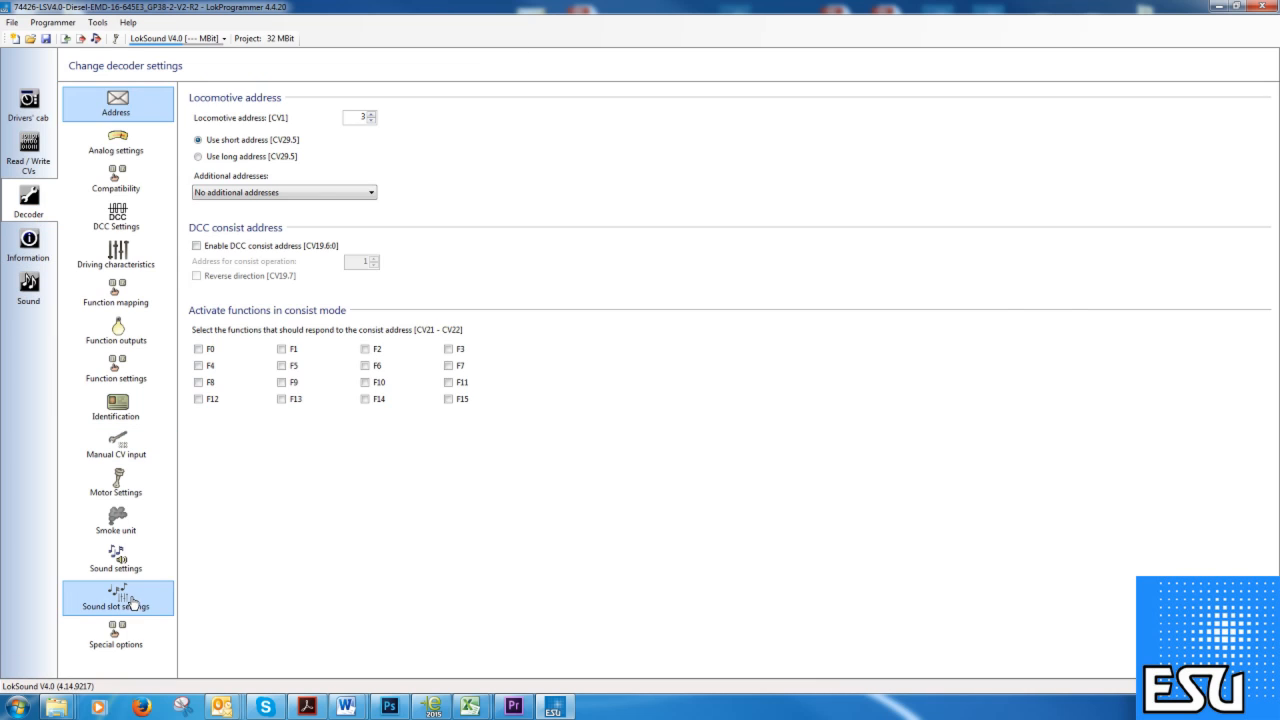
left_click(133, 604)
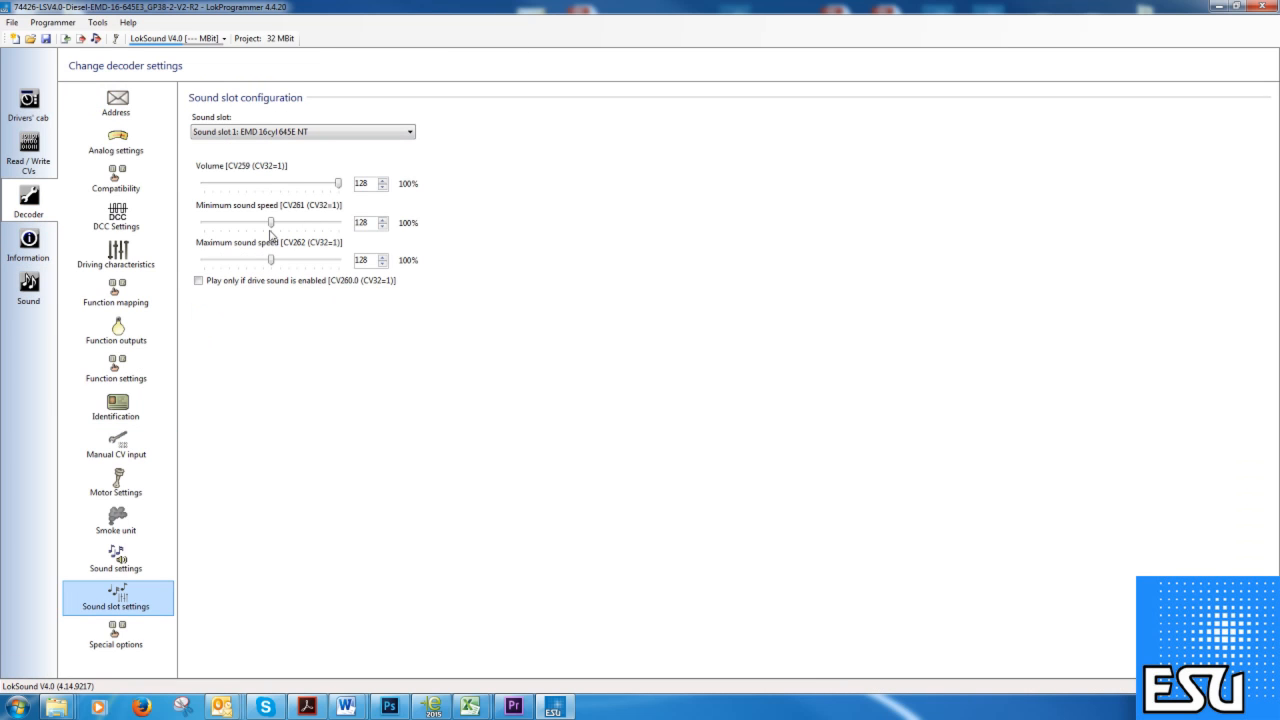
Open sound slot 1's state diagram, scroll across to drive states D2–D8, then close it.
left_click(28, 290)
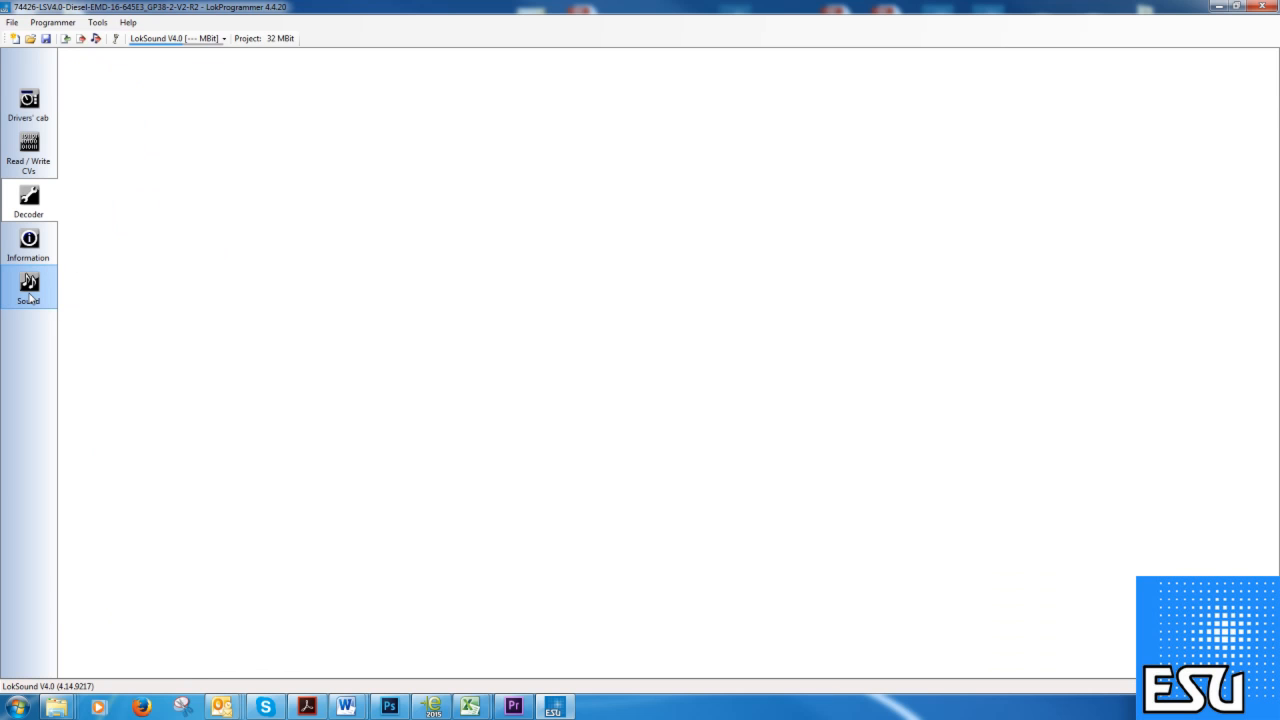
double_click(185, 187)
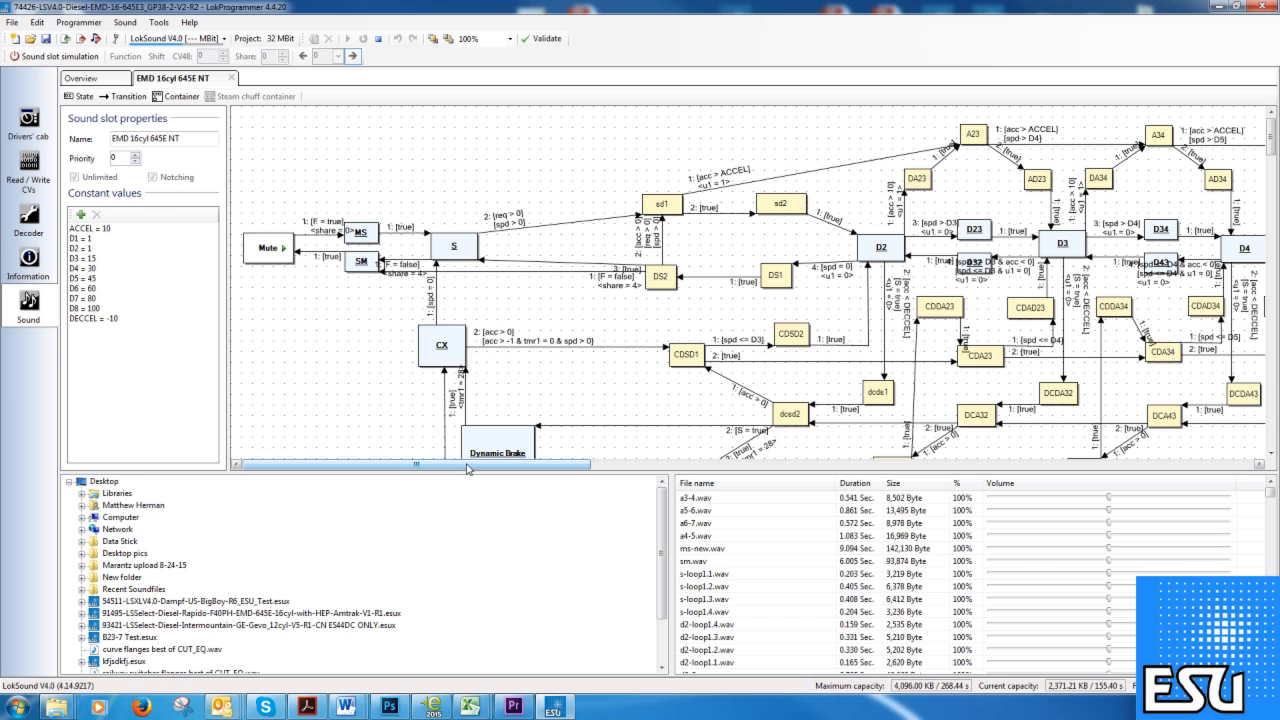
left_click_drag(466, 469, 422, 440)
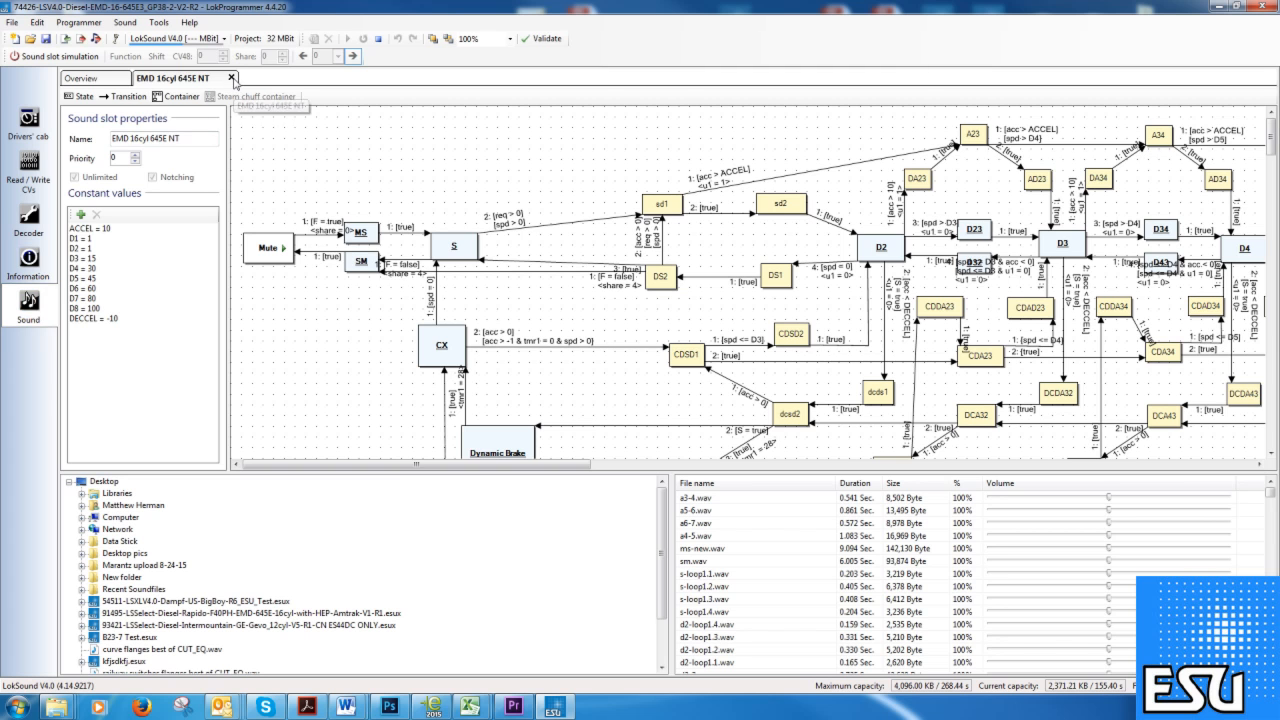
left_click(30, 306)
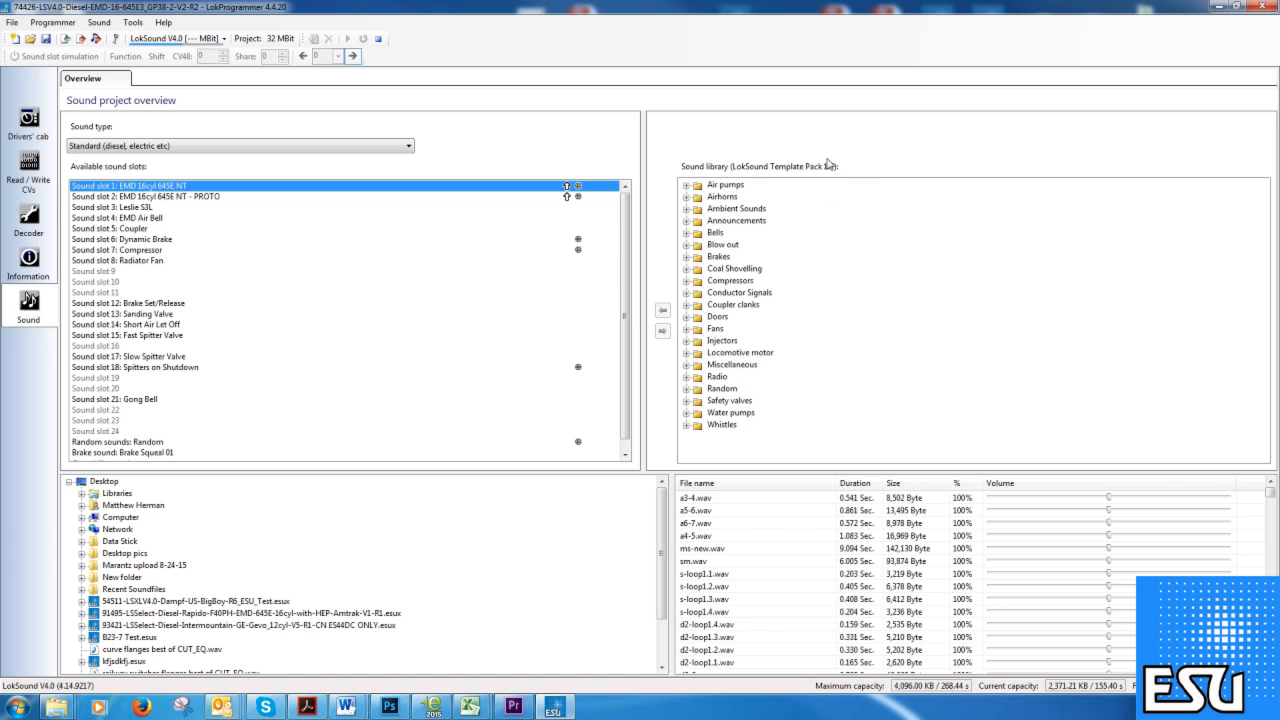
left_click(163, 24)
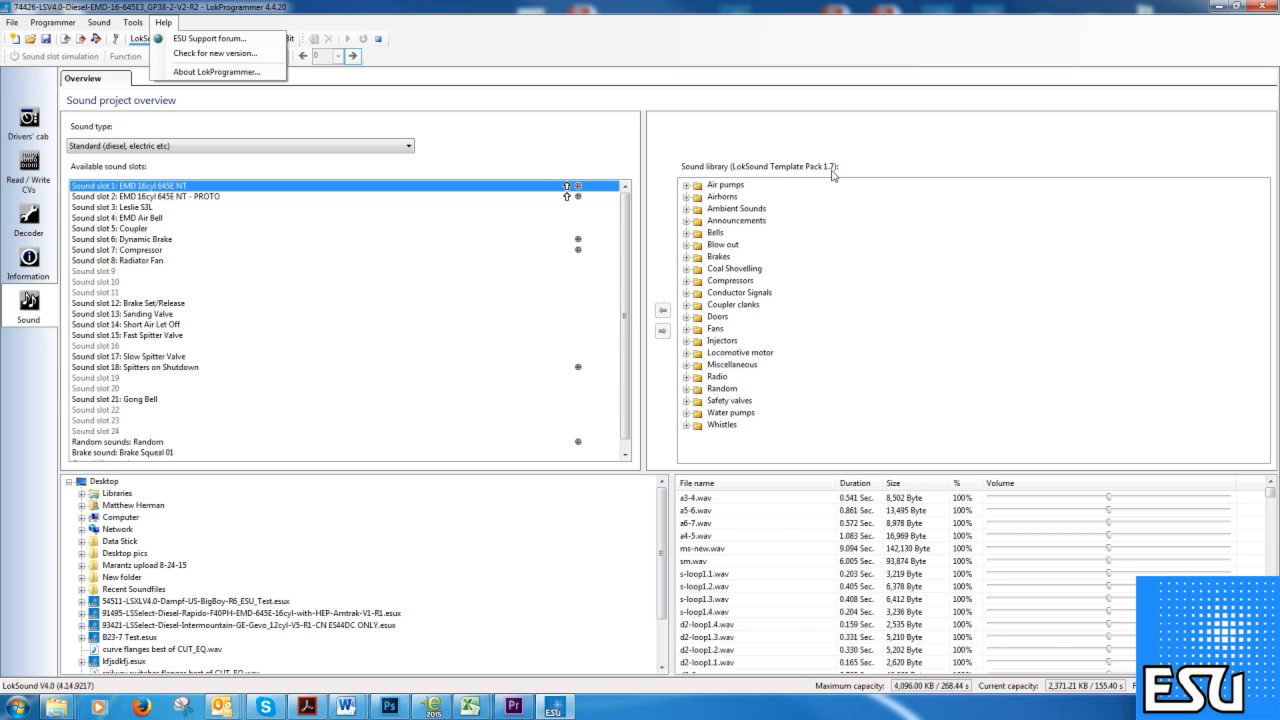
left_click(490, 58)
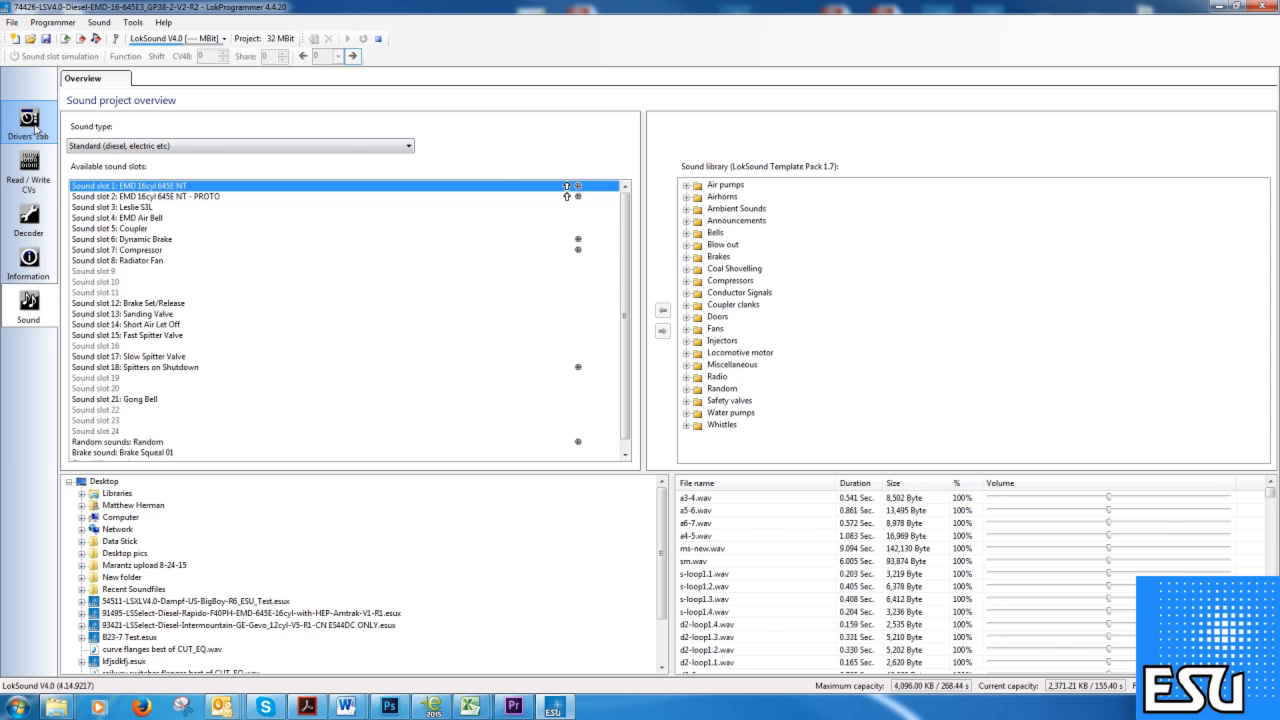
double_click(193, 186)
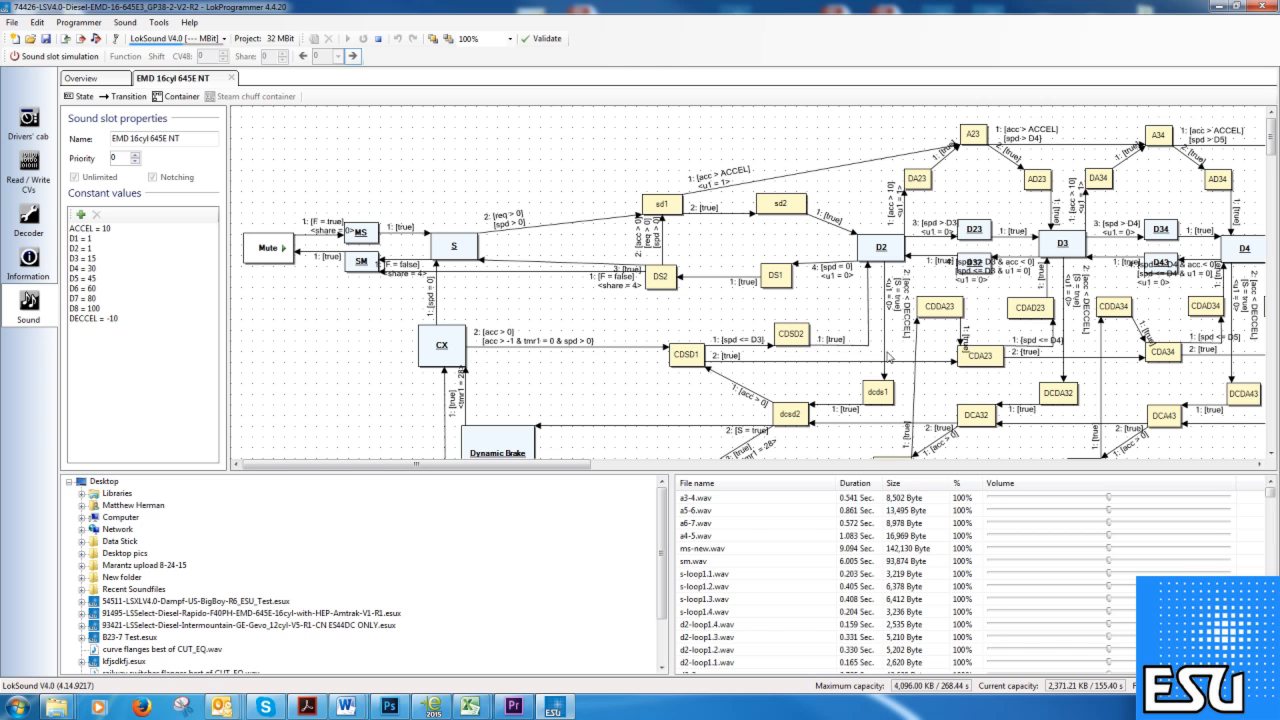
left_click(232, 78)
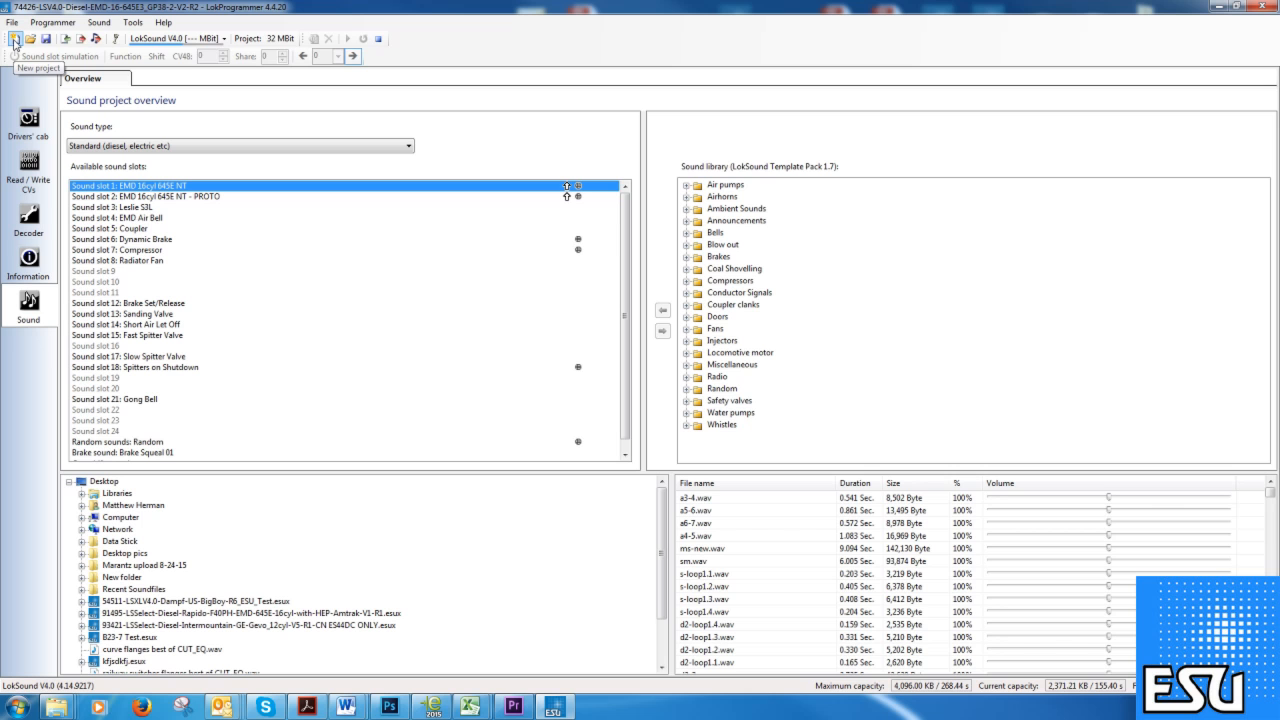
left_click(57, 24)
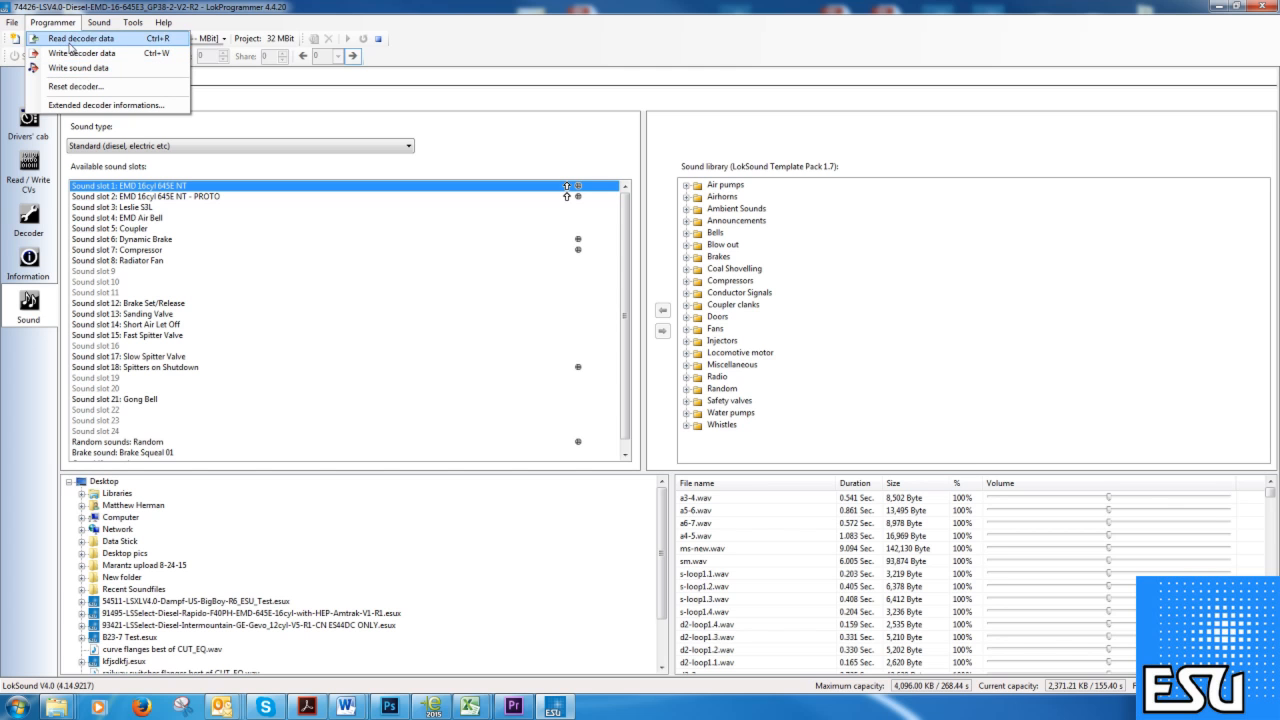
left_click(93, 28)
left_click(94, 25)
left_click(100, 24)
left_click(100, 24)
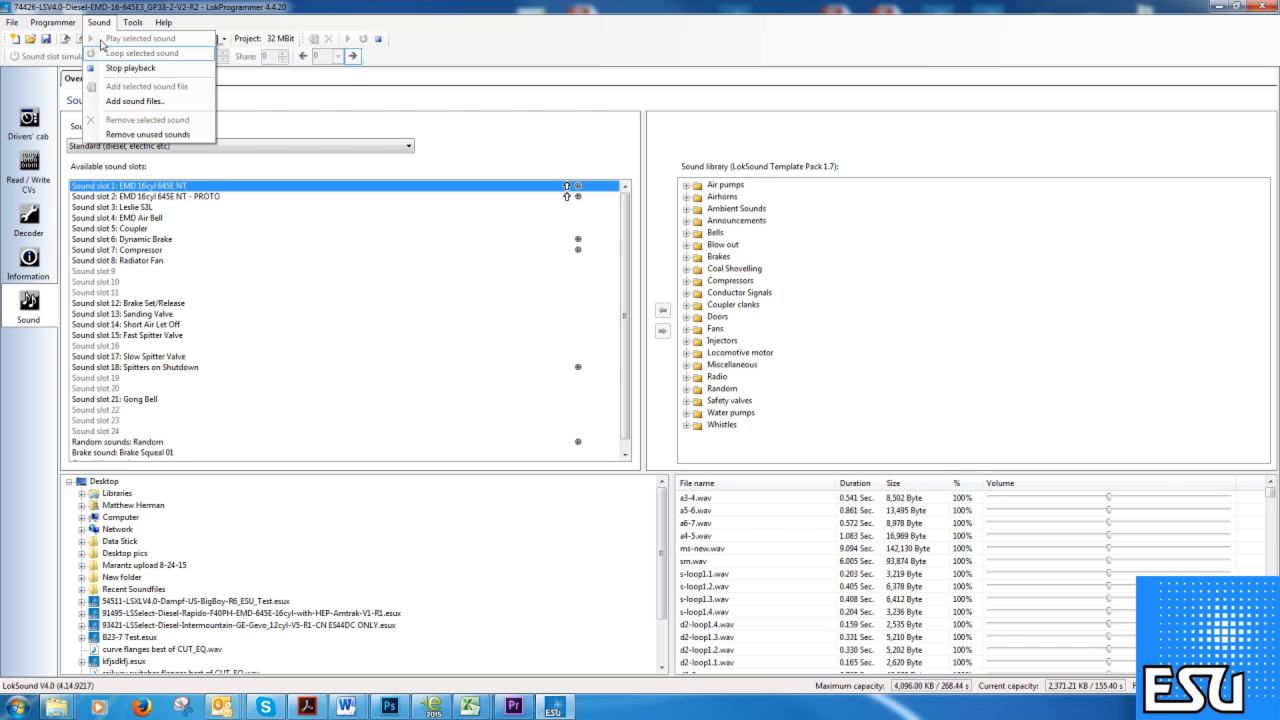
left_click(14, 23)
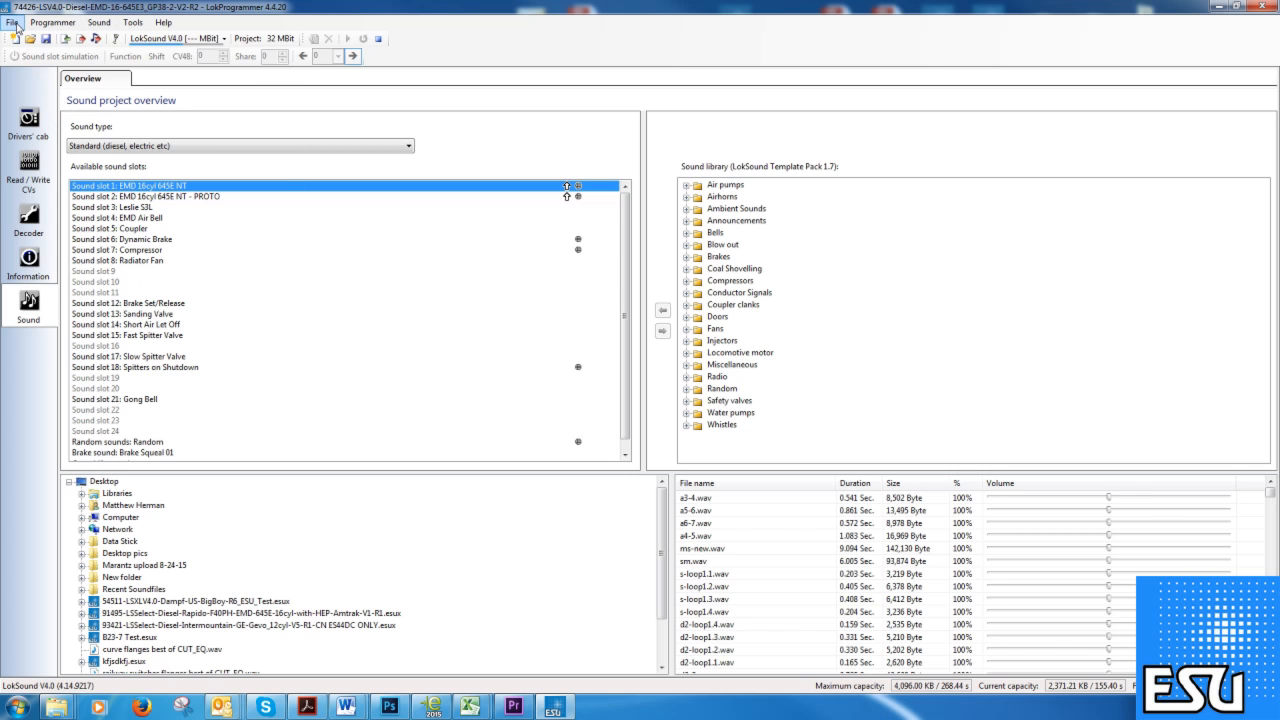
left_click(16, 25)
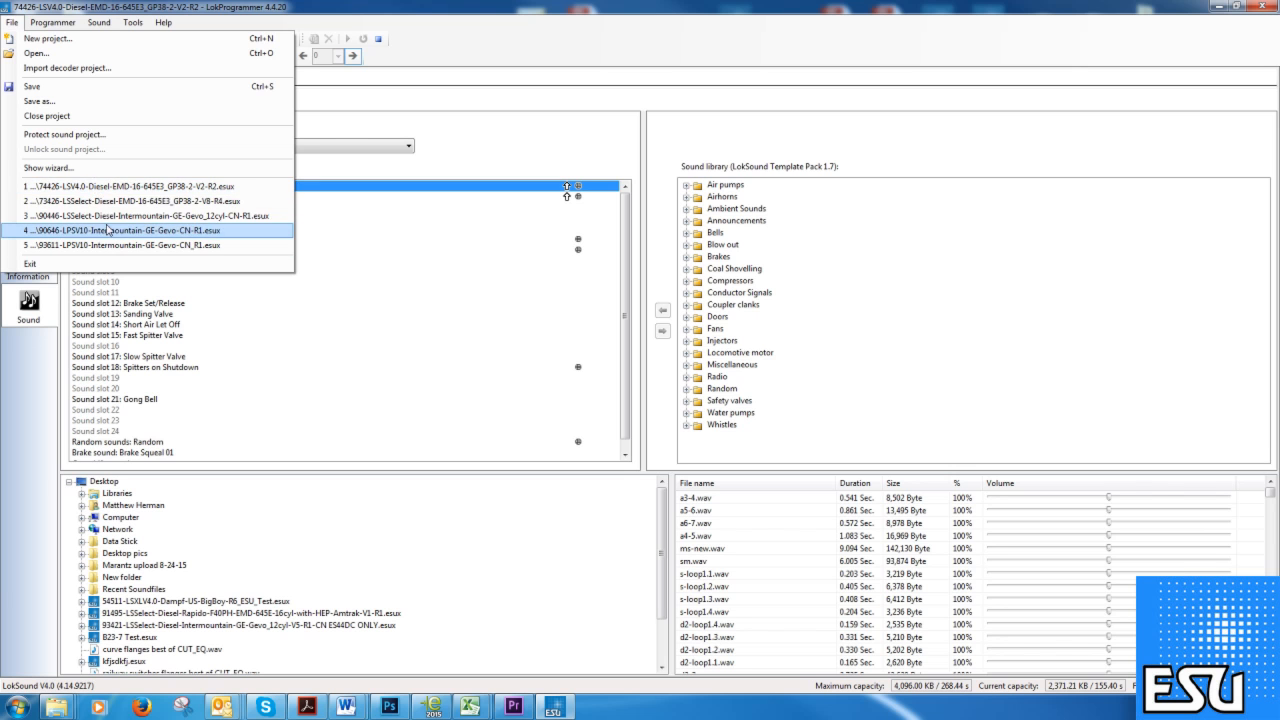
left_click(110, 168)
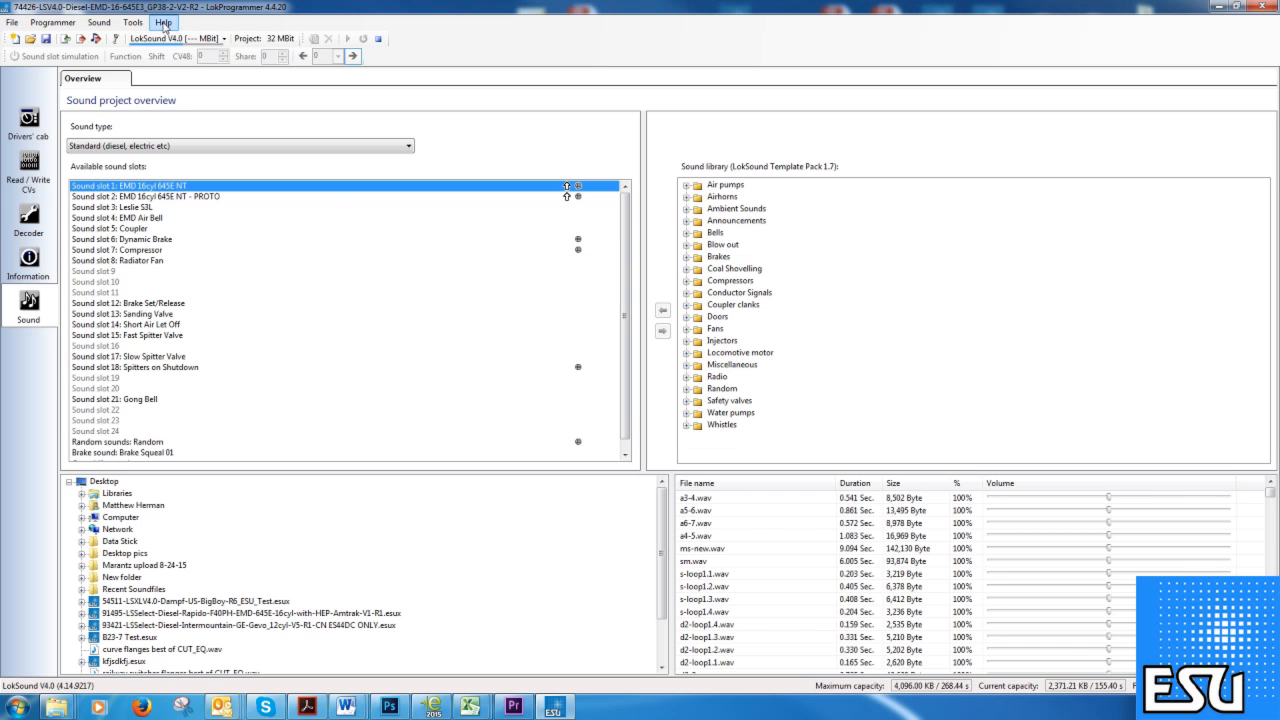
left_click(163, 22)
mouse_move(98, 24)
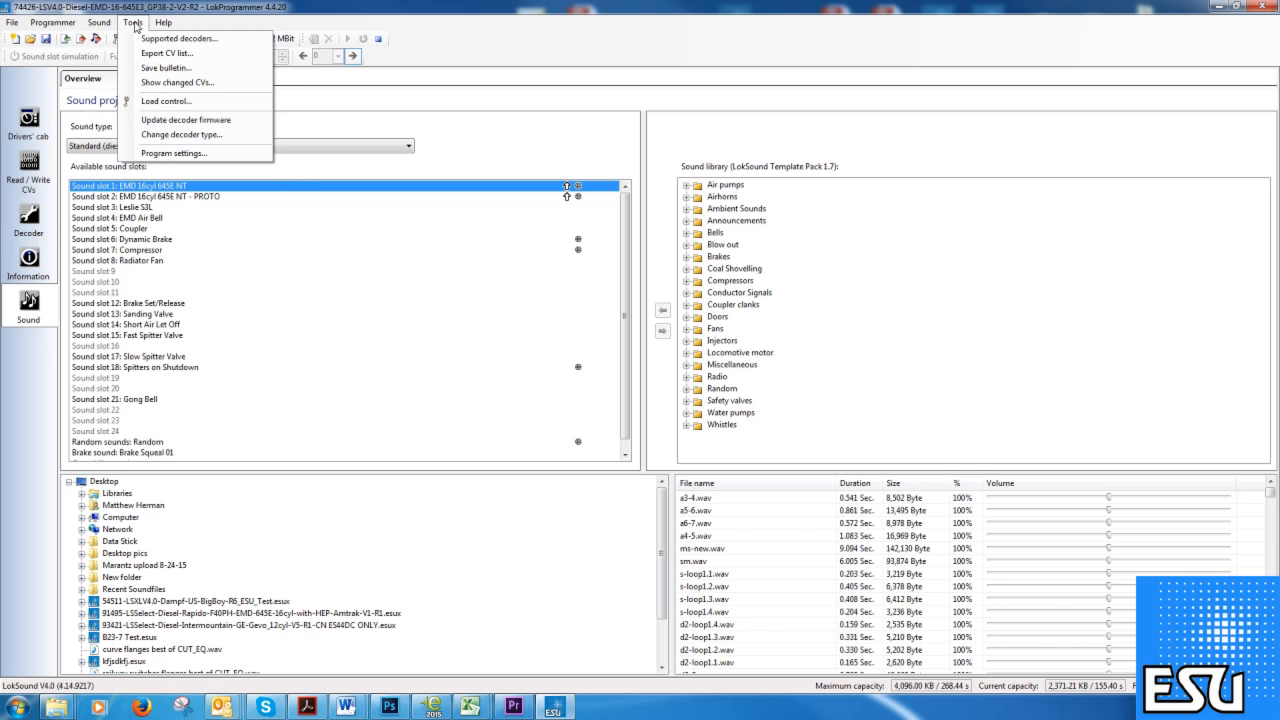
mouse_move(168, 28)
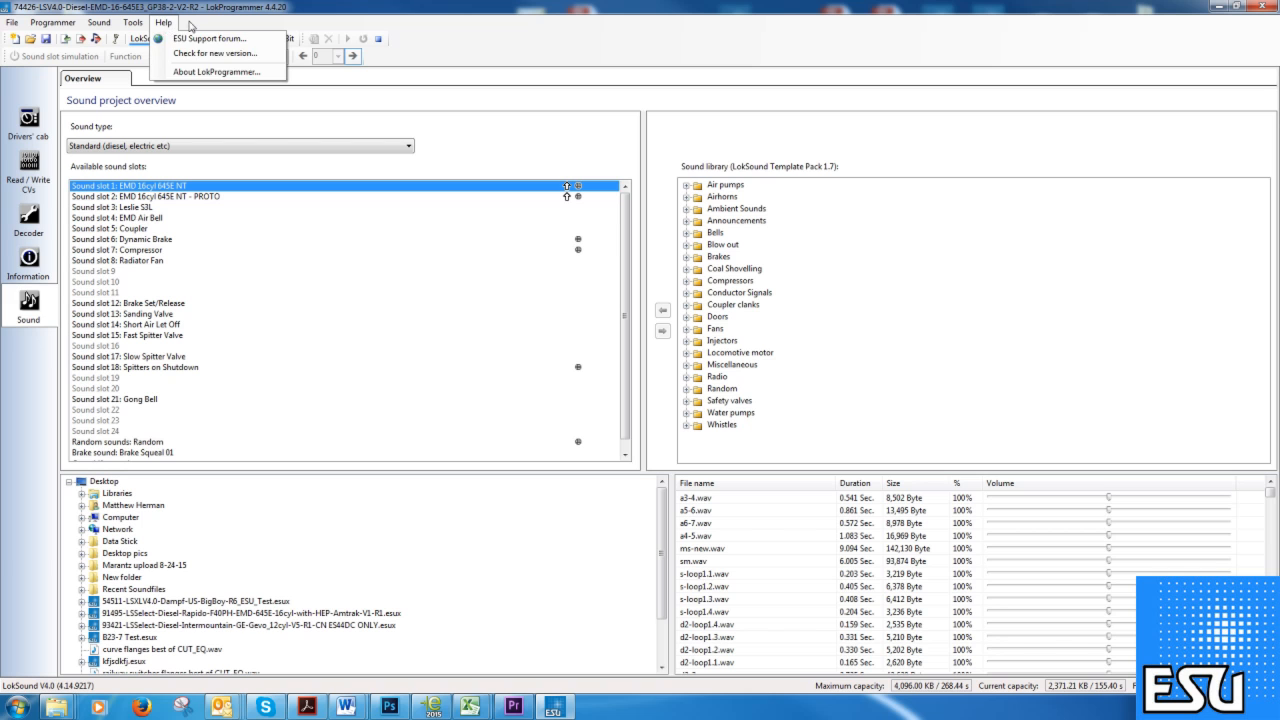